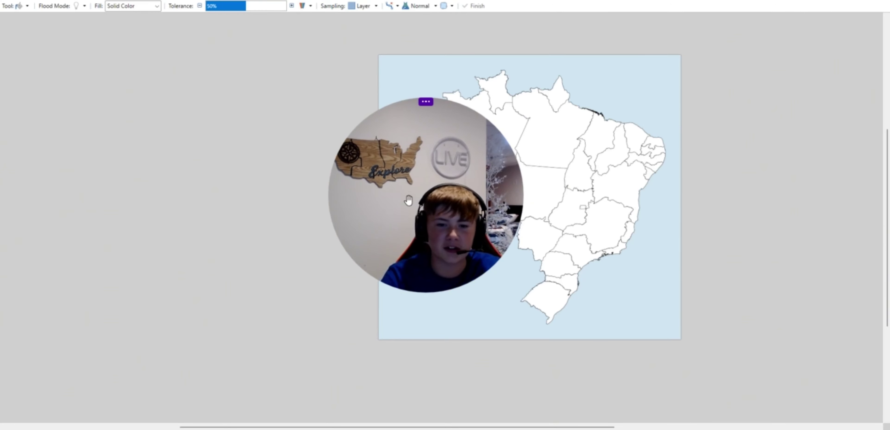
pyautogui.moveTo(408, 201); pyautogui.dragTo(737, 176)
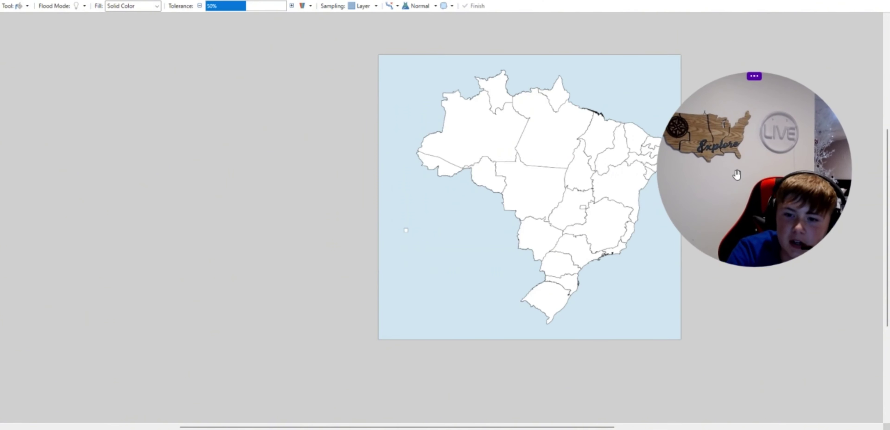
pyautogui.scroll(-3, 519, 179)
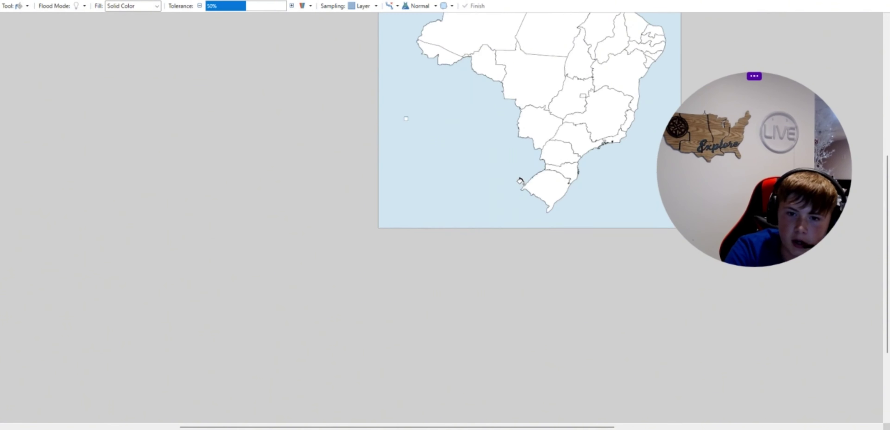
pyautogui.scroll(3, 520, 179)
pyautogui.scroll(-2, 555, 209)
pyautogui.scroll(2, 555, 208)
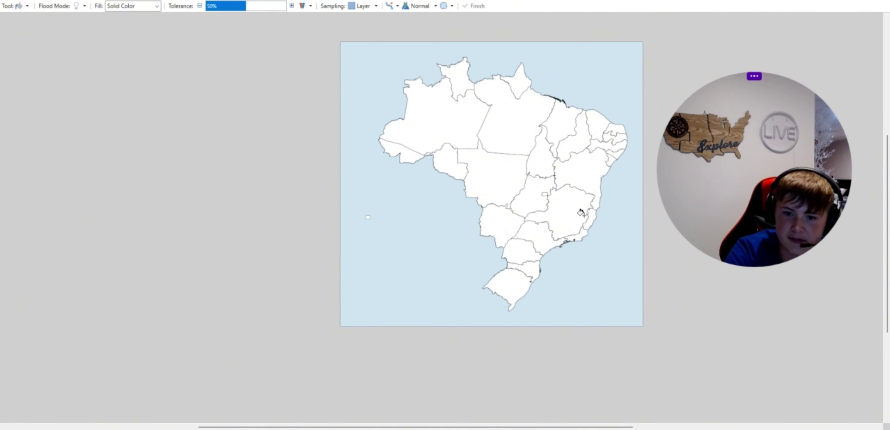
pyautogui.scroll(-1, 555, 208)
pyautogui.scroll(4, 590, 237)
pyautogui.scroll(-5, 591, 237)
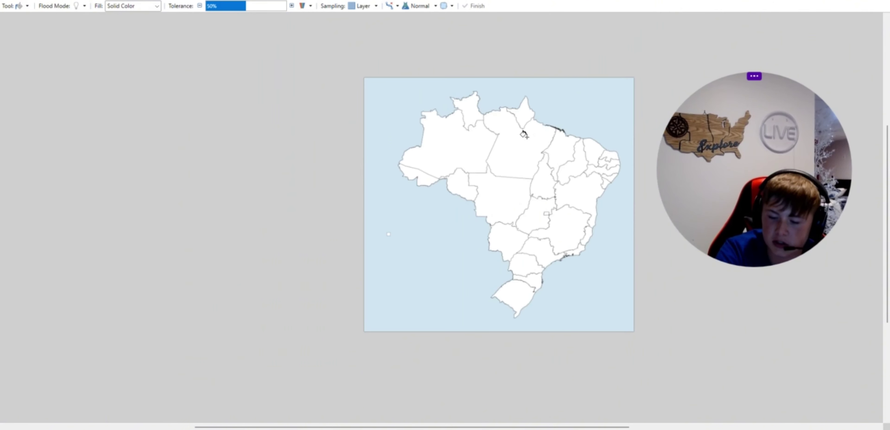
pyautogui.scroll(2, 567, 192)
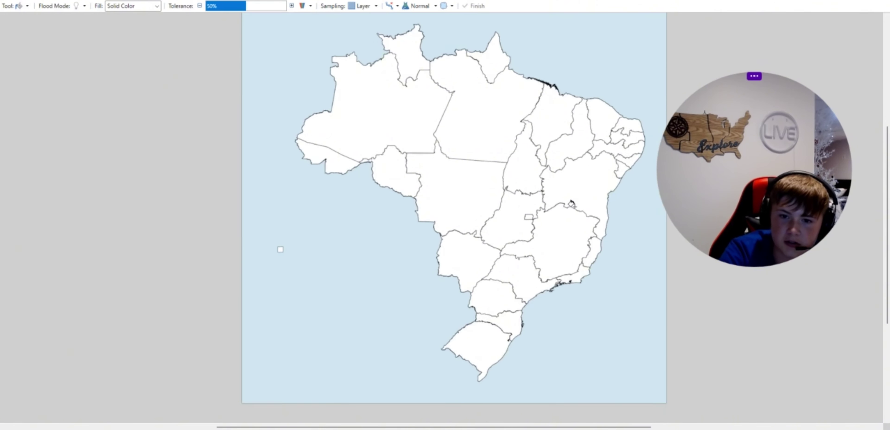
pyautogui.scroll(-3, 578, 215)
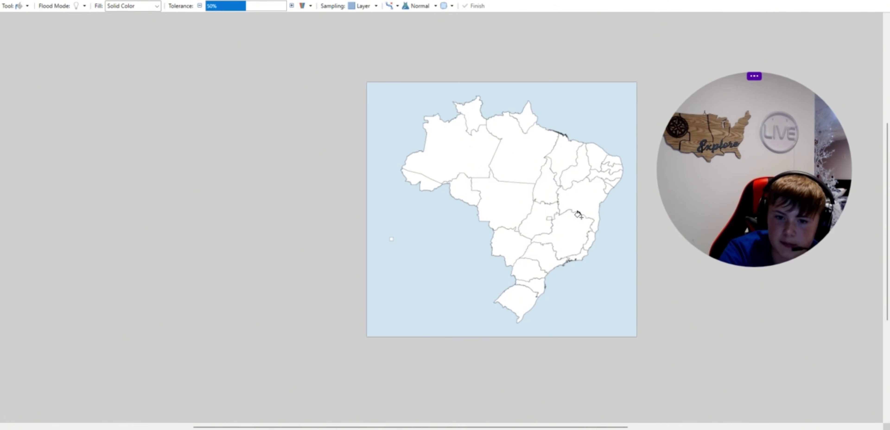
pyautogui.scroll(3, 555, 259)
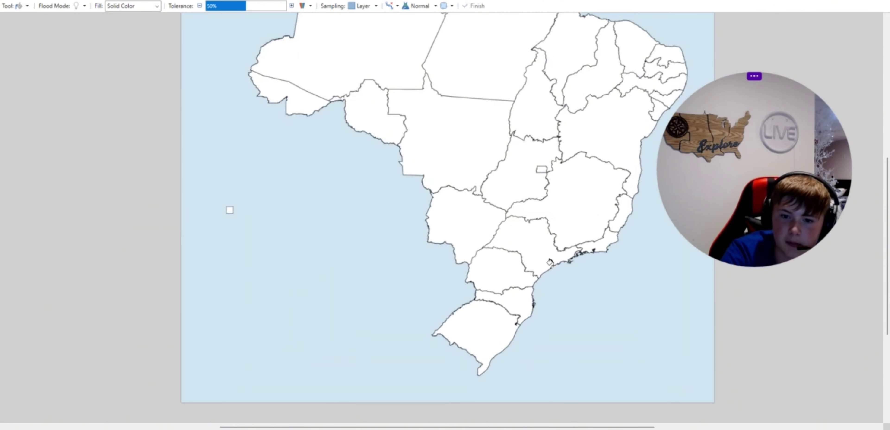
pyautogui.scroll(-2, 558, 230)
pyautogui.scroll(2, 559, 230)
pyautogui.scroll(-2, 481, 169)
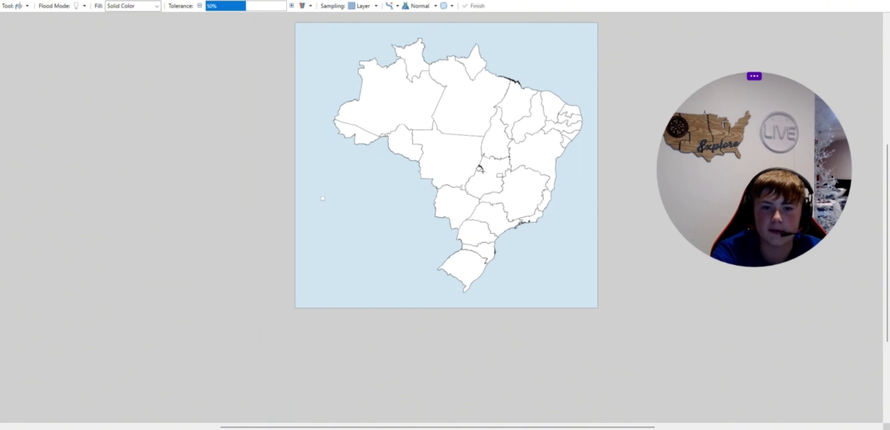
pyautogui.scroll(2, 518, 195)
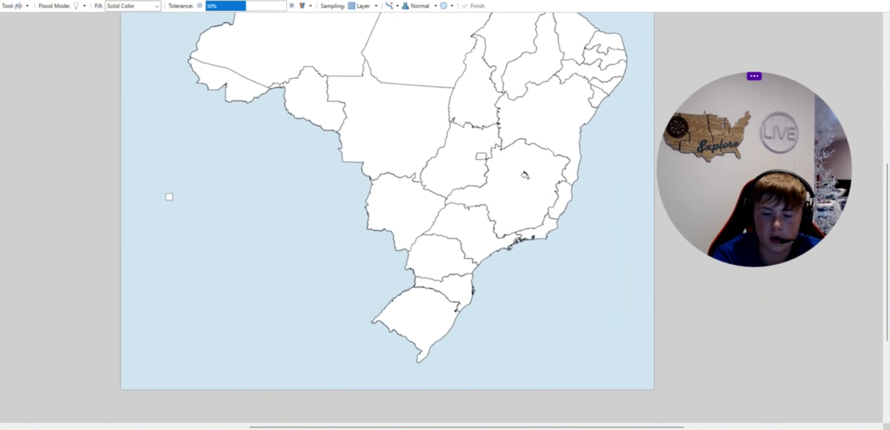
pyautogui.scroll(3, 499, 165)
pyautogui.scroll(-1, 494, 169)
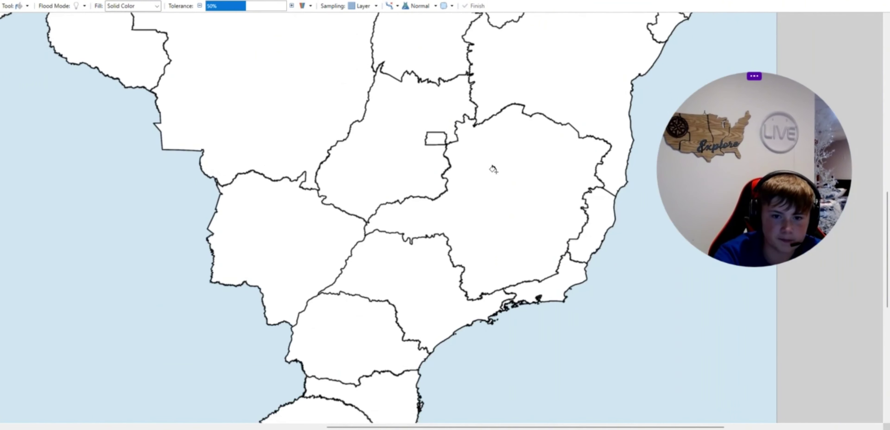
pyautogui.scroll(-3, 494, 169)
# Step: Try filling the small rectangular district inside the central state with red, and undo the fill
pyautogui.scroll(4, 493, 175)
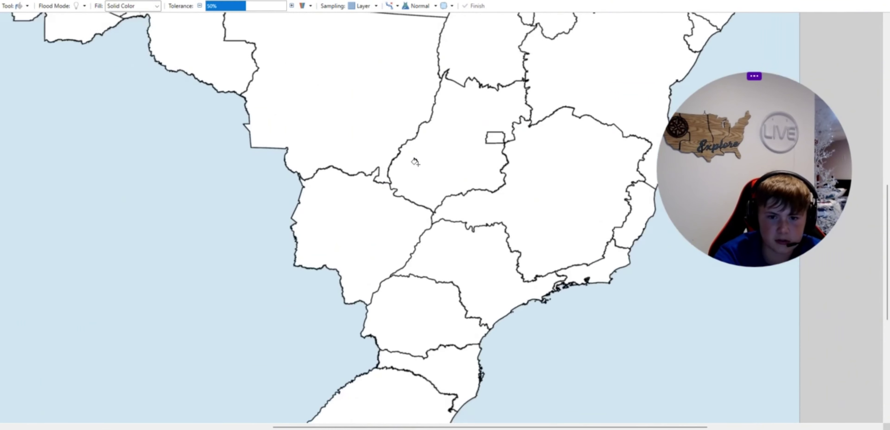
pyautogui.scroll(6, 495, 112)
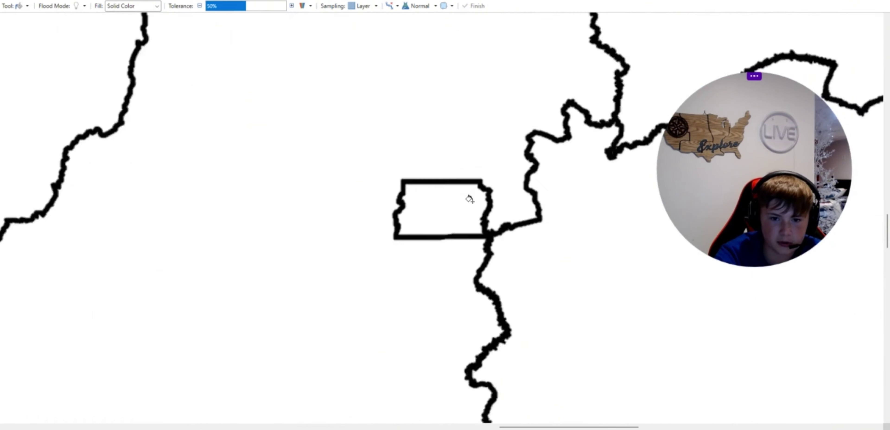
pyautogui.click(458, 200)
pyautogui.scroll(-5, 458, 199)
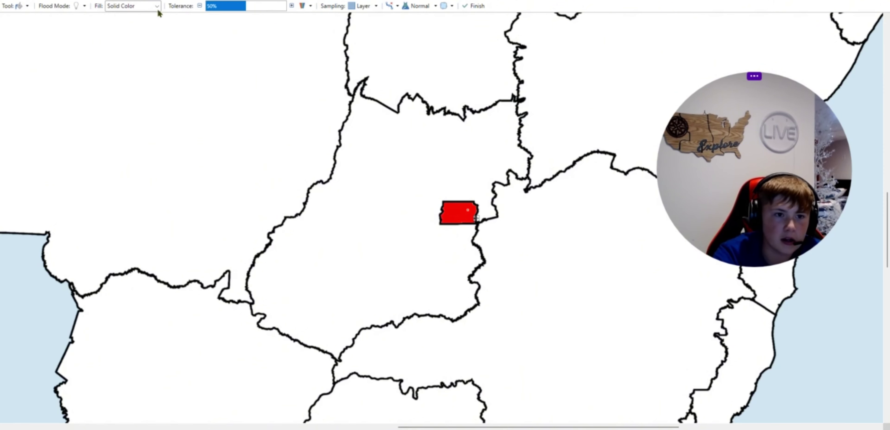
pyautogui.hotkey('ctrl', 'z')
pyautogui.scroll(-2, 419, 205)
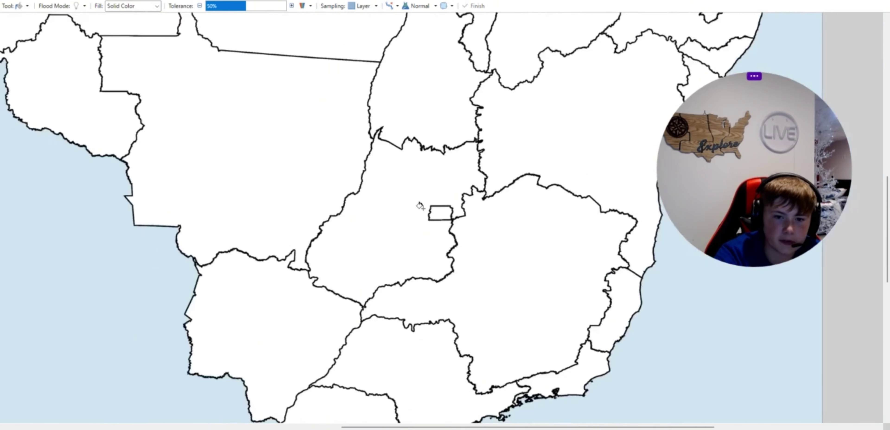
pyautogui.scroll(2, 459, 209)
pyautogui.scroll(-1, 460, 214)
pyautogui.scroll(-6, 460, 214)
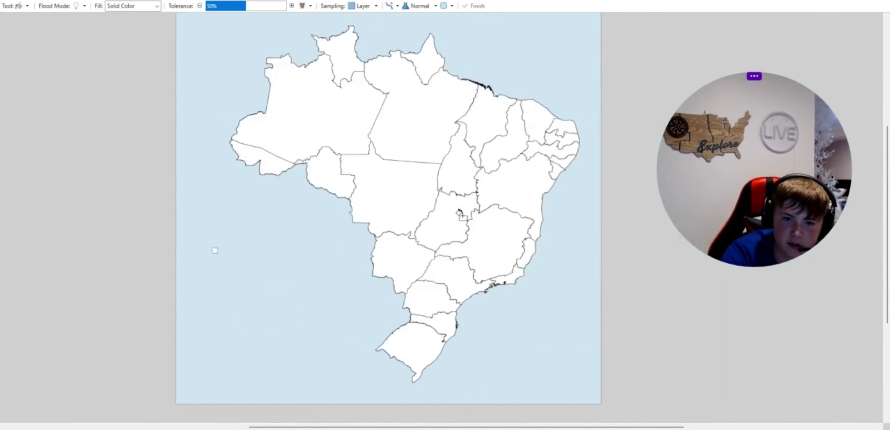
pyautogui.scroll(2, 367, 201)
pyautogui.scroll(1, 367, 201)
pyautogui.scroll(-2, 362, 186)
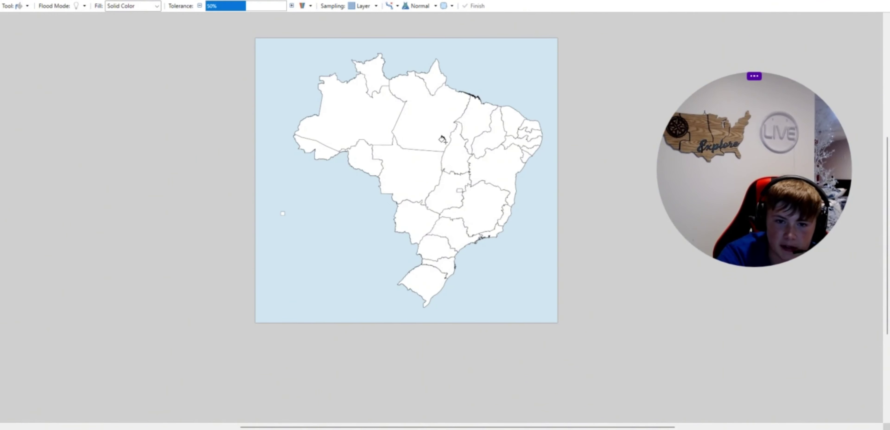
pyautogui.scroll(2, 442, 263)
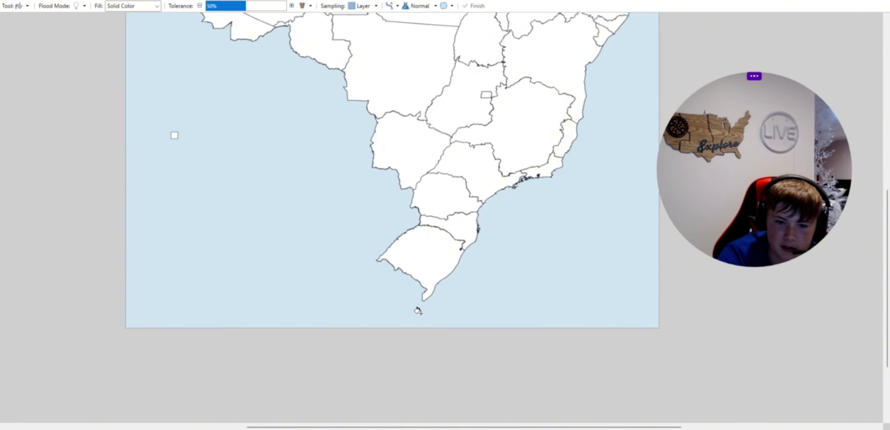
pyautogui.scroll(-1, 422, 307)
pyautogui.scroll(1, 408, 317)
pyautogui.scroll(-2, 375, 276)
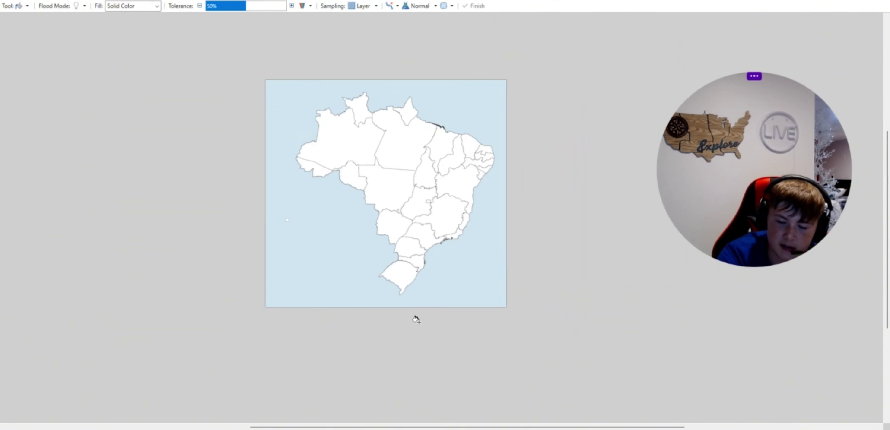
pyautogui.scroll(1, 415, 317)
pyautogui.scroll(-1, 464, 282)
pyautogui.scroll(2, 448, 212)
pyautogui.scroll(2, 448, 211)
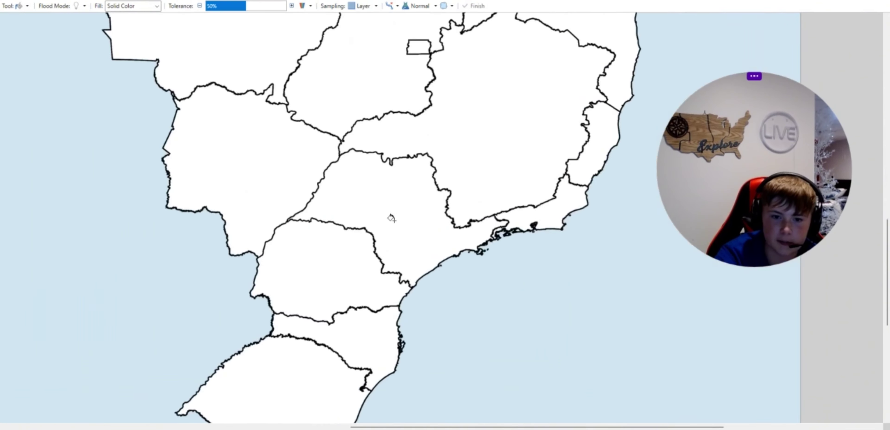
pyautogui.scroll(-2, 415, 242)
pyautogui.scroll(2, 469, 215)
pyautogui.scroll(1, 497, 263)
pyautogui.scroll(-1, 498, 254)
pyautogui.scroll(-2, 498, 254)
pyautogui.scroll(2, 448, 201)
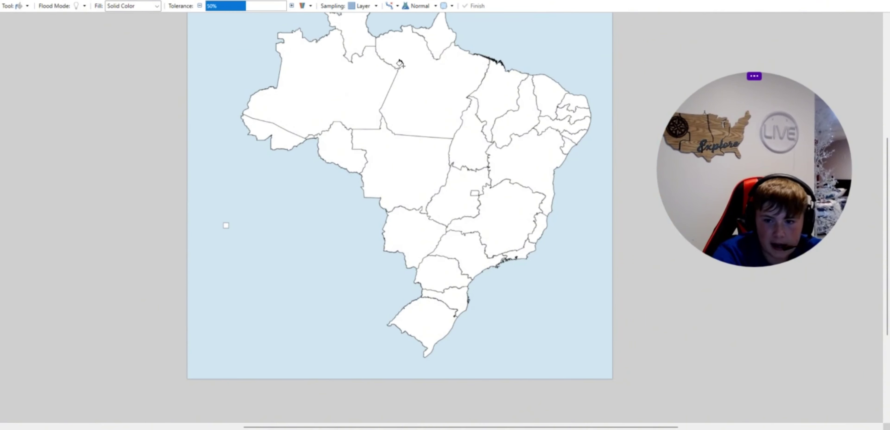
pyautogui.scroll(-2, 384, 153)
pyautogui.scroll(4, 372, 117)
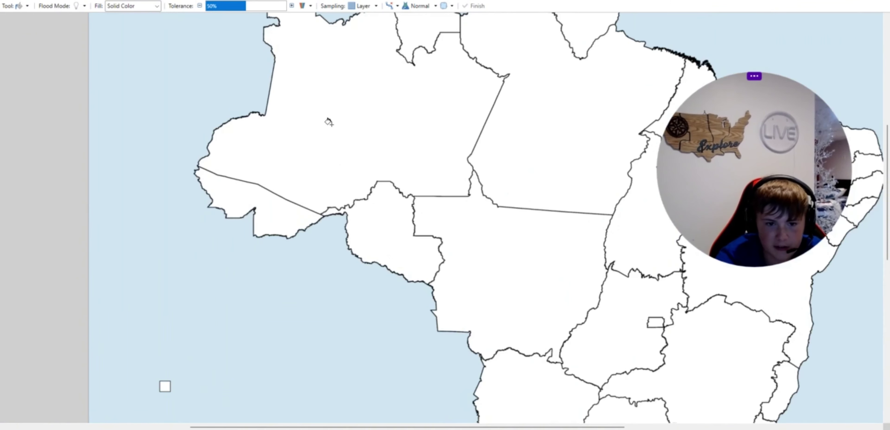
pyautogui.scroll(-3, 342, 155)
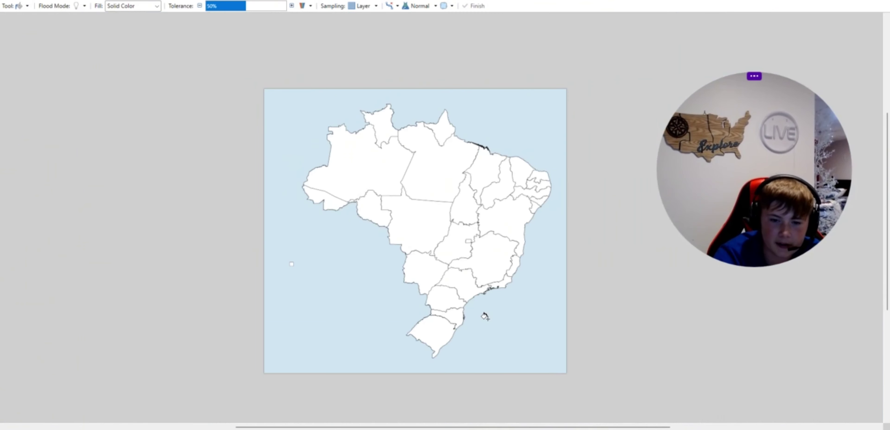
# Step: Fill the small rectangular district with red and the state surrounding it with blue
pyautogui.scroll(2, 485, 317)
pyautogui.scroll(4, 429, 145)
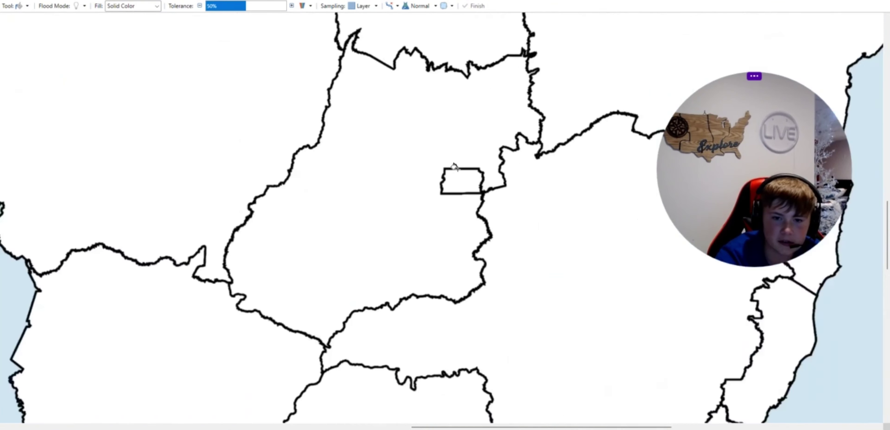
pyautogui.scroll(1, 454, 166)
pyautogui.click(455, 177)
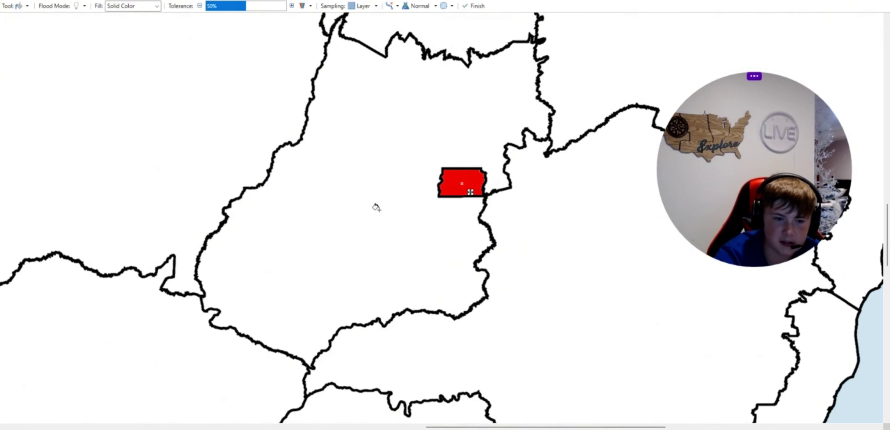
pyautogui.click(361, 214)
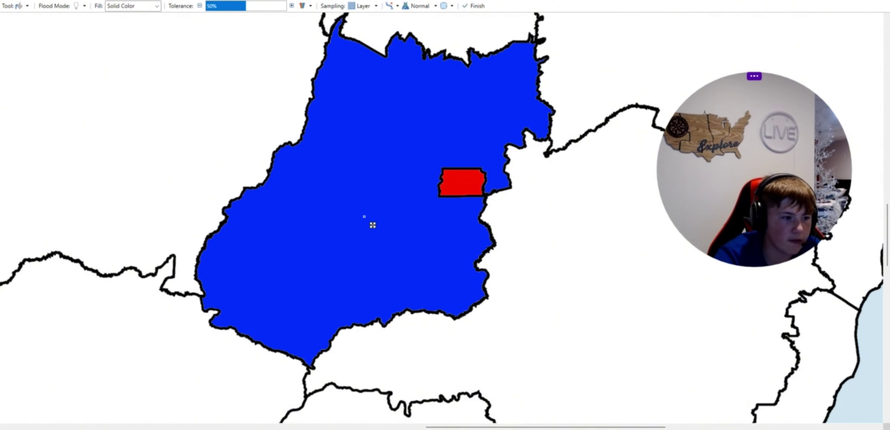
# Step: Use the Recolor tool to repaint the whole blue state around the red district in light pink
pyautogui.press('r')
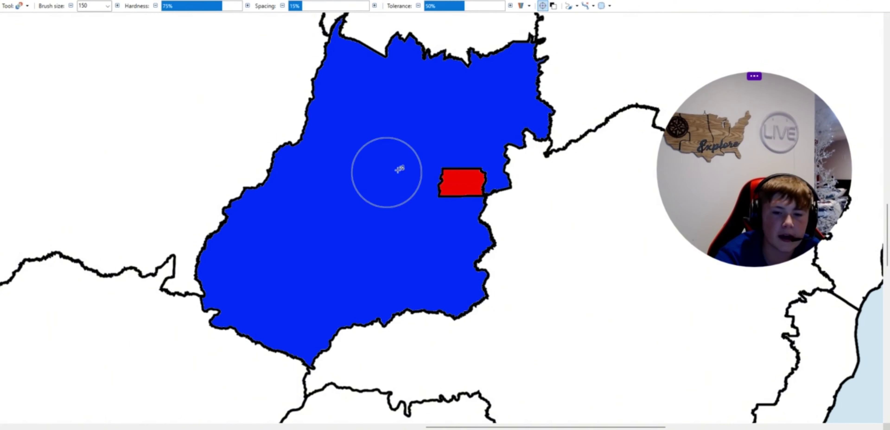
pyautogui.keyDown('ctrl'); pyautogui.scroll(3, 480, 172); pyautogui.keyUp('ctrl')
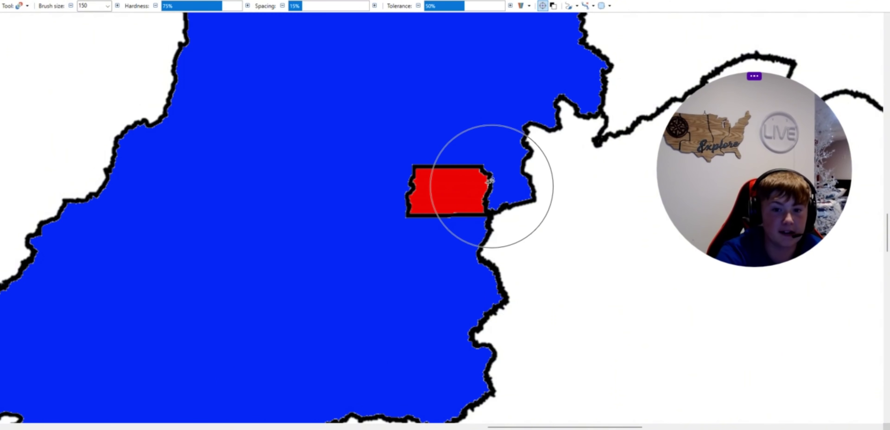
pyautogui.moveTo(487, 189)
pyautogui.mouseDown()
pyautogui.moveTo(505, 189)
pyautogui.moveTo(425, 167)
pyautogui.moveTo(479, 259)
pyautogui.moveTo(523, 296)
pyautogui.moveTo(449, 222)
pyautogui.moveTo(445, 129)
pyautogui.moveTo(586, 83)
pyautogui.mouseUp()
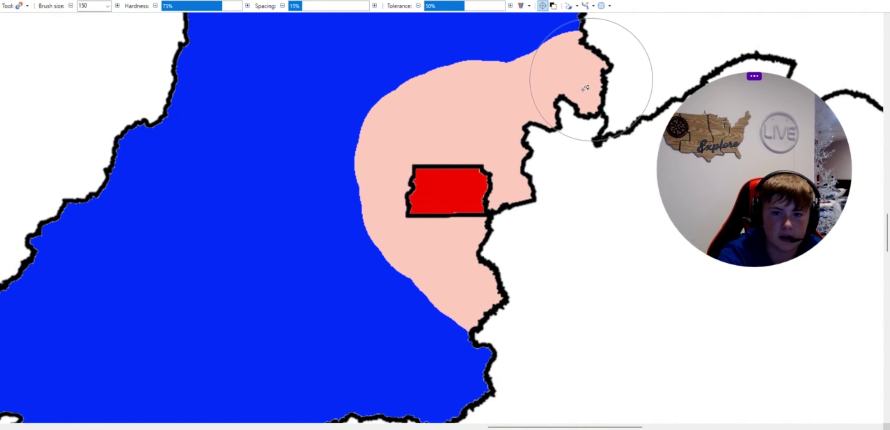
pyautogui.scroll(-5, 518, 211)
pyautogui.scroll(-5, 472, 262)
pyautogui.scroll(5, 480, 249)
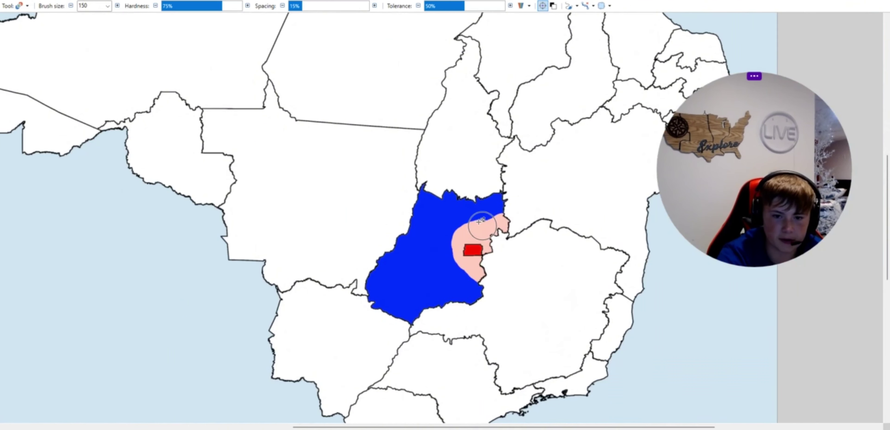
pyautogui.moveTo(481, 219)
pyautogui.mouseDown()
pyautogui.moveTo(495, 200)
pyautogui.moveTo(433, 193)
pyautogui.moveTo(458, 237)
pyautogui.moveTo(419, 215)
pyautogui.moveTo(476, 283)
pyautogui.moveTo(421, 221)
pyautogui.moveTo(443, 325)
pyautogui.moveTo(390, 232)
pyautogui.moveTo(429, 342)
pyautogui.moveTo(389, 255)
pyautogui.moveTo(366, 286)
pyautogui.mouseUp()
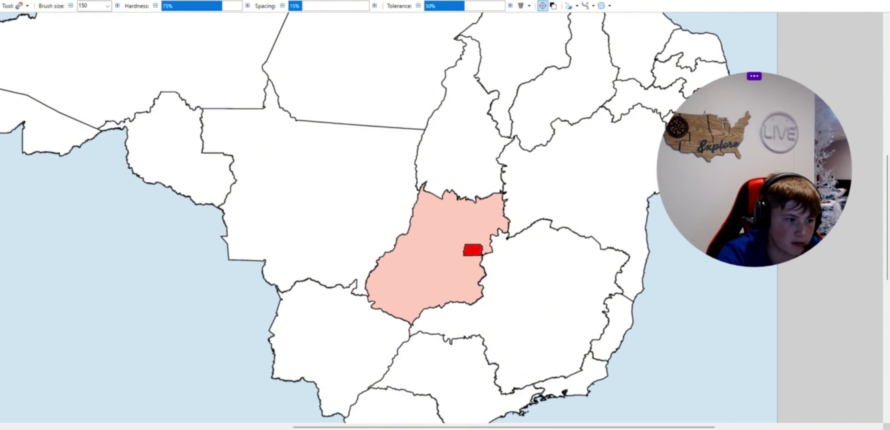
# Step: Fill the light pink state with the same red as the small district using the Paint Bucket
pyautogui.press('f')
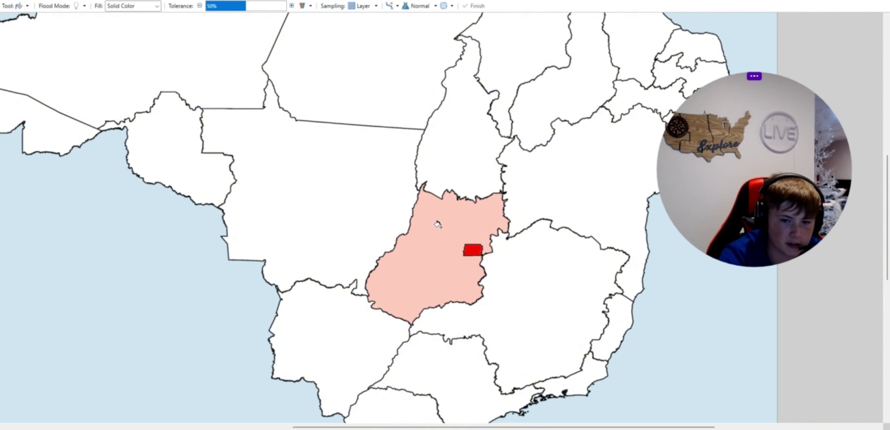
pyautogui.click(430, 242)
# Step: Paint over the black outline of the small rectangular district with the red Paintbrush so it merges into the surrounding state
pyautogui.press('b')
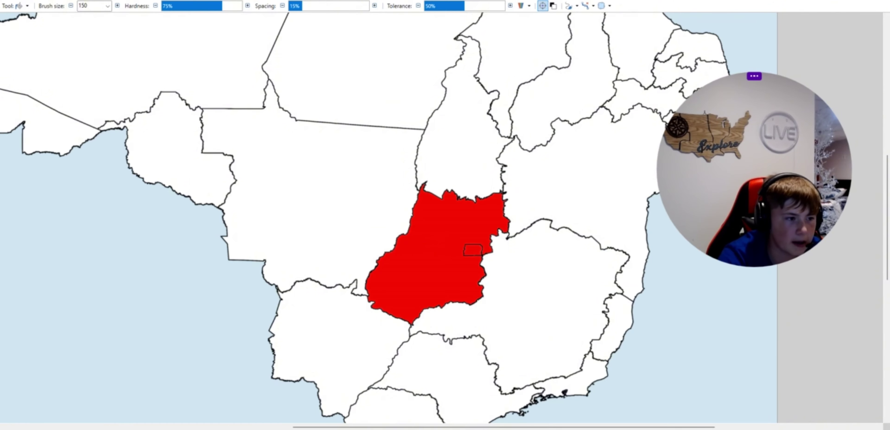
pyautogui.scroll(3, 318, 302)
pyautogui.scroll(-1, 548, 289)
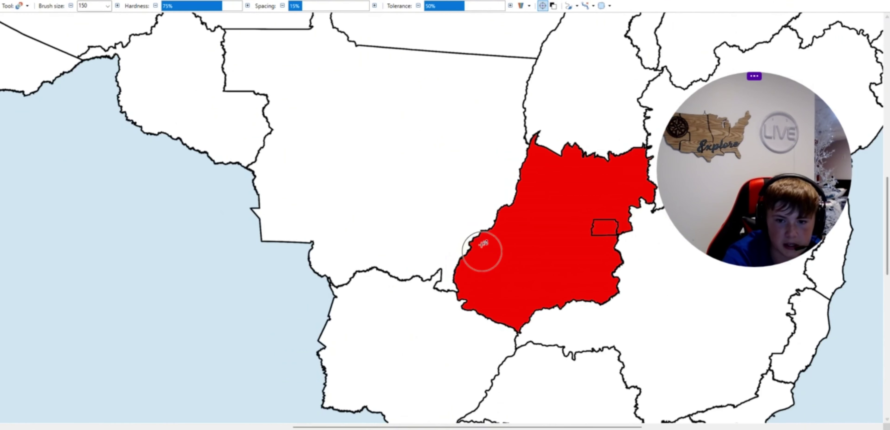
pyautogui.scroll(1, 508, 242)
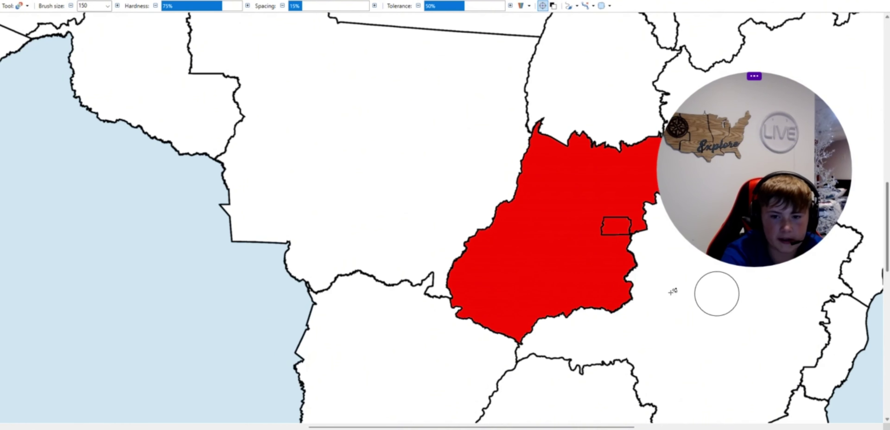
pyautogui.scroll(-2, 537, 287)
pyautogui.scroll(4, 541, 282)
pyautogui.hscroll(3, 541, 282)
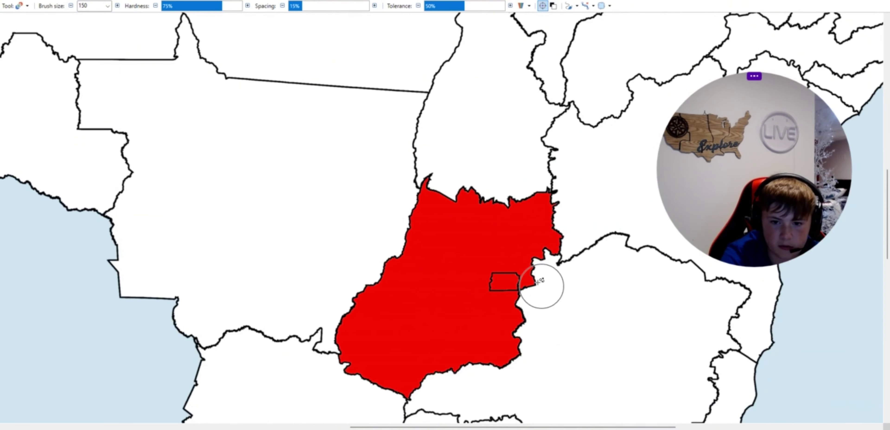
pyautogui.scroll(4, 546, 292)
pyautogui.scroll(1, 444, 273)
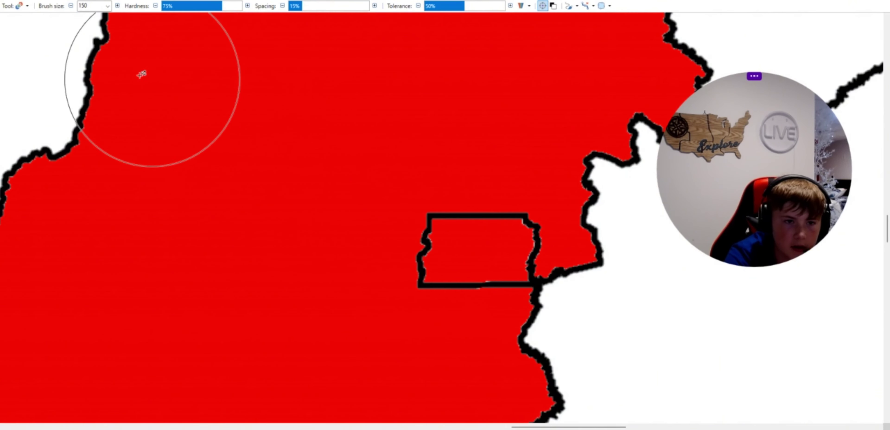
pyautogui.press('b')
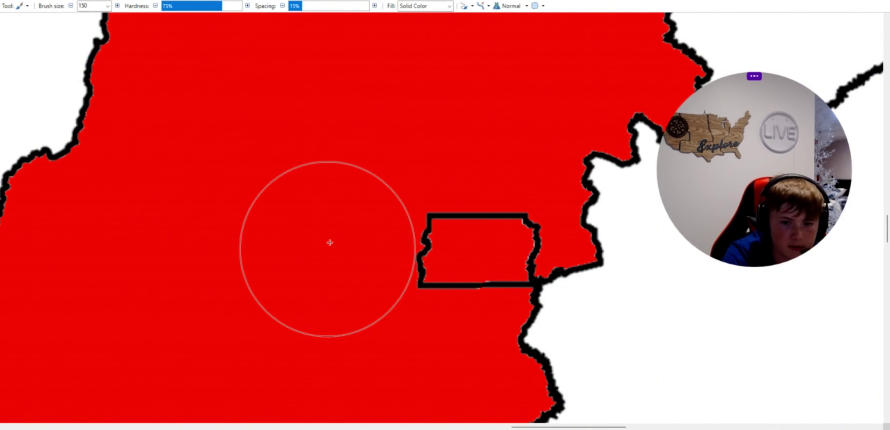
pyautogui.moveTo(330, 242)
pyautogui.mouseDown()
pyautogui.moveTo(432, 238)
pyautogui.moveTo(461, 225)
pyautogui.mouseUp()
pyautogui.scroll(-5, 432, 235)
pyautogui.scroll(-3, 403, 267)
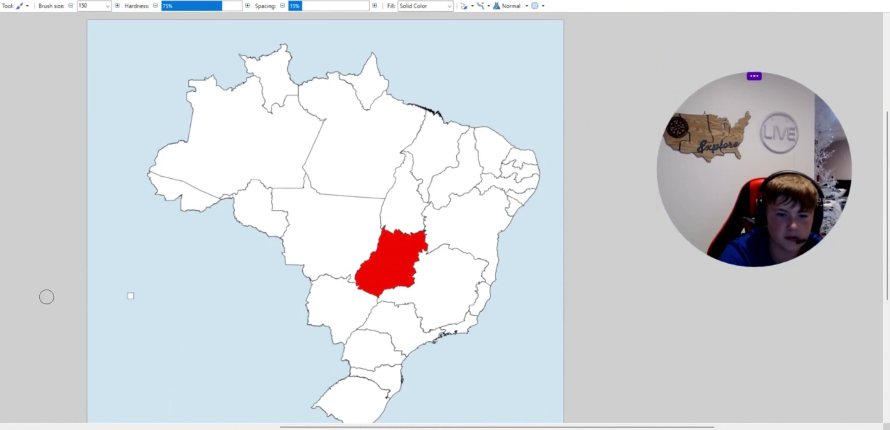
# Step: Fill the red central state with white using the Paint Bucket
pyautogui.press('f')
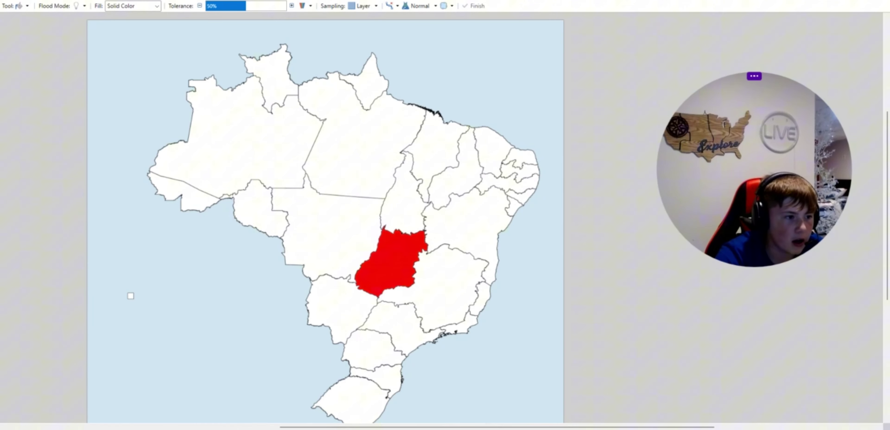
pyautogui.click(406, 263)
pyautogui.press('Return')
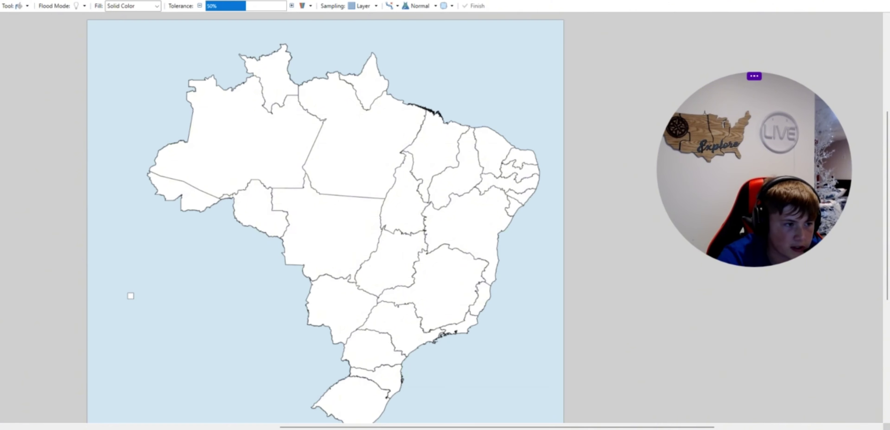
# Step: Fill the large northwestern state with red and its small southwestern and northern neighbours with blue
pyautogui.scroll(3, 226, 131)
pyautogui.click(225, 147)
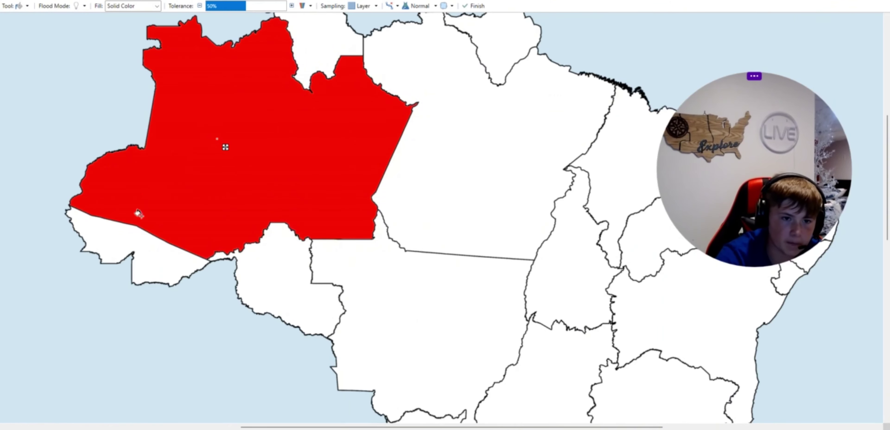
pyautogui.click(160, 263)
pyautogui.scroll(-3, 163, 256)
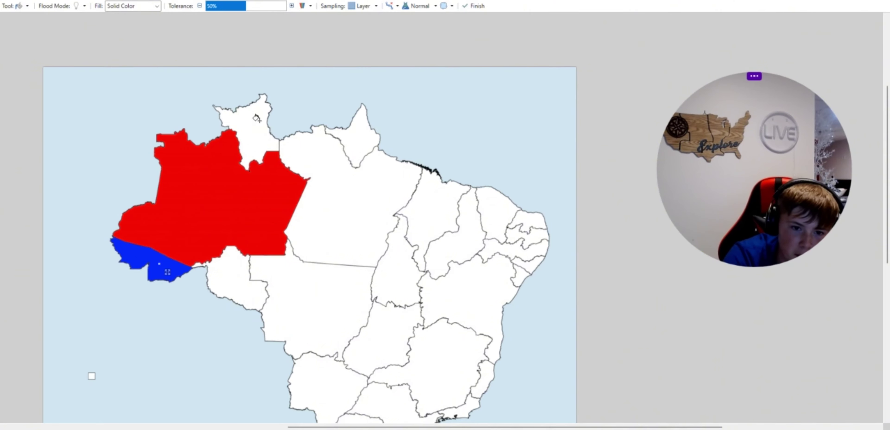
pyautogui.click(257, 130)
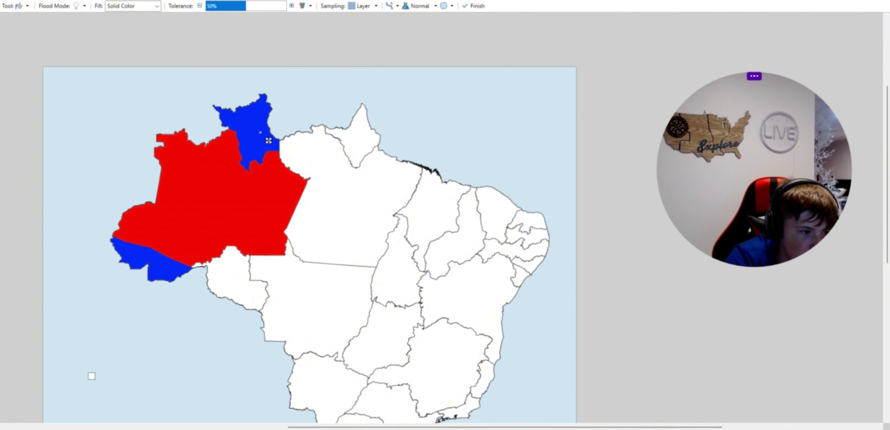
# Step: Try a stroke with the Recolor tool inside the large red state and undo it
pyautogui.press('r')
pyautogui.keyDown('ctrl'); pyautogui.scroll(3, 229, 238); pyautogui.keyUp('ctrl')
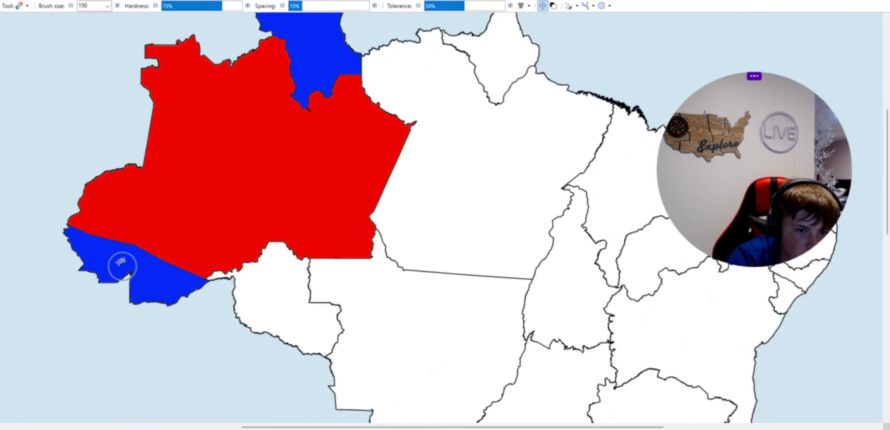
pyautogui.keyDown('ctrl'); pyautogui.scroll(-1, 123, 260); pyautogui.keyUp('ctrl')
pyautogui.keyDown('ctrl'); pyautogui.scroll(1, 132, 251); pyautogui.keyUp('ctrl')
pyautogui.keyDown('ctrl'); pyautogui.scroll(-2, 155, 218); pyautogui.keyUp('ctrl')
pyautogui.keyDown('ctrl'); pyautogui.scroll(3, 129, 249); pyautogui.keyUp('ctrl')
pyautogui.keyDown('ctrl'); pyautogui.scroll(-5, 128, 244); pyautogui.keyUp('ctrl')
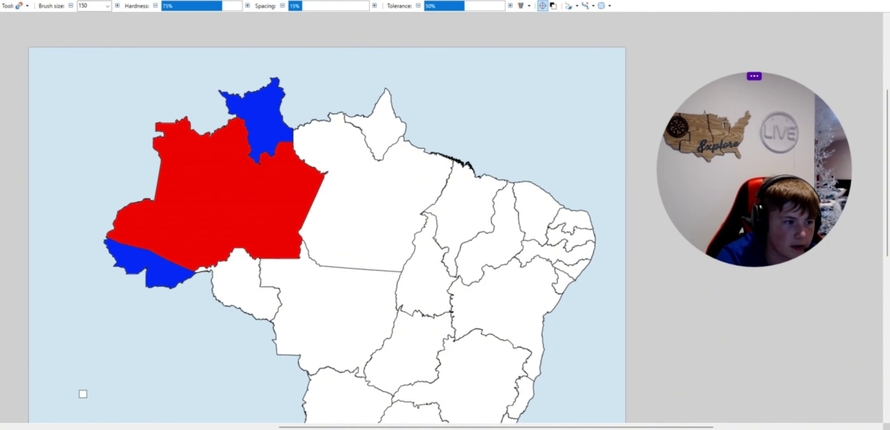
pyautogui.keyDown('ctrl'); pyautogui.scroll(2, 166, 238); pyautogui.keyUp('ctrl')
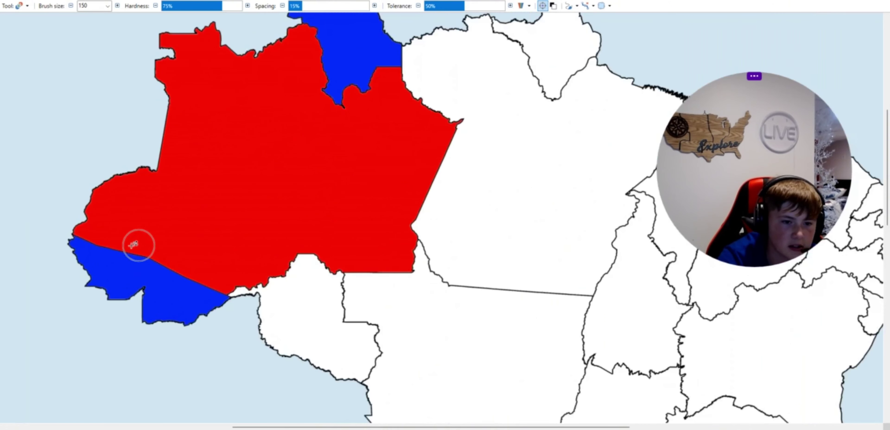
pyautogui.keyDown('ctrl'); pyautogui.scroll(-2, 135, 242); pyautogui.keyUp('ctrl')
pyautogui.moveTo(220, 172)
pyautogui.mouseDown()
pyautogui.moveTo(243, 198)
pyautogui.moveTo(231, 190)
pyautogui.mouseUp()
pyautogui.hotkey('ctrl', 'z')
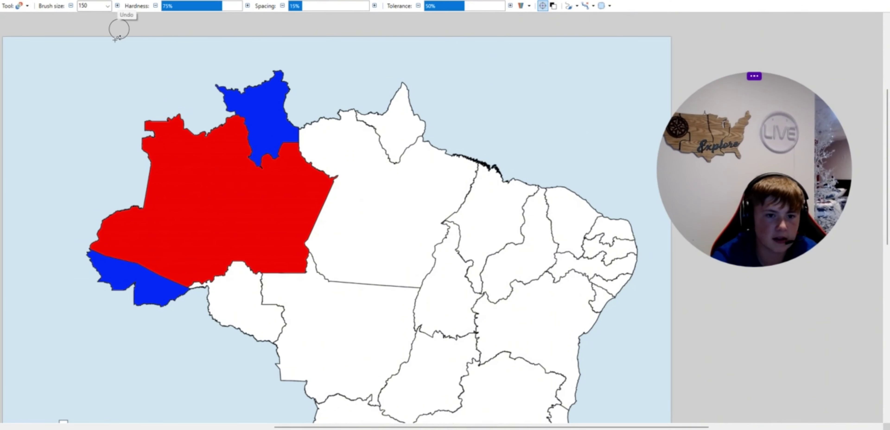
# Step: Recolor the whole blue state southwest of the large red state in light pink
pyautogui.keyDown('ctrl'); pyautogui.scroll(4, 123, 270); pyautogui.keyUp('ctrl')
pyautogui.moveTo(69, 242)
pyautogui.mouseDown()
pyautogui.moveTo(50, 218)
pyautogui.moveTo(55, 255)
pyautogui.moveTo(149, 326)
pyautogui.moveTo(105, 230)
pyautogui.moveTo(175, 391)
pyautogui.moveTo(173, 260)
pyautogui.moveTo(318, 358)
pyautogui.moveTo(241, 303)
pyautogui.moveTo(265, 306)
pyautogui.moveTo(211, 265)
pyautogui.moveTo(244, 387)
pyautogui.mouseUp()
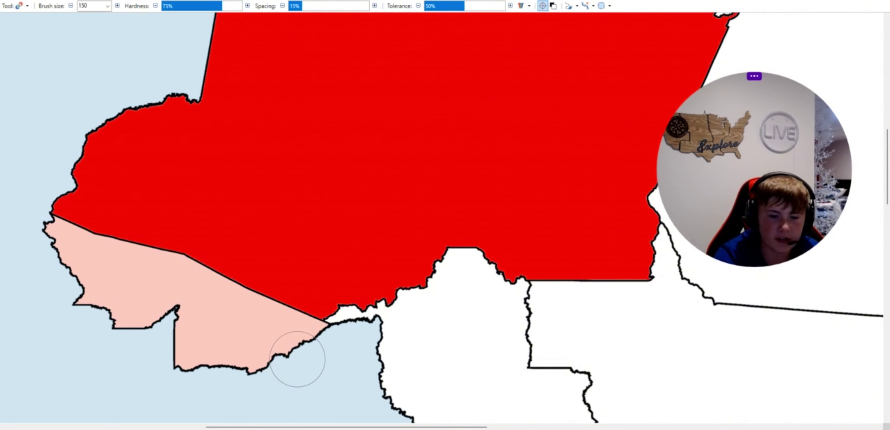
pyautogui.scroll(-5, 242, 356)
# Step: Set the Recolor brush size to 5 and repaint the southern tip of the northern blue state in light pink
pyautogui.scroll(3, 345, 253)
pyautogui.scroll(5, 346, 297)
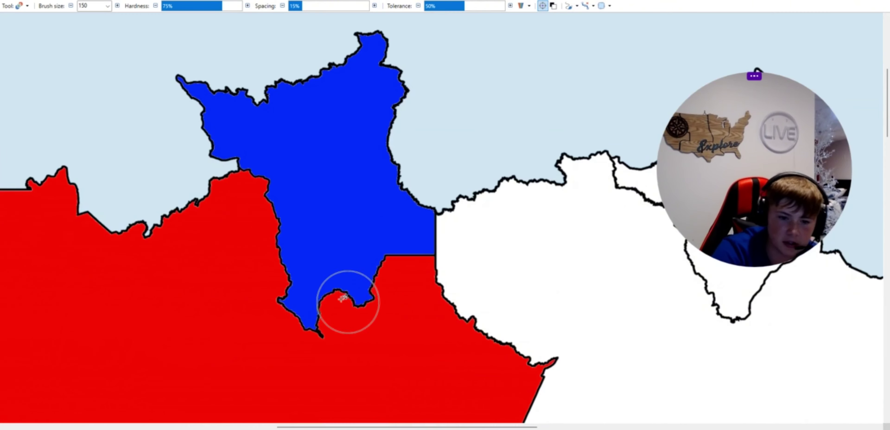
pyautogui.scroll(4, 316, 320)
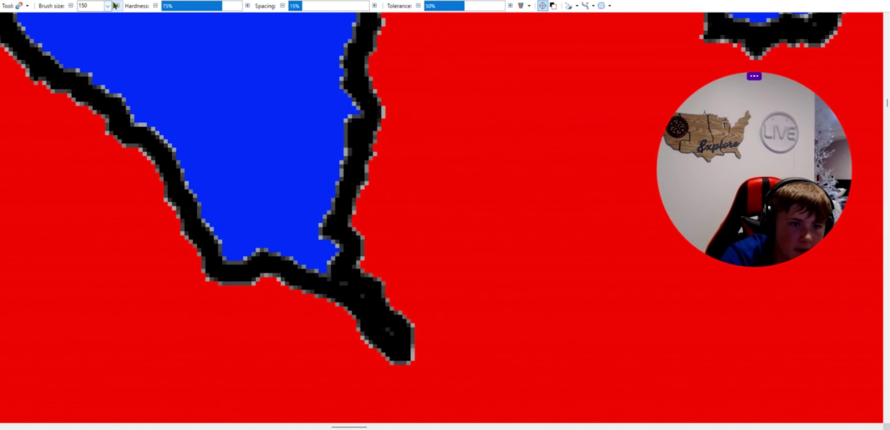
pyautogui.click(108, 6)
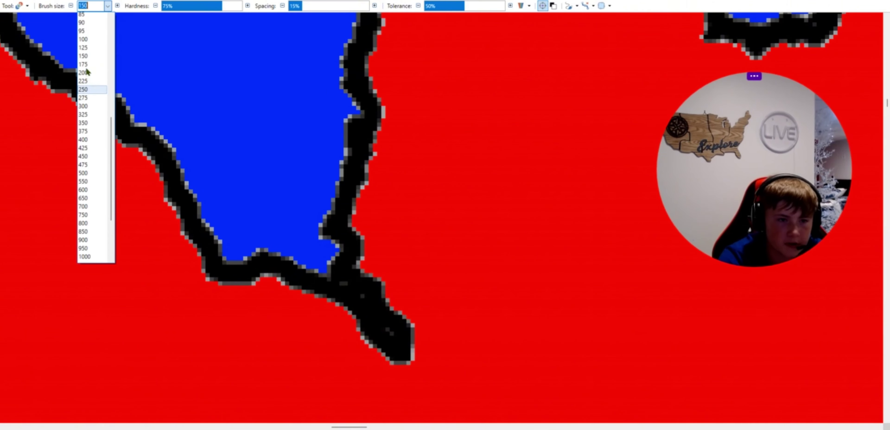
pyautogui.scroll(10, 87, 71)
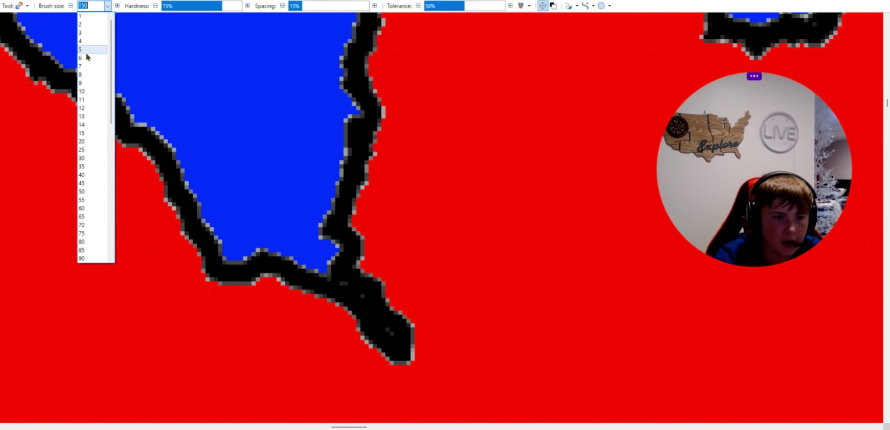
pyautogui.click(86, 51)
pyautogui.scroll(2, 318, 284)
pyautogui.moveTo(316, 266)
pyautogui.mouseDown()
pyautogui.moveTo(325, 239)
pyautogui.moveTo(303, 257)
pyautogui.moveTo(316, 236)
pyautogui.mouseUp()
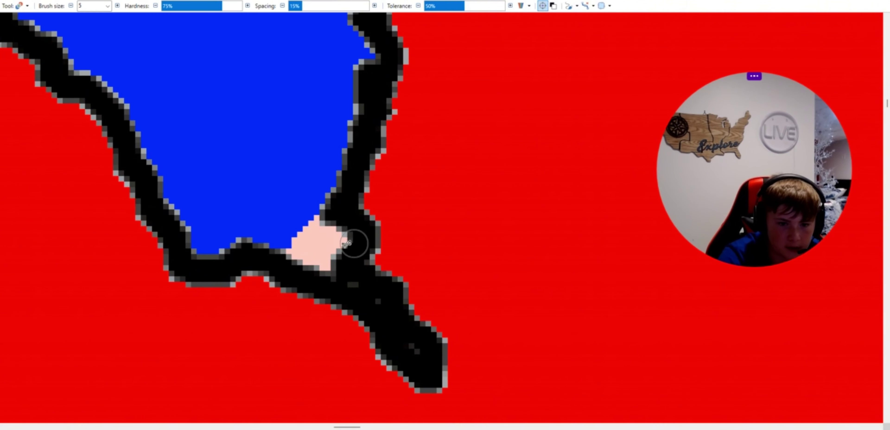
# Step: Recolor the second southern point and the western border corner of the northern blue state in light pink
pyautogui.scroll(-3, 347, 243)
pyautogui.scroll(3, 473, 164)
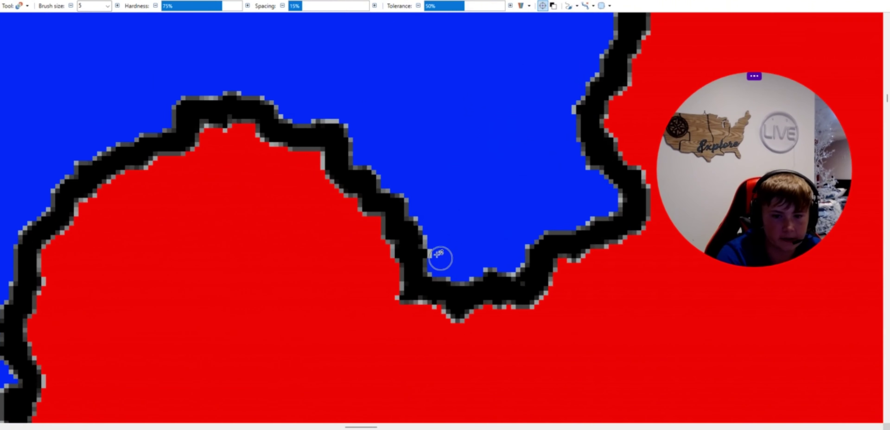
pyautogui.moveTo(441, 258)
pyautogui.mouseDown()
pyautogui.moveTo(473, 281)
pyautogui.moveTo(416, 223)
pyautogui.moveTo(465, 268)
pyautogui.mouseUp()
pyautogui.scroll(-5, 499, 286)
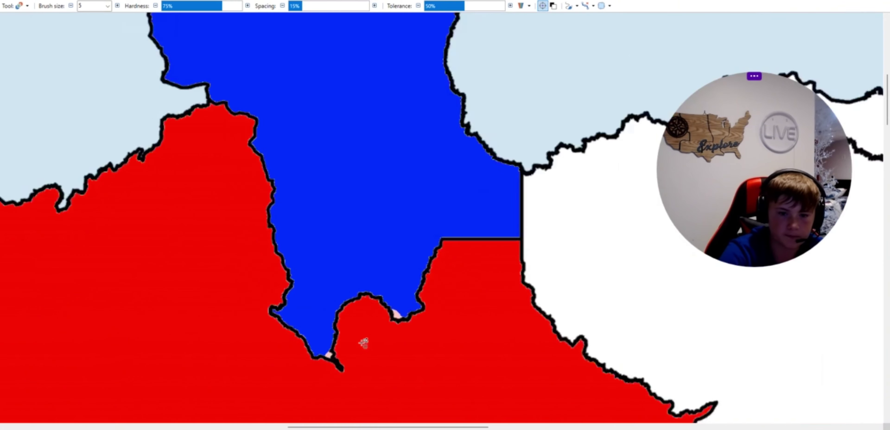
pyautogui.scroll(2, 350, 284)
pyautogui.scroll(4, 229, 134)
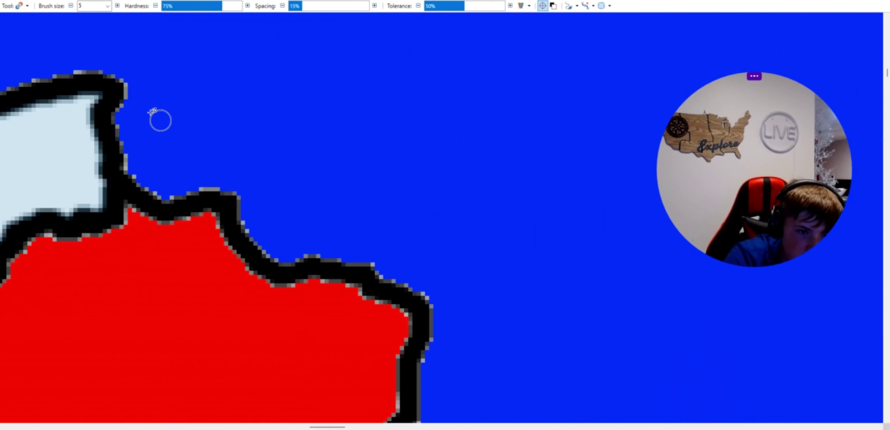
pyautogui.moveTo(136, 92)
pyautogui.mouseDown()
pyautogui.moveTo(210, 189)
pyautogui.moveTo(137, 95)
pyautogui.moveTo(130, 117)
pyautogui.moveTo(152, 131)
pyautogui.moveTo(162, 166)
pyautogui.moveTo(139, 140)
pyautogui.moveTo(152, 186)
pyautogui.mouseUp()
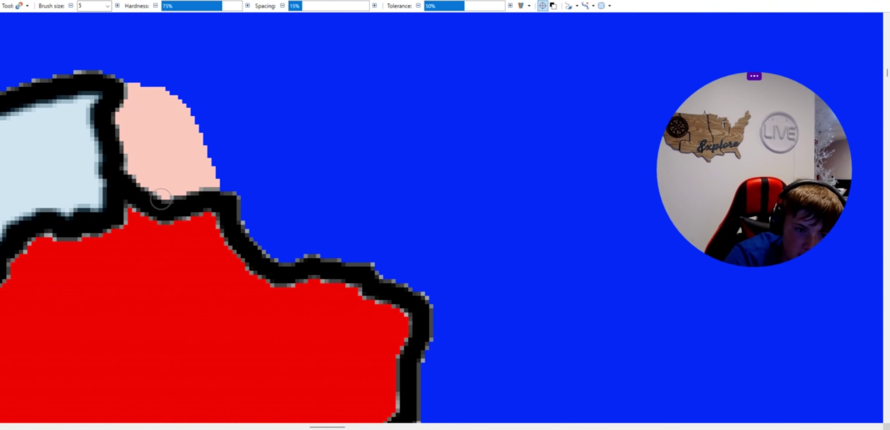
# Step: Recolor a wedge of the northern blue state in light pink along its straight southeastern border with the red state
pyautogui.scroll(-5, 160, 200)
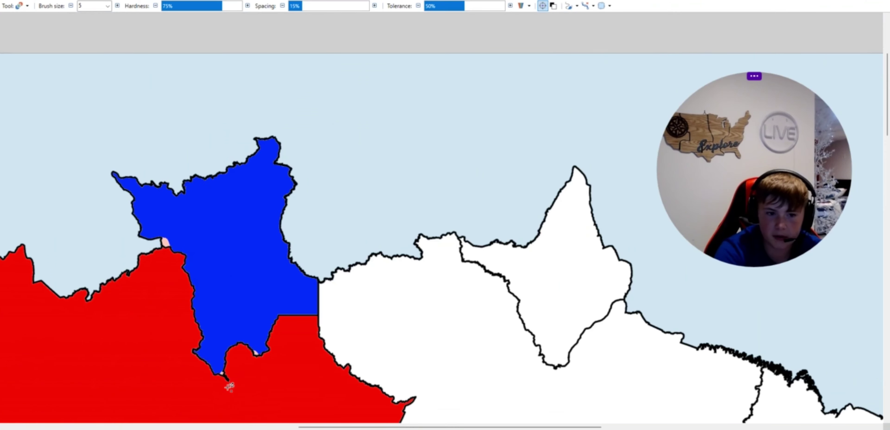
pyautogui.scroll(5, 316, 310)
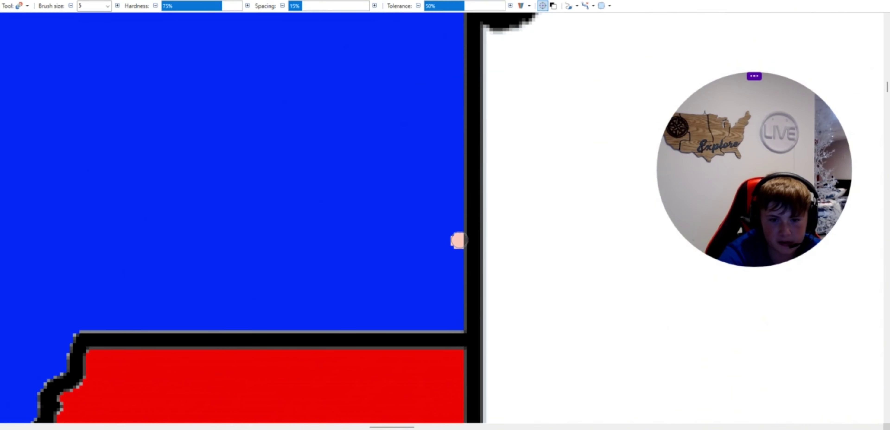
pyautogui.moveTo(458, 240)
pyautogui.mouseDown()
pyautogui.moveTo(259, 292)
pyautogui.moveTo(195, 330)
pyautogui.mouseUp()
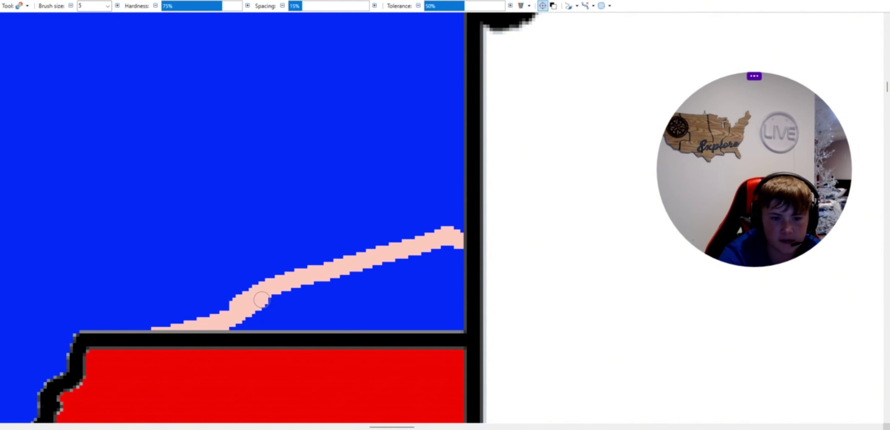
pyautogui.moveTo(262, 300)
pyautogui.mouseDown()
pyautogui.moveTo(477, 258)
pyautogui.moveTo(407, 273)
pyautogui.moveTo(465, 271)
pyautogui.moveTo(461, 311)
pyautogui.moveTo(434, 311)
pyautogui.moveTo(440, 343)
pyautogui.moveTo(391, 307)
pyautogui.moveTo(334, 332)
pyautogui.moveTo(226, 334)
pyautogui.mouseUp()
pyautogui.moveTo(324, 314)
pyautogui.mouseDown()
pyautogui.moveTo(412, 287)
pyautogui.moveTo(326, 302)
pyautogui.moveTo(397, 276)
pyautogui.moveTo(225, 314)
pyautogui.mouseUp()
pyautogui.scroll(-5, 294, 297)
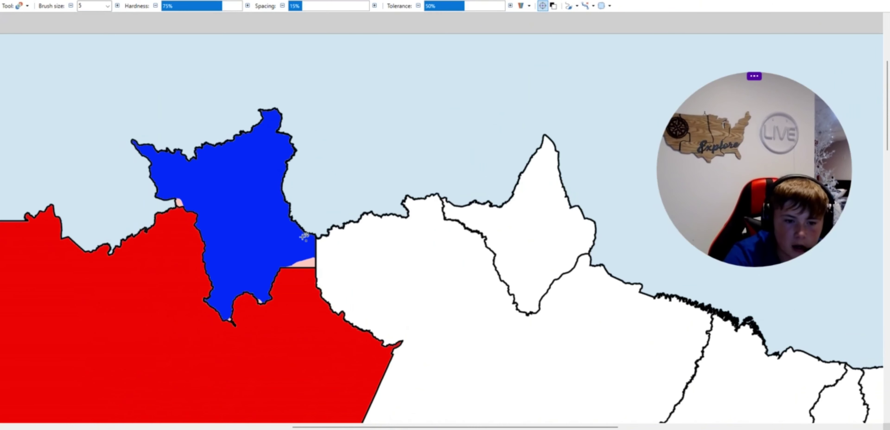
pyautogui.scroll(-1, 298, 302)
pyautogui.scroll(2, 278, 282)
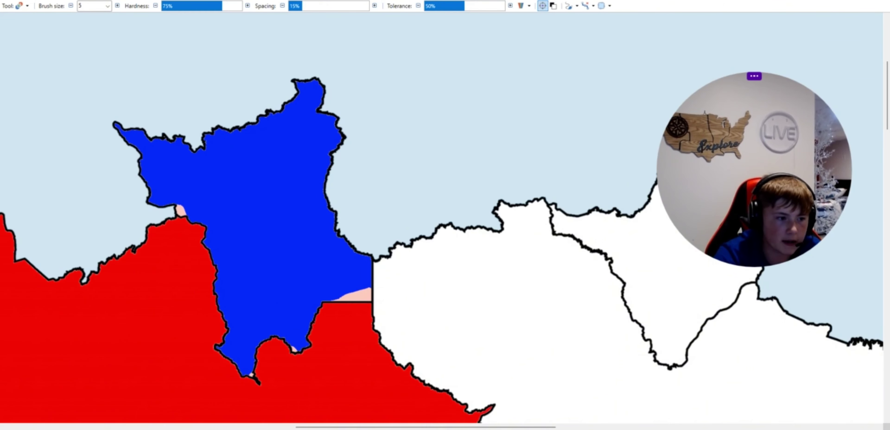
# Step: Fill the rest of the northern blue state with light pink, and refill the whole state with red
pyautogui.press('f')
pyautogui.click(267, 204)
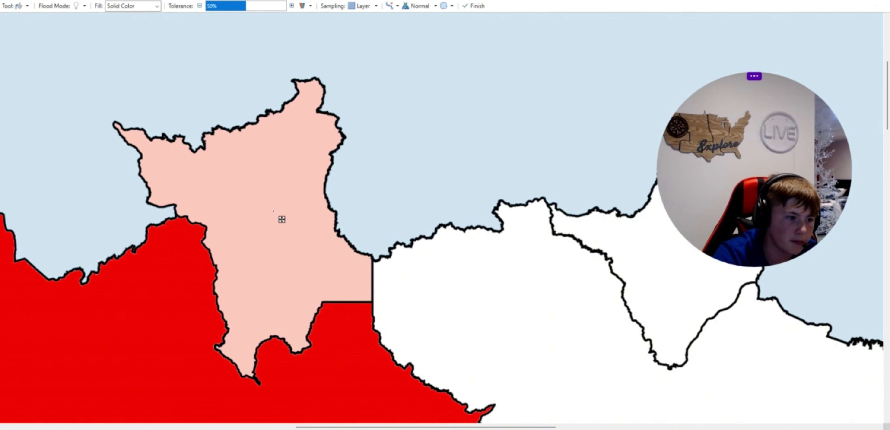
pyautogui.press('Return')
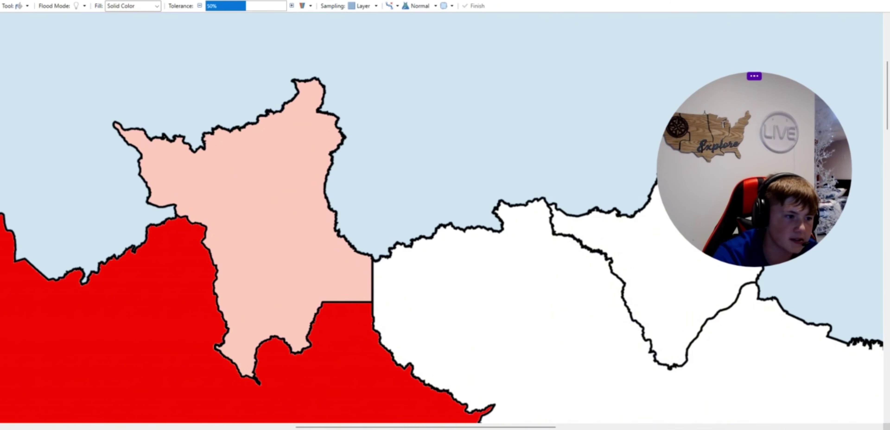
pyautogui.click(272, 225)
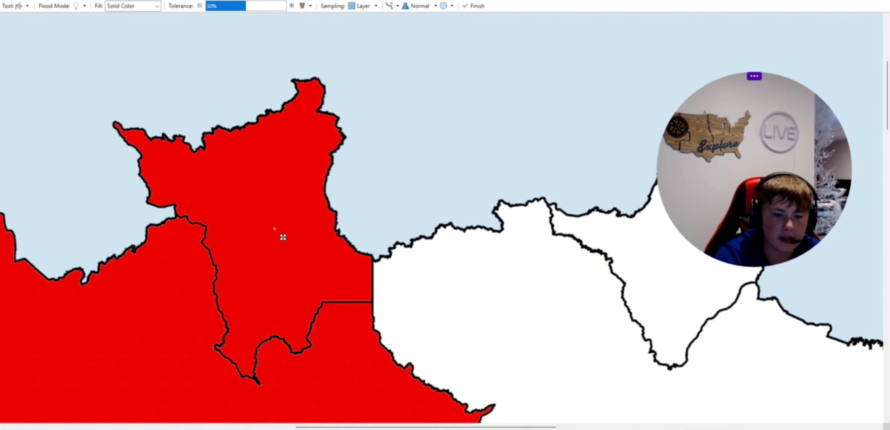
pyautogui.press('b')
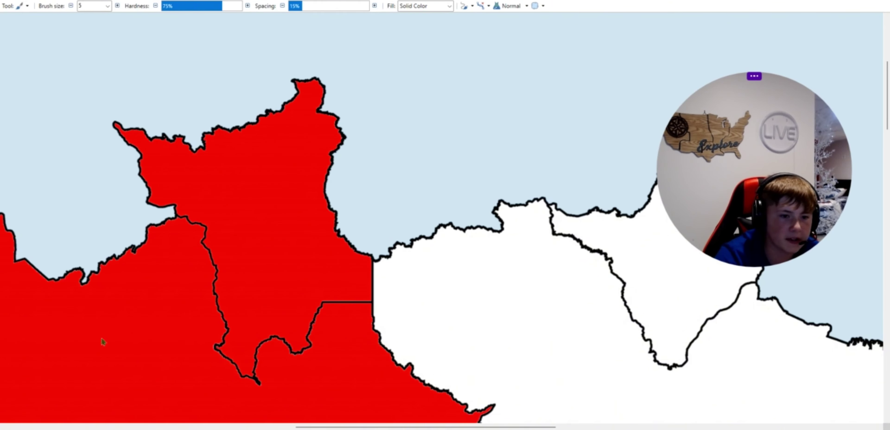
# Step: Set the brush size to 50 and paint red over the border line between the northern state and the large red state
pyautogui.scroll(2, 206, 243)
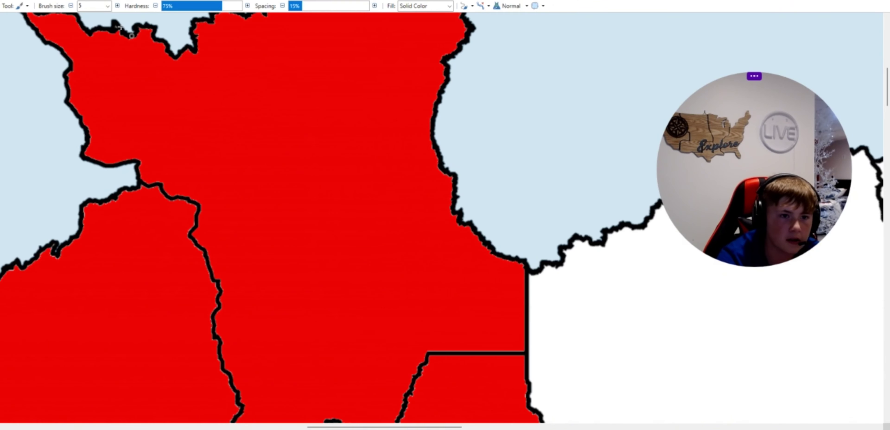
pyautogui.click(118, 5)
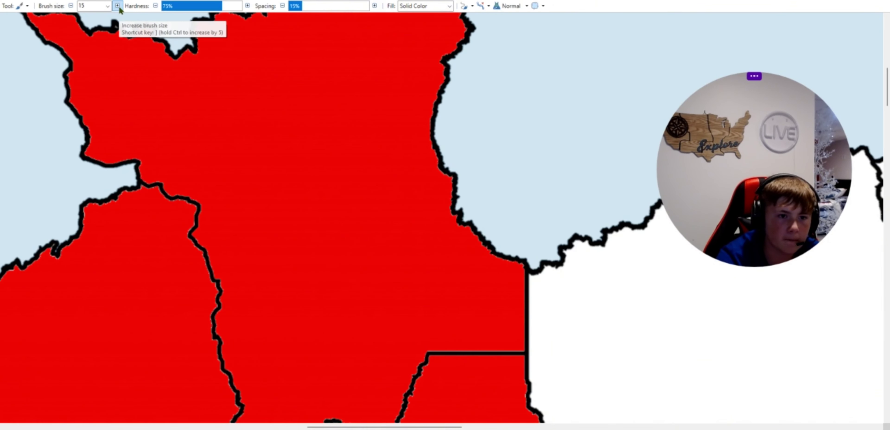
pyautogui.click(118, 6)
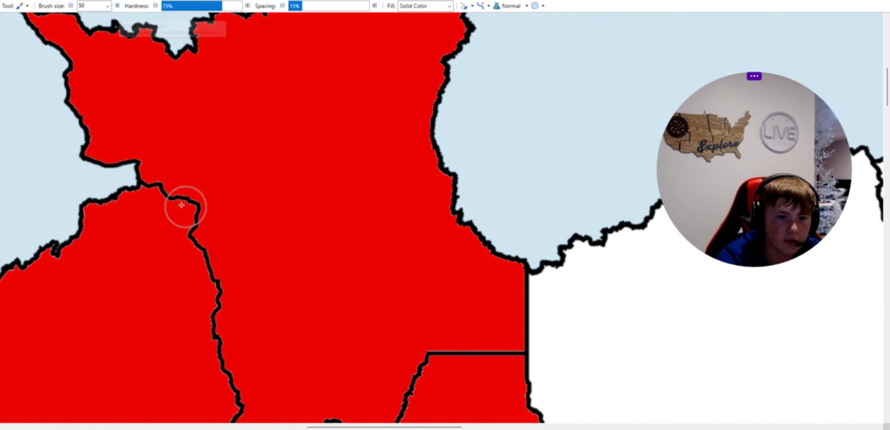
pyautogui.moveTo(185, 204)
pyautogui.mouseDown()
pyautogui.moveTo(165, 183)
pyautogui.moveTo(230, 343)
pyautogui.mouseUp()
pyautogui.scroll(-2, 306, 411)
pyautogui.scroll(1, 239, 374)
pyautogui.moveTo(240, 261)
pyautogui.mouseDown()
pyautogui.moveTo(266, 358)
pyautogui.moveTo(286, 330)
pyautogui.moveTo(379, 278)
pyautogui.moveTo(415, 224)
pyautogui.moveTo(479, 231)
pyautogui.mouseUp()
pyautogui.scroll(-3, 421, 222)
pyautogui.scroll(-3, 298, 363)
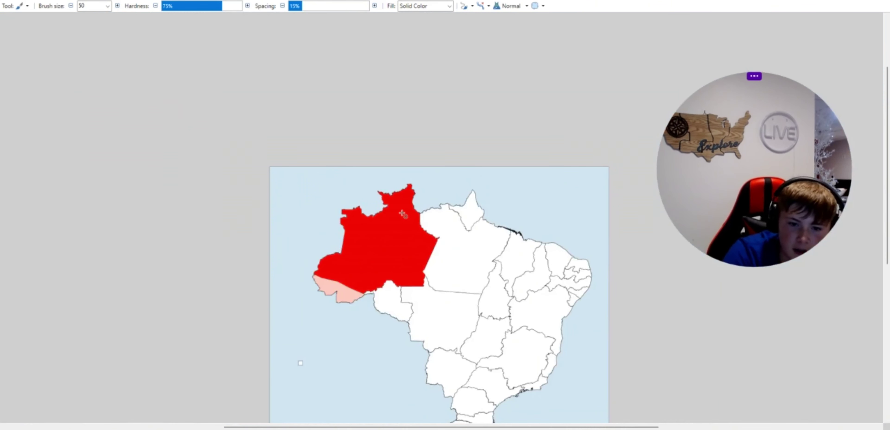
# Step: Fill the light pink southwestern state with red
pyautogui.scroll(5, 294, 347)
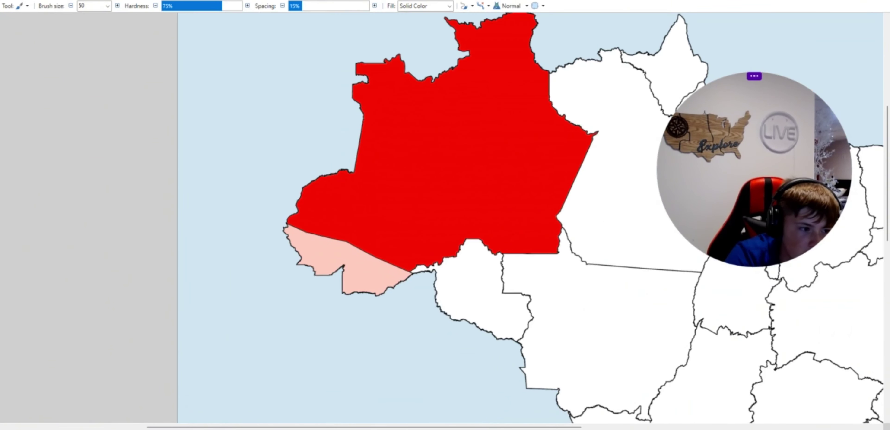
pyautogui.press('f')
pyautogui.click(313, 246)
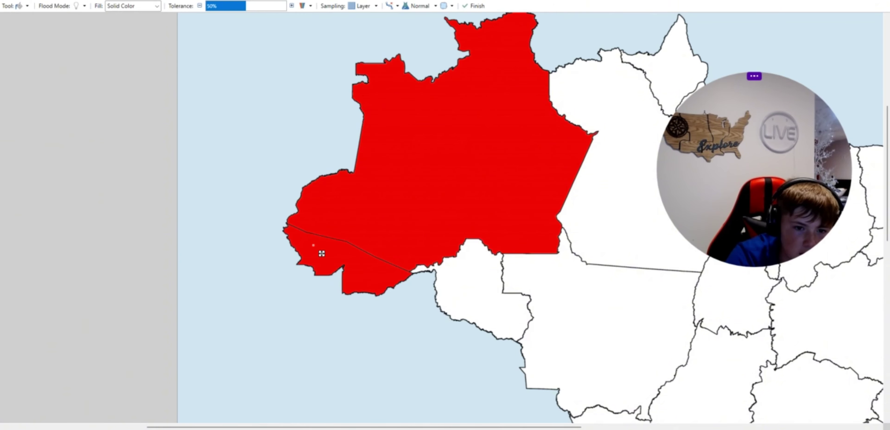
# Step: Paint red over the whole border line between the southwestern state and the large red state
pyautogui.press('b')
pyautogui.scroll(5, 324, 259)
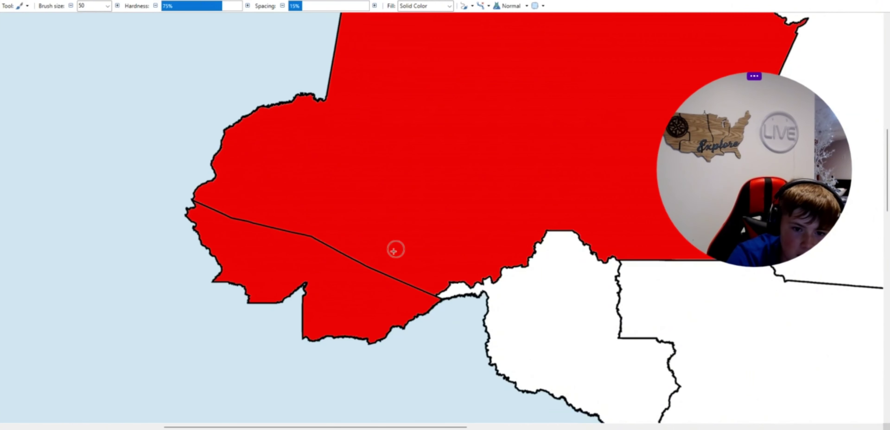
pyautogui.moveTo(446, 304)
pyautogui.mouseDown()
pyautogui.moveTo(228, 196)
pyautogui.moveTo(73, 147)
pyautogui.mouseUp()
pyautogui.scroll(-4, 205, 231)
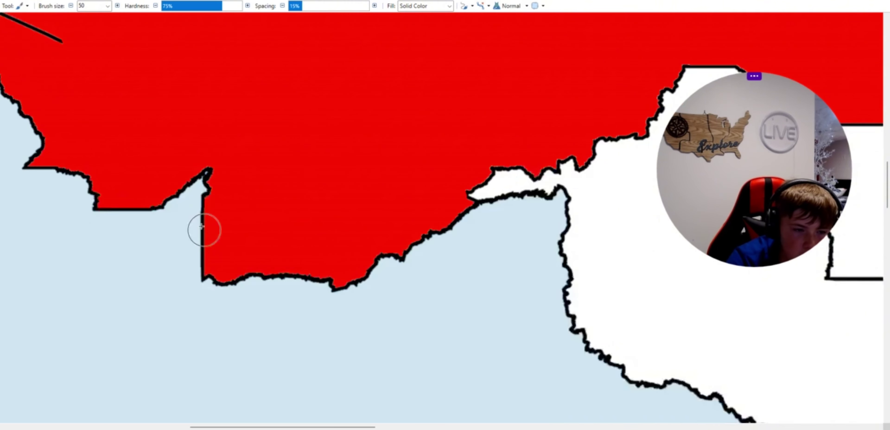
pyautogui.scroll(4, 103, 224)
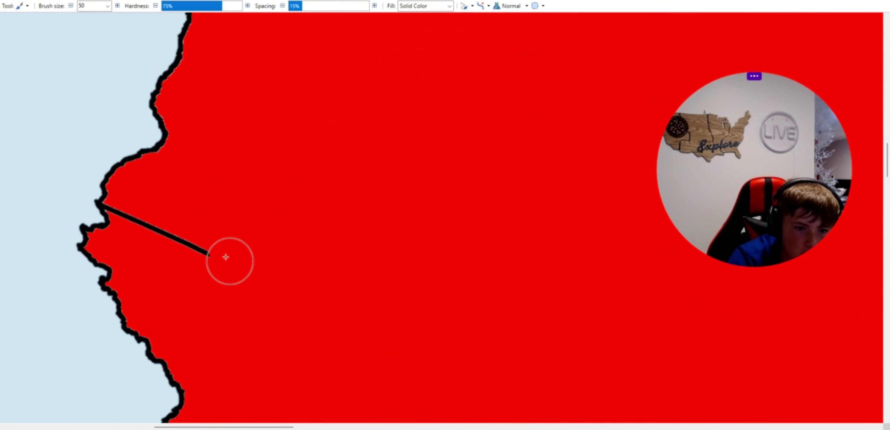
pyautogui.moveTo(229, 259); pyautogui.dragTo(130, 203)
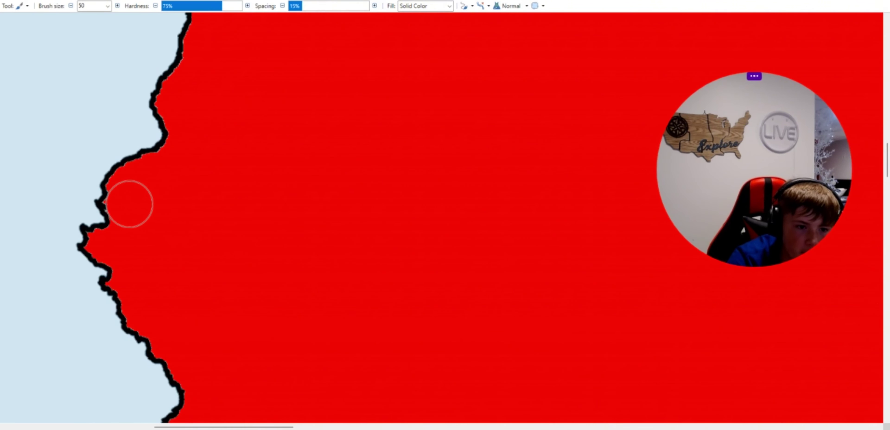
pyautogui.scroll(-4, 130, 204)
pyautogui.scroll(-3, 209, 227)
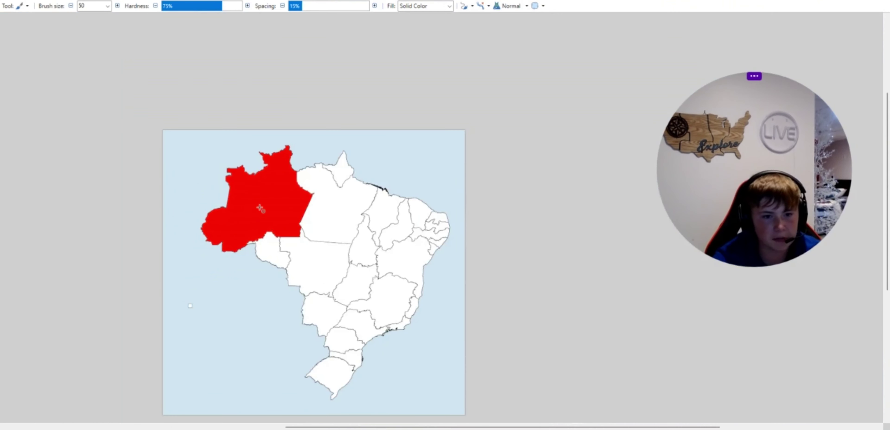
# Step: Fill the merged red territory in the northwest with white
pyautogui.scroll(5, 261, 207)
pyautogui.scroll(-3, 432, 290)
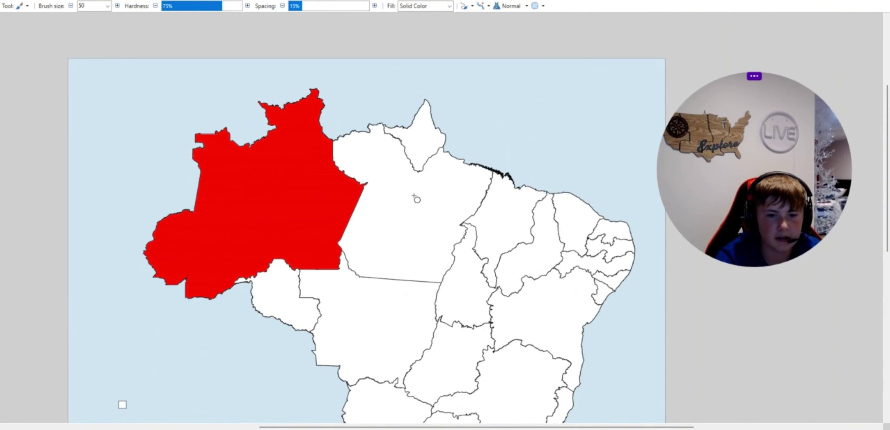
pyautogui.press('f')
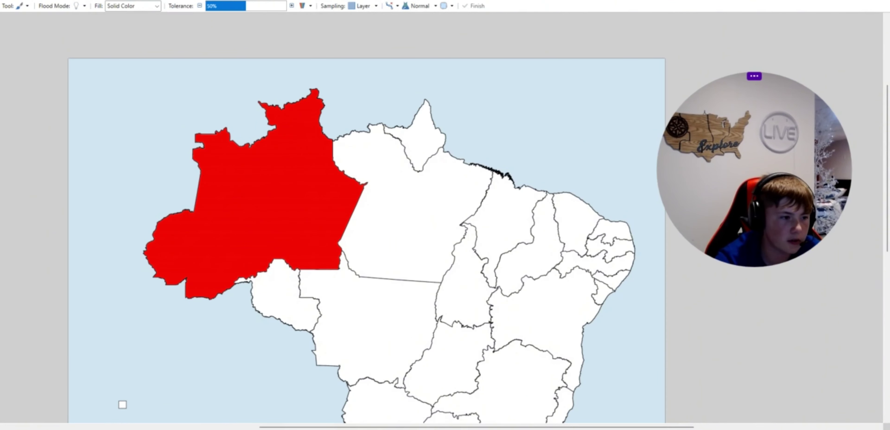
pyautogui.click(302, 225)
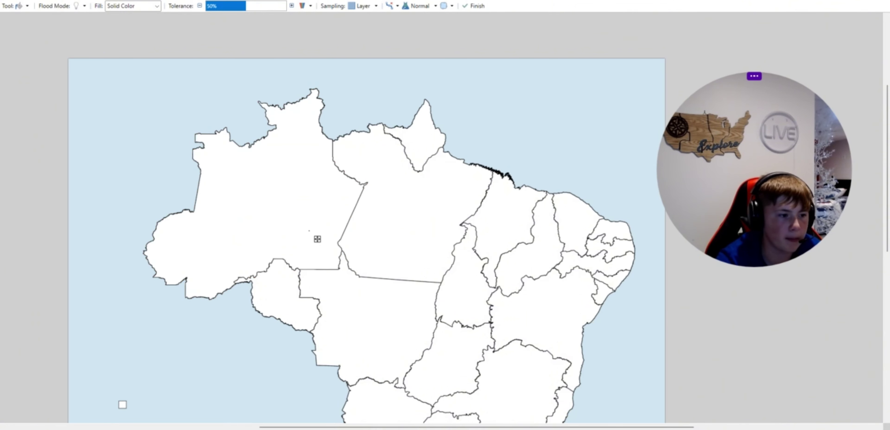
# Step: Fill the large state east of the merged territory with red and its northern, southern and two eastern neighbours with blue
pyautogui.press('b')
pyautogui.press('f')
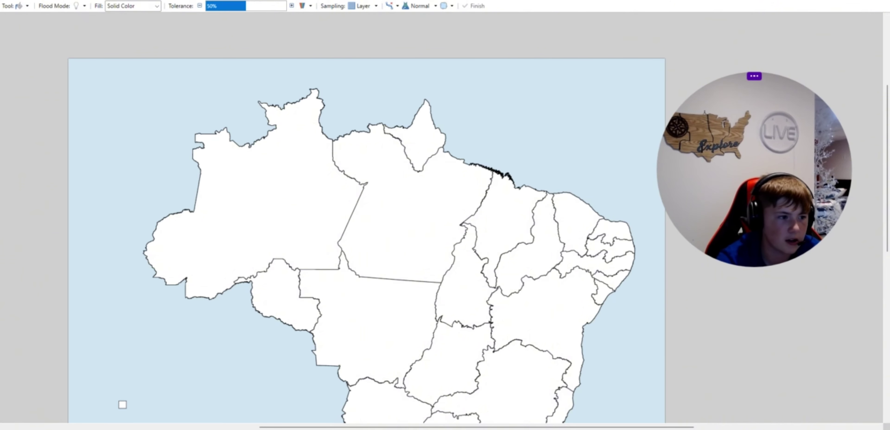
pyautogui.click(403, 224)
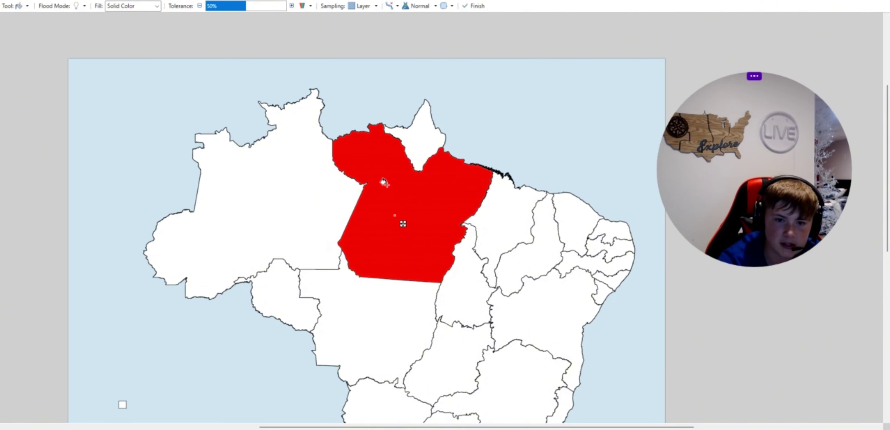
pyautogui.rightClick(418, 133)
pyautogui.rightClick(343, 315)
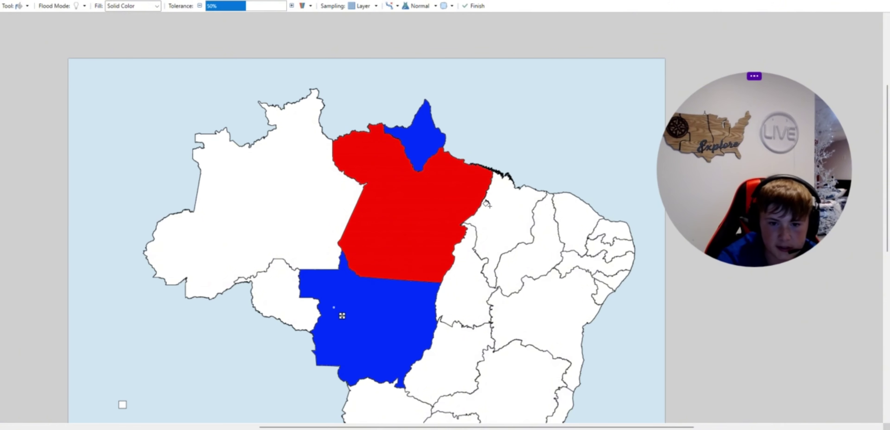
pyautogui.rightClick(501, 218)
pyautogui.rightClick(479, 275)
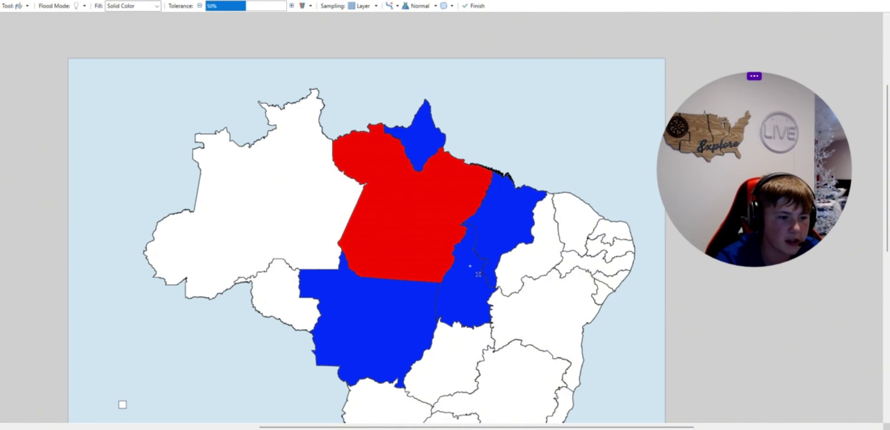
# Step: Fill the merged northwestern territory with red and the small white state on its southern border with blue
pyautogui.press('r')
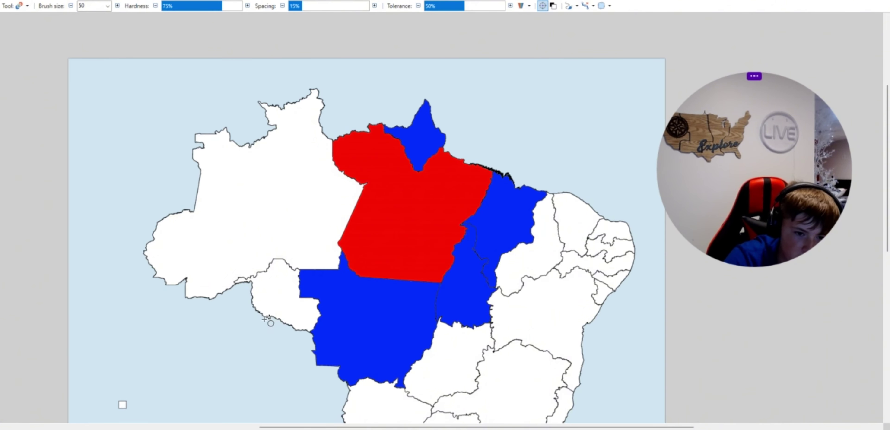
pyautogui.press('f')
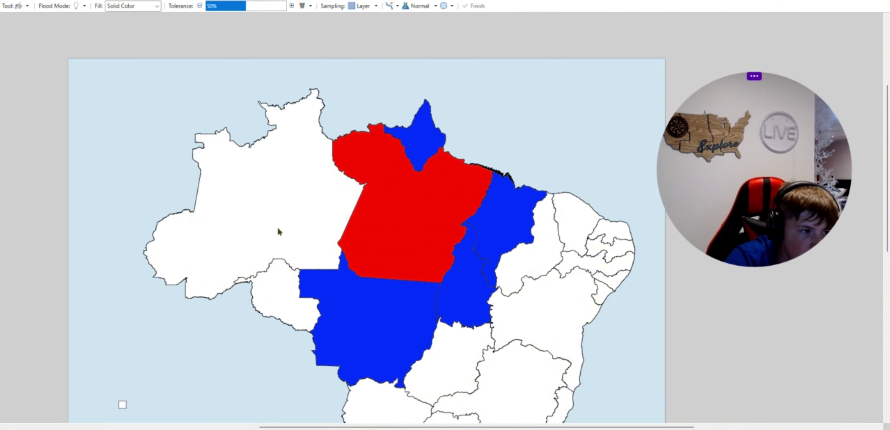
pyautogui.click(319, 216)
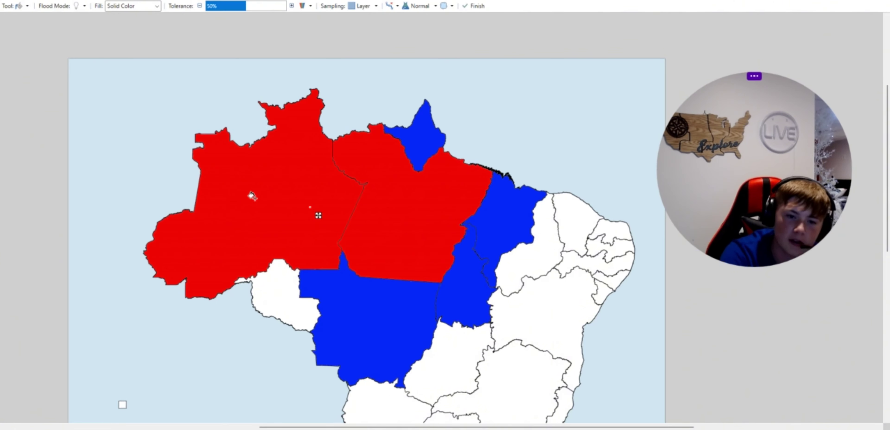
pyautogui.click(291, 317)
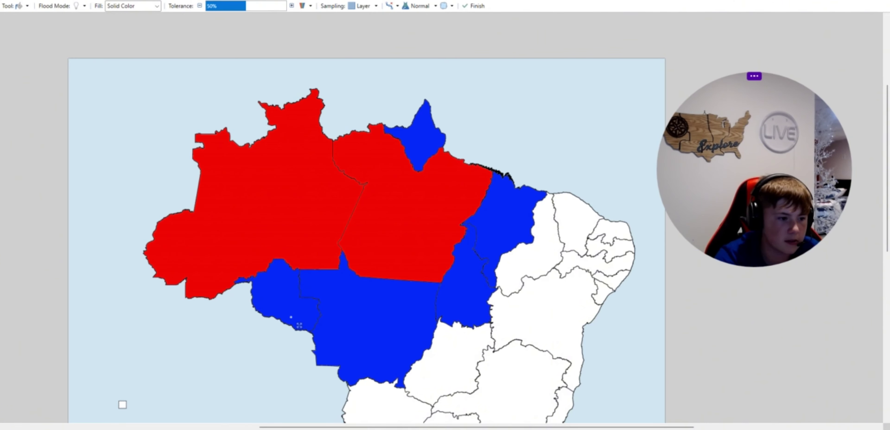
pyautogui.press('r')
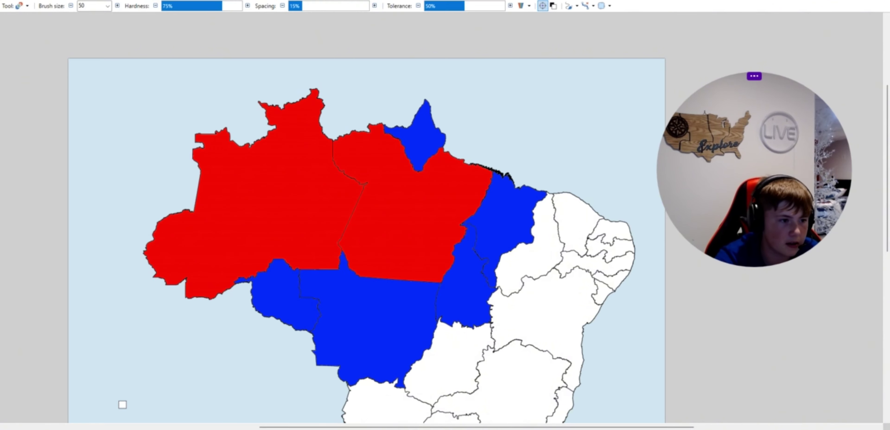
pyautogui.scroll(5, 258, 284)
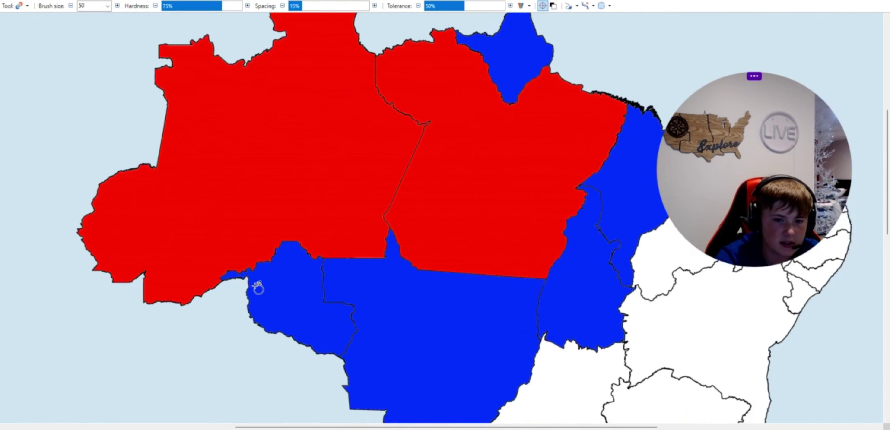
pyautogui.moveTo(209, 265)
pyautogui.mouseDown()
pyautogui.moveTo(239, 254)
pyautogui.moveTo(228, 246)
pyautogui.mouseUp()
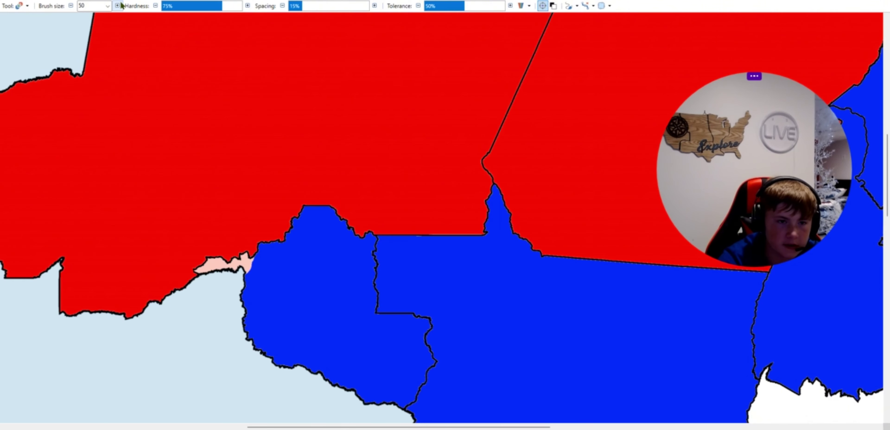
pyautogui.hotkey('ctrl', 'z')
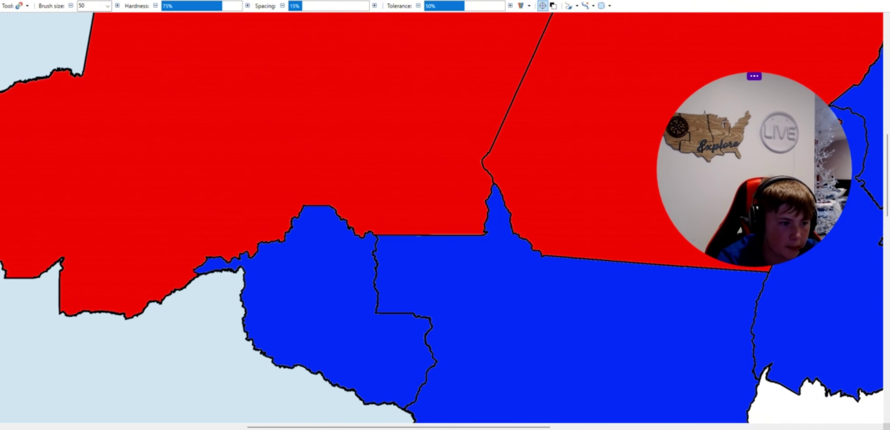
# Step: Fill the merged northwestern territory with purple to set it apart from the red state
pyautogui.press('f')
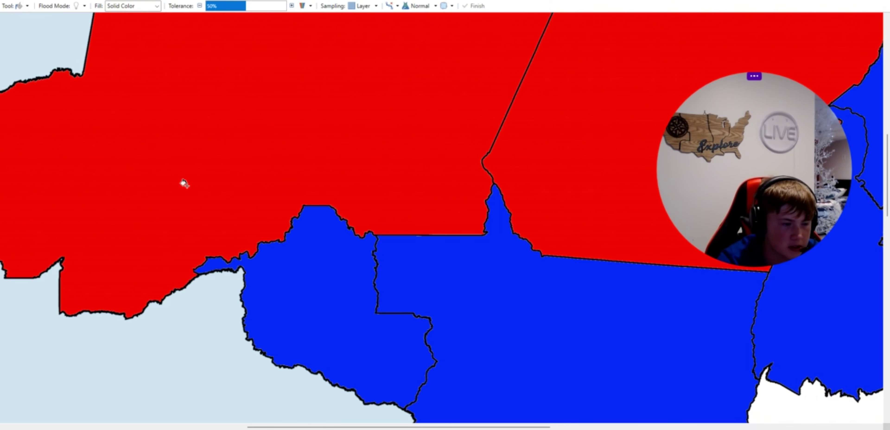
pyautogui.click(204, 181)
pyautogui.scroll(-3, 293, 295)
pyautogui.scroll(-1, 339, 236)
pyautogui.scroll(1, 343, 294)
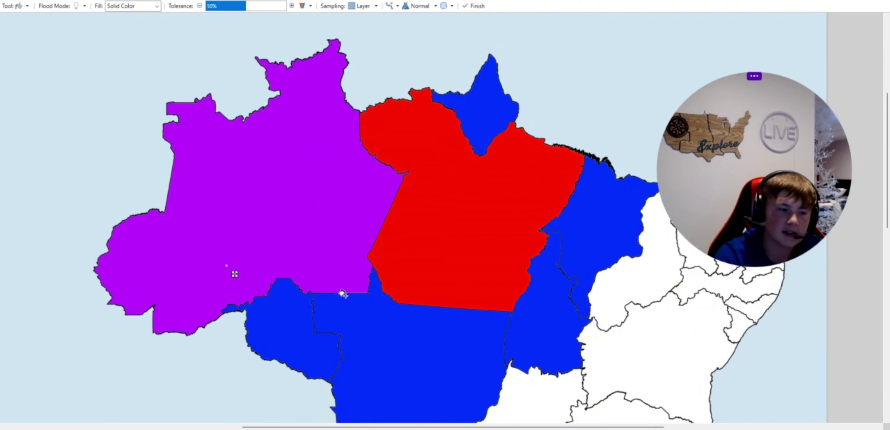
pyautogui.scroll(1, 342, 293)
# Step: Recolor the western tip and northern edge of the southwestern blue state in light purple along its border with the purple territory
pyautogui.press('b')
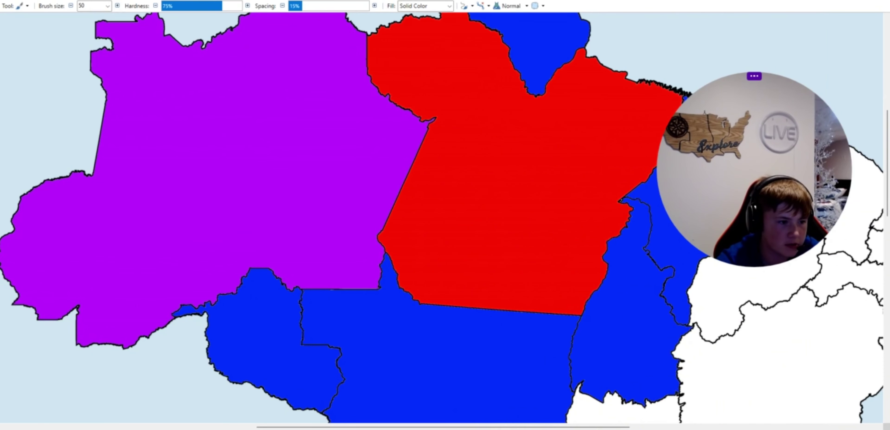
pyautogui.press('f')
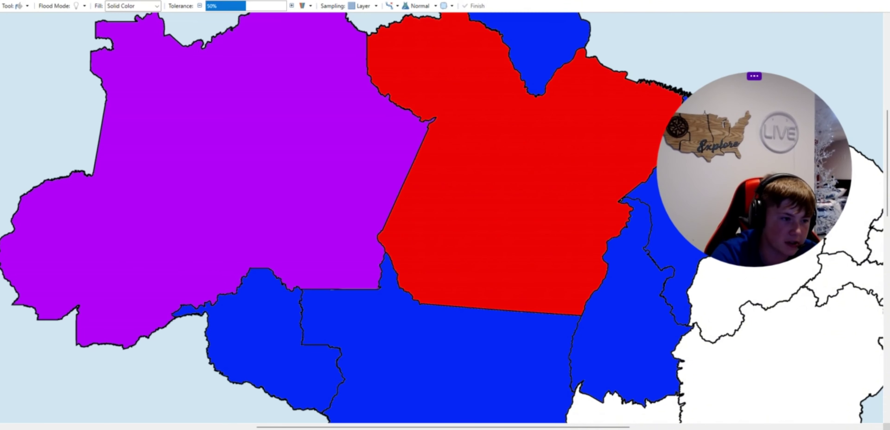
pyautogui.scroll(2, 247, 333)
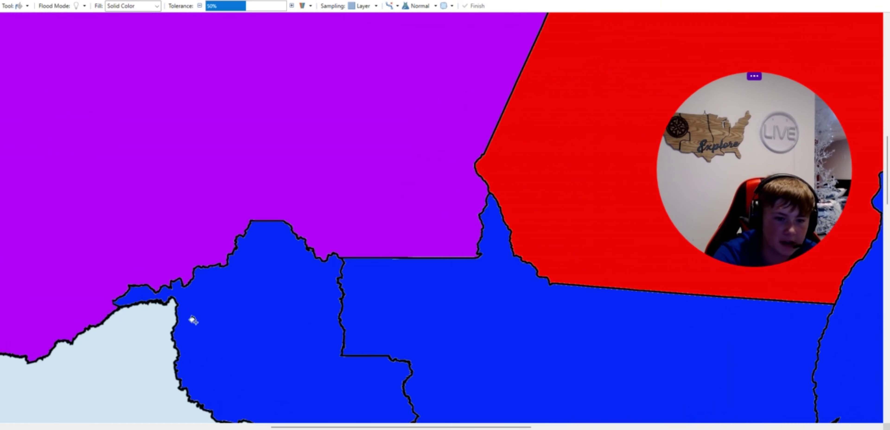
pyautogui.press('r')
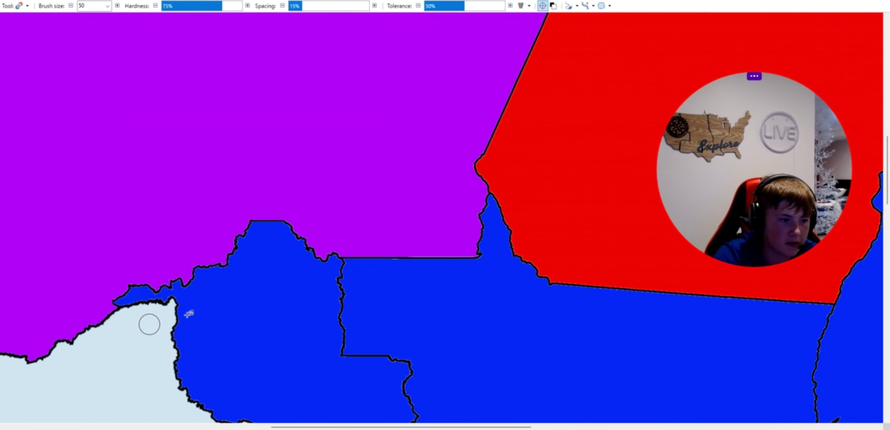
pyautogui.scroll(3, 173, 322)
pyautogui.scroll(-3, 173, 322)
pyautogui.scroll(-6, 247, 249)
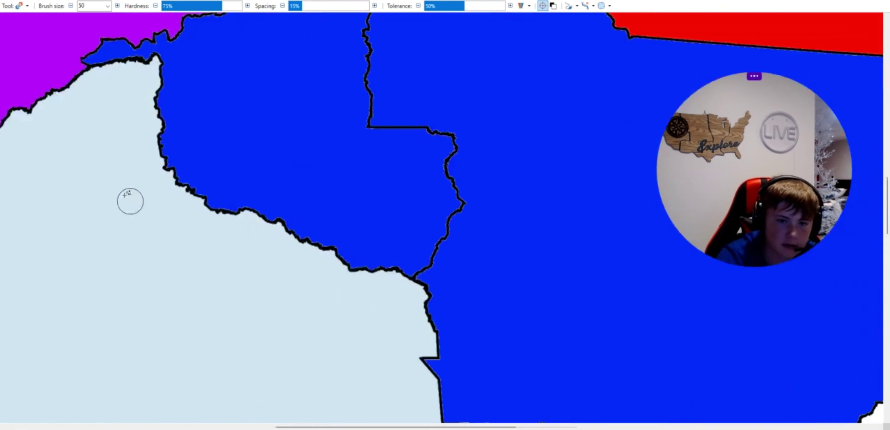
pyautogui.scroll(6, 157, 248)
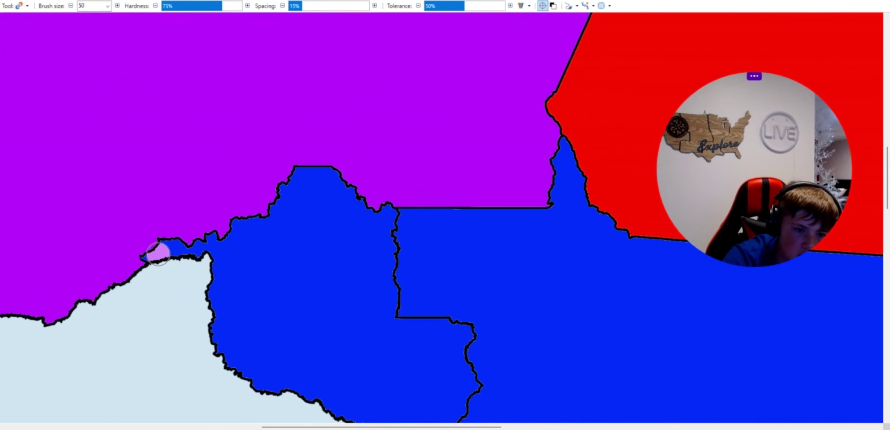
pyautogui.moveTo(158, 254)
pyautogui.mouseDown()
pyautogui.moveTo(199, 244)
pyautogui.moveTo(211, 252)
pyautogui.moveTo(287, 189)
pyautogui.moveTo(328, 177)
pyautogui.moveTo(351, 200)
pyautogui.moveTo(384, 207)
pyautogui.mouseUp()
pyautogui.scroll(-6, 348, 235)
pyautogui.scroll(-2, 310, 274)
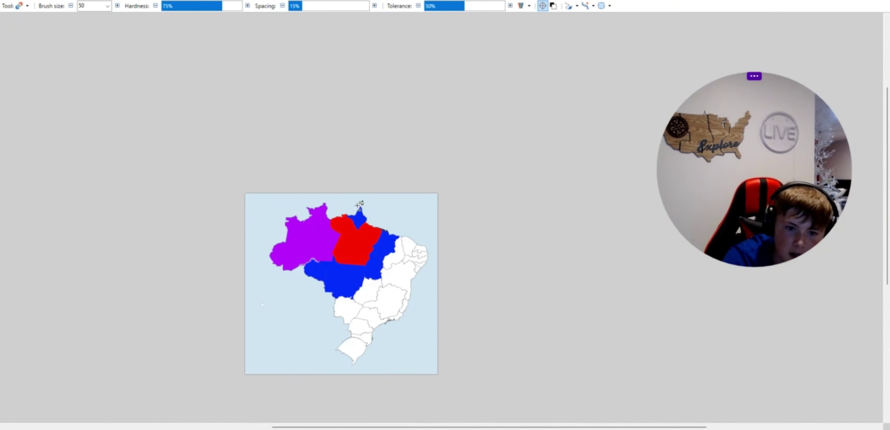
# Step: Recolor the southern tip of the northern blue state in light red and fill the rest of that state to match
pyautogui.scroll(8, 346, 254)
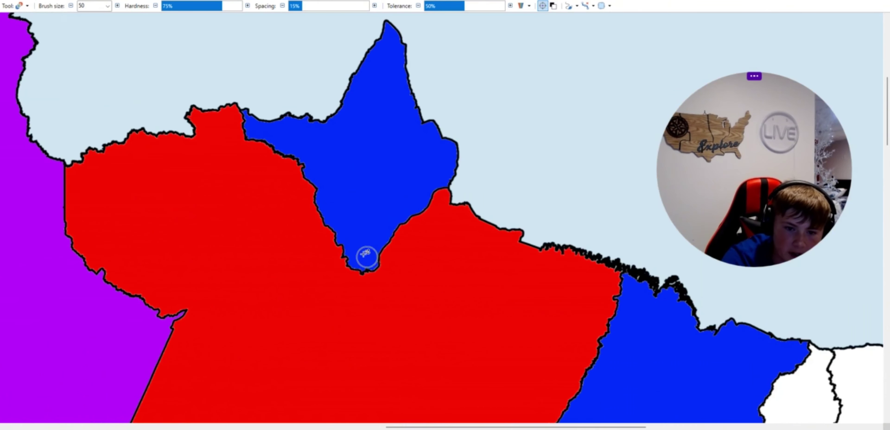
pyautogui.moveTo(367, 256)
pyautogui.mouseDown()
pyautogui.moveTo(392, 264)
pyautogui.moveTo(317, 259)
pyautogui.moveTo(336, 275)
pyautogui.moveTo(395, 244)
pyautogui.moveTo(412, 225)
pyautogui.moveTo(340, 230)
pyautogui.mouseUp()
pyautogui.press('f')
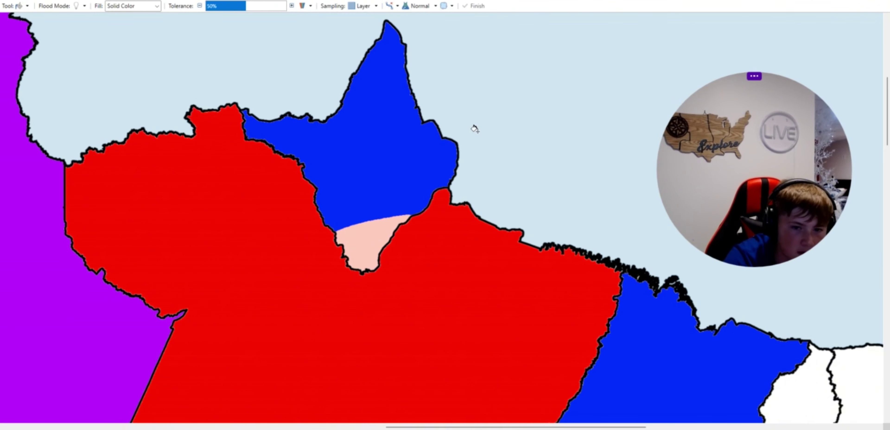
pyautogui.click(394, 151)
pyautogui.scroll(-4, 384, 175)
pyautogui.scroll(2, 375, 302)
pyautogui.scroll(-2, 372, 293)
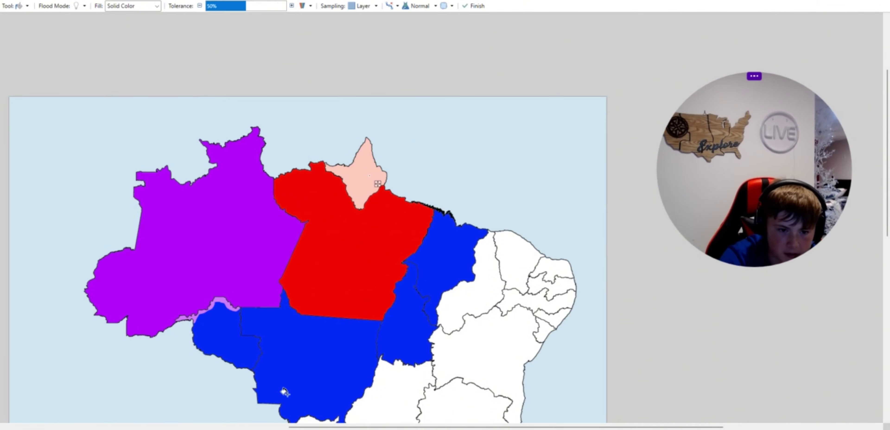
# Step: Fill the remaining blue part of the small southwestern state with light purple
pyautogui.scroll(-2, 219, 356)
pyautogui.scroll(2, 216, 358)
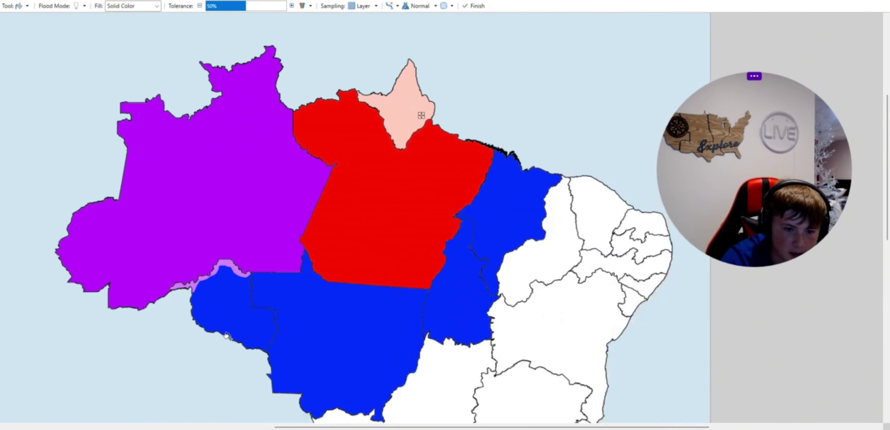
pyautogui.click(233, 305)
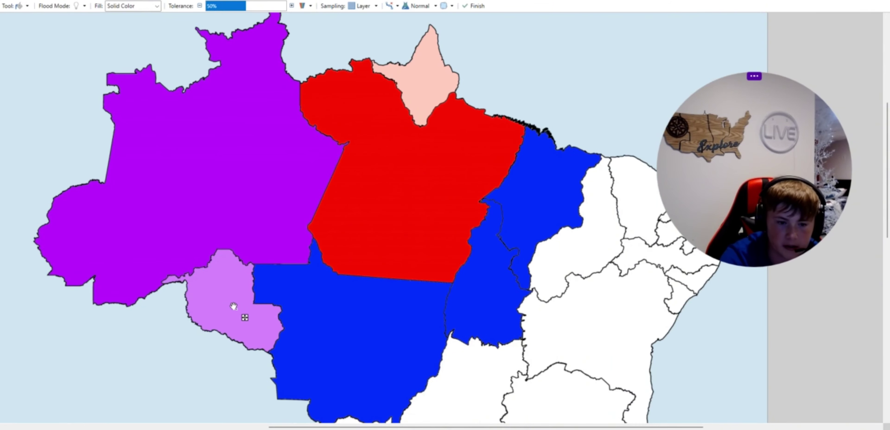
pyautogui.scroll(-3, 90, 363)
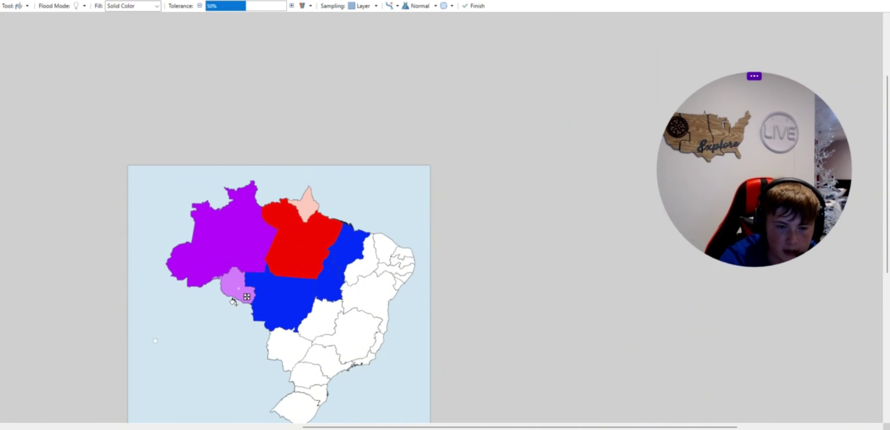
pyautogui.scroll(3, 81, 351)
pyautogui.scroll(2, 273, 320)
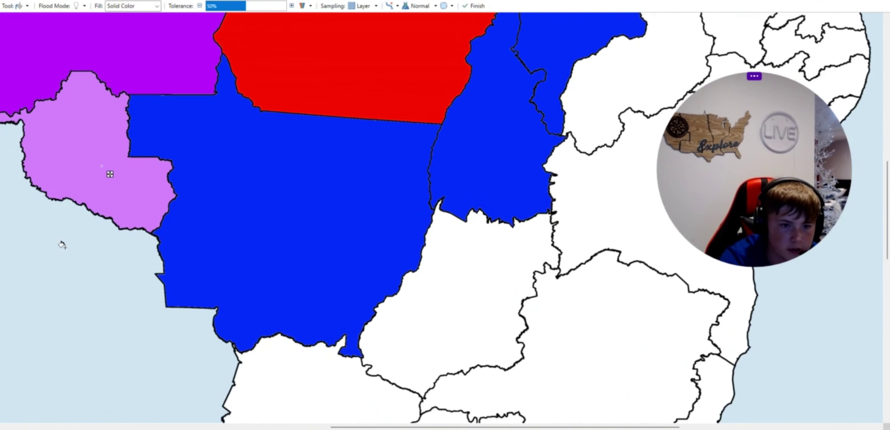
# Step: Recolor the northwestern corner of the large blue state south of the red one in light purple with a 150 brush size
pyautogui.press('r')
pyautogui.scroll(-3, 101, 259)
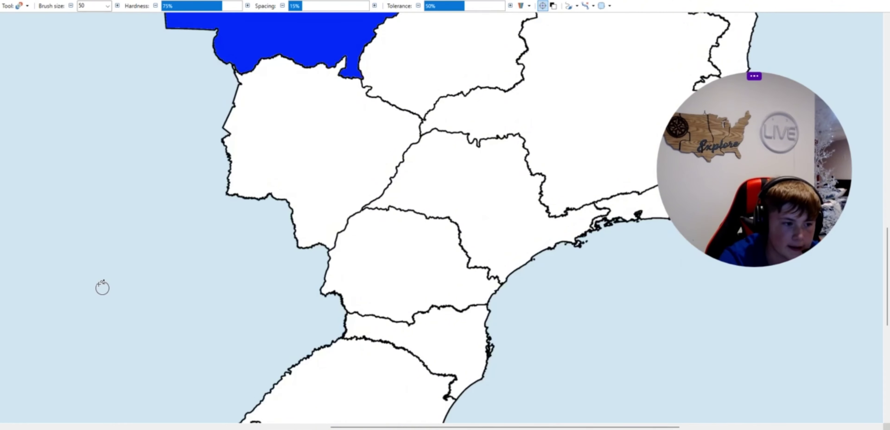
pyautogui.scroll(5, 104, 257)
pyautogui.click(117, 5)
pyautogui.click(118, 6)
pyautogui.click(118, 6)
pyautogui.click(117, 6)
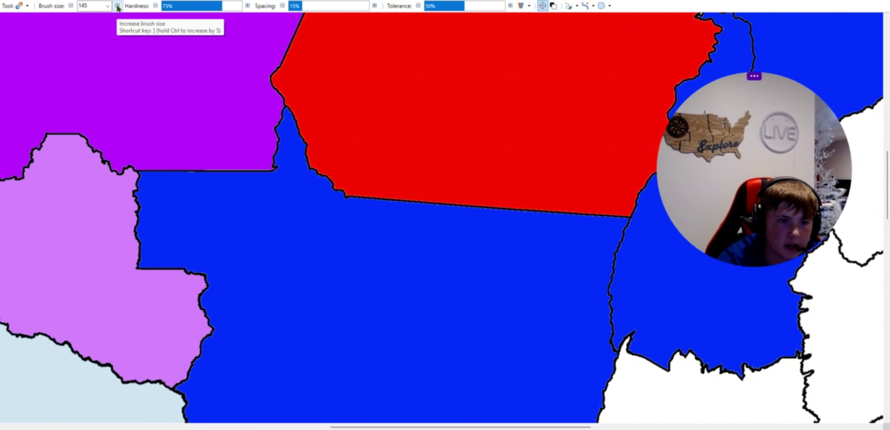
pyautogui.click(118, 5)
pyautogui.moveTo(145, 166)
pyautogui.mouseDown()
pyautogui.moveTo(159, 188)
pyautogui.moveTo(187, 179)
pyautogui.moveTo(165, 254)
pyautogui.moveTo(203, 249)
pyautogui.moveTo(235, 204)
pyautogui.moveTo(239, 149)
pyautogui.mouseUp()
pyautogui.scroll(-4, 278, 230)
pyautogui.scroll(2, 298, 225)
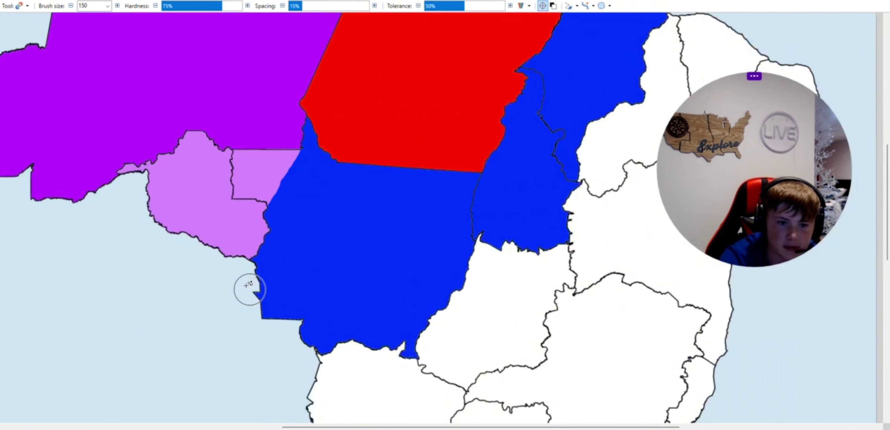
# Step: Fill the remaining blue area of the large state south of the red one with light red
pyautogui.scroll(-3, 249, 289)
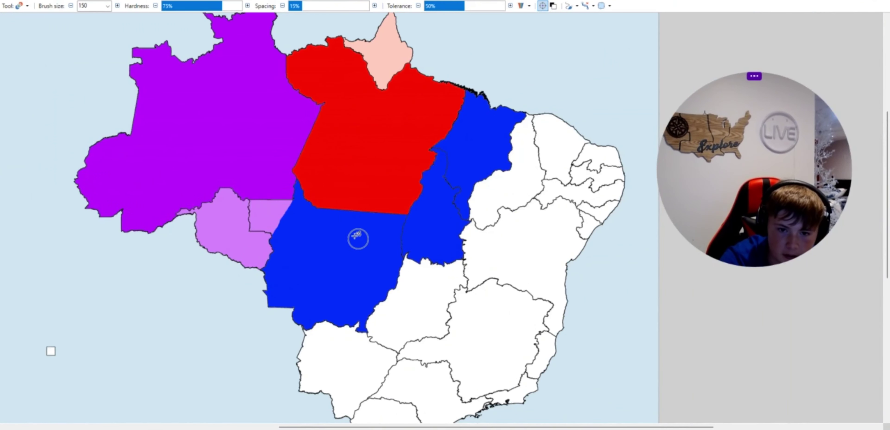
pyautogui.scroll(-2, 358, 238)
pyautogui.press('f')
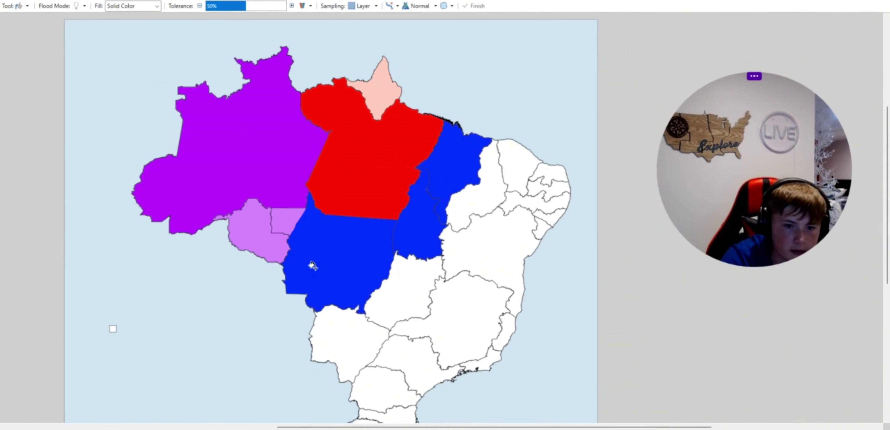
pyautogui.click(329, 280)
pyautogui.scroll(3, 447, 190)
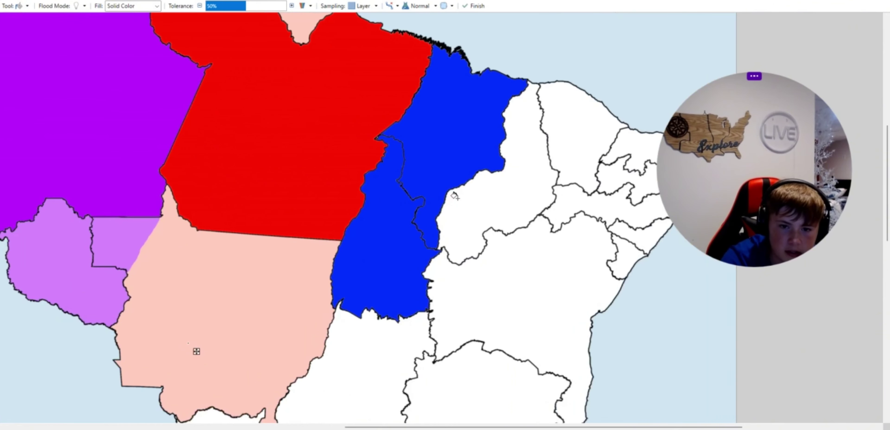
# Step: Fill the two blue states east of the red state with white
pyautogui.press('b')
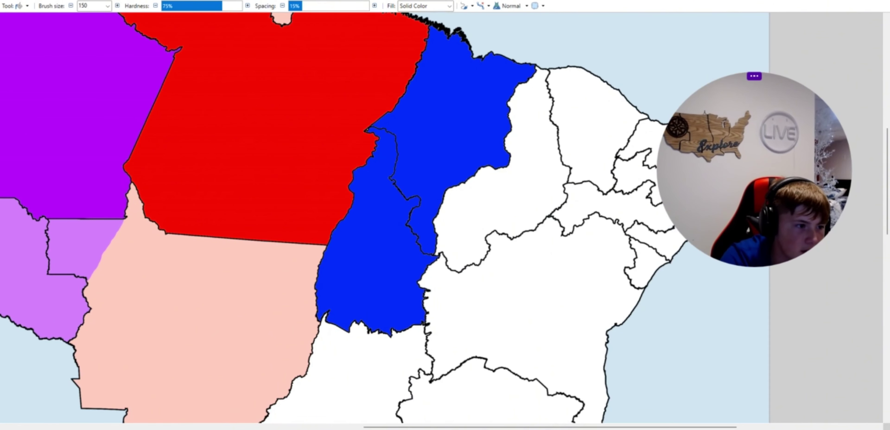
pyautogui.press('f')
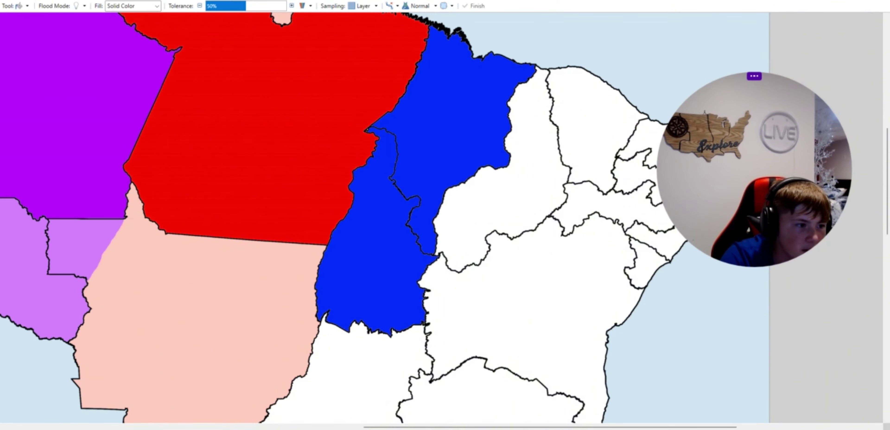
pyautogui.click(440, 166)
pyautogui.click(382, 258)
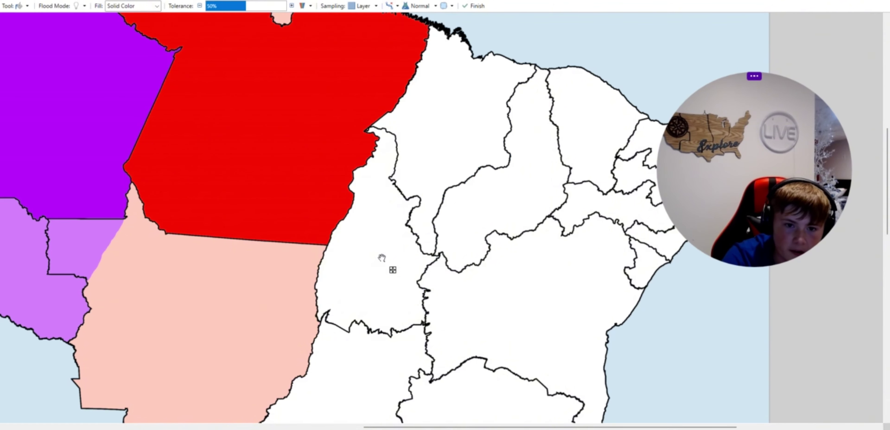
pyautogui.scroll(-3, 394, 239)
pyautogui.scroll(2, 325, 146)
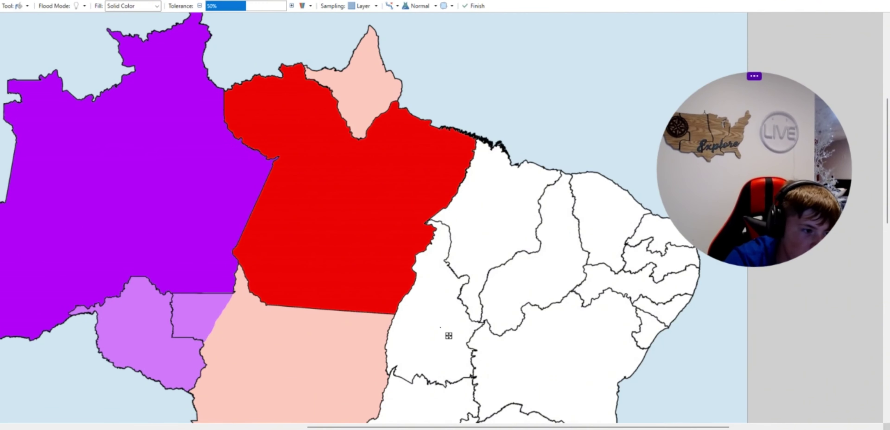
# Step: Switch to the Paintbrush and set its brush size to 4
pyautogui.press('b')
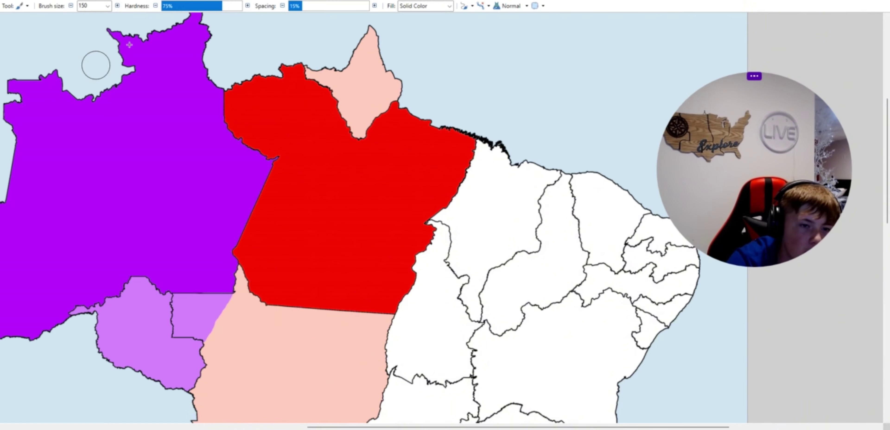
pyautogui.click(108, 5)
pyautogui.scroll(5, 83, 71)
pyautogui.scroll(2, 130, 167)
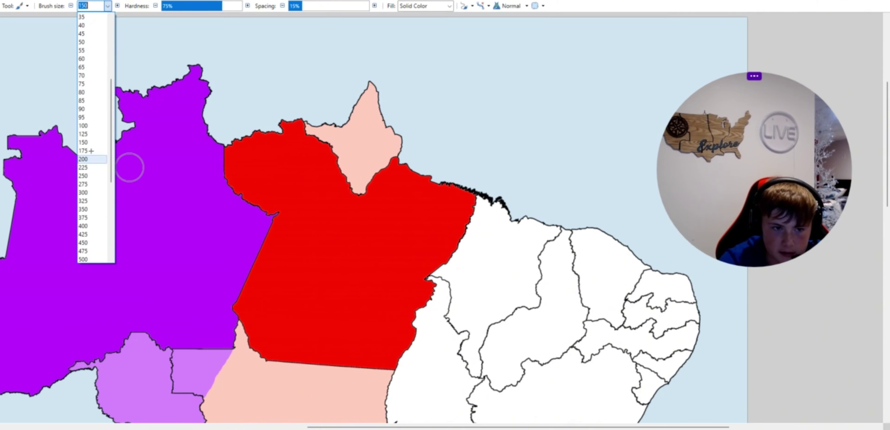
pyautogui.scroll(2, 83, 69)
pyautogui.scroll(3, 83, 55)
pyautogui.scroll(2, 87, 45)
pyautogui.click(86, 41)
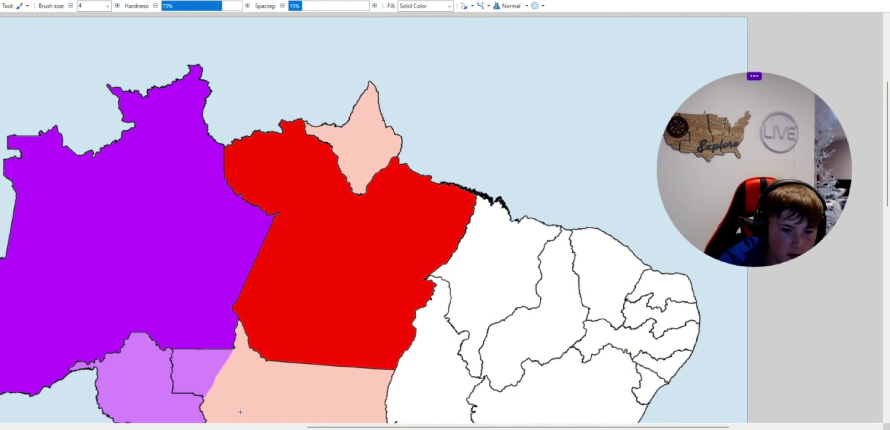
# Step: Trace a black border with brush size 7 along the diagonal edge between the light purple and light red areas
pyautogui.scroll(-3, 221, 358)
pyautogui.scroll(4, 276, 129)
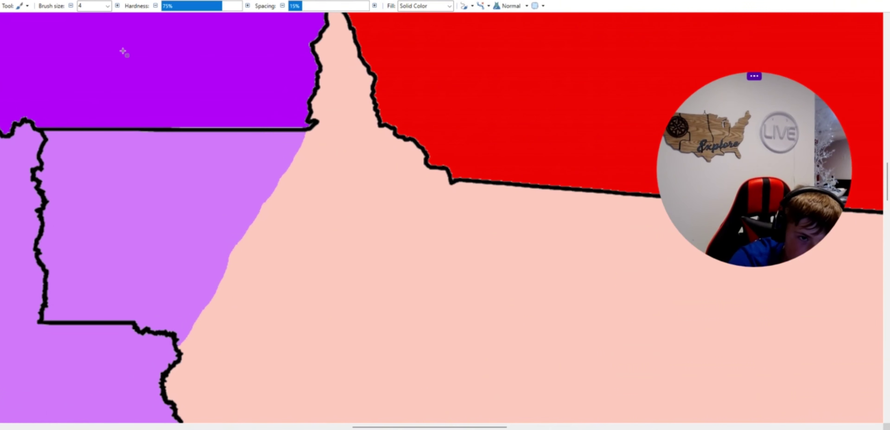
pyautogui.click(118, 6)
pyautogui.click(118, 6)
pyautogui.click(118, 6)
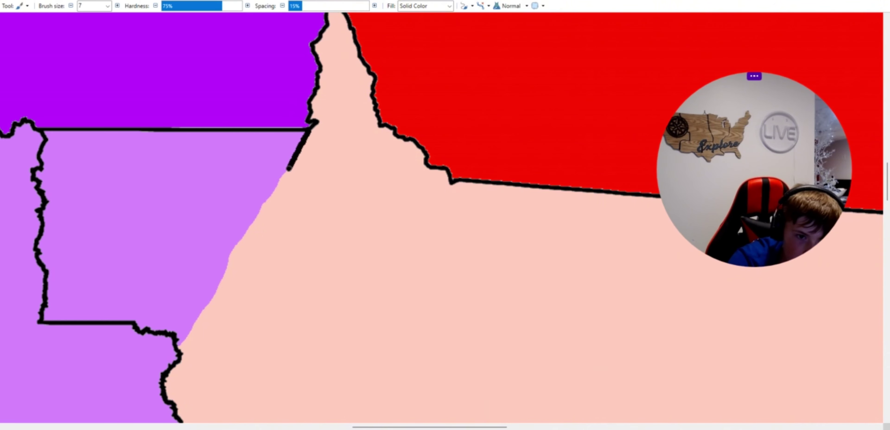
pyautogui.moveTo(247, 233); pyautogui.dragTo(229, 260)
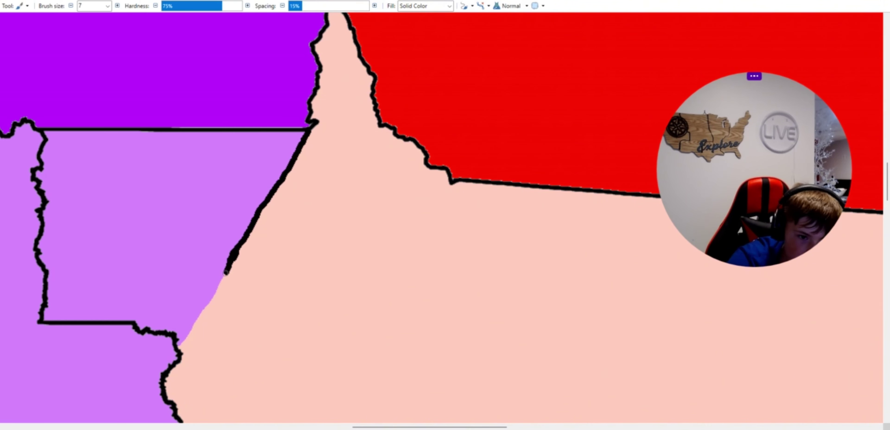
pyautogui.moveTo(217, 291); pyautogui.dragTo(200, 319)
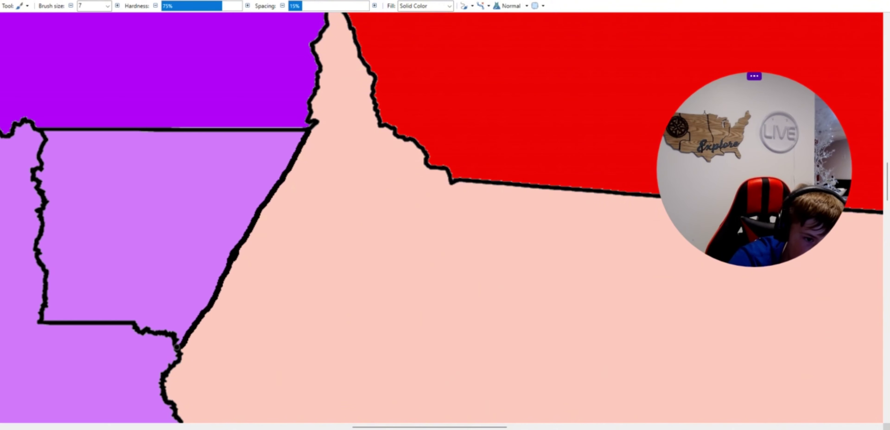
pyautogui.scroll(-5, 185, 280)
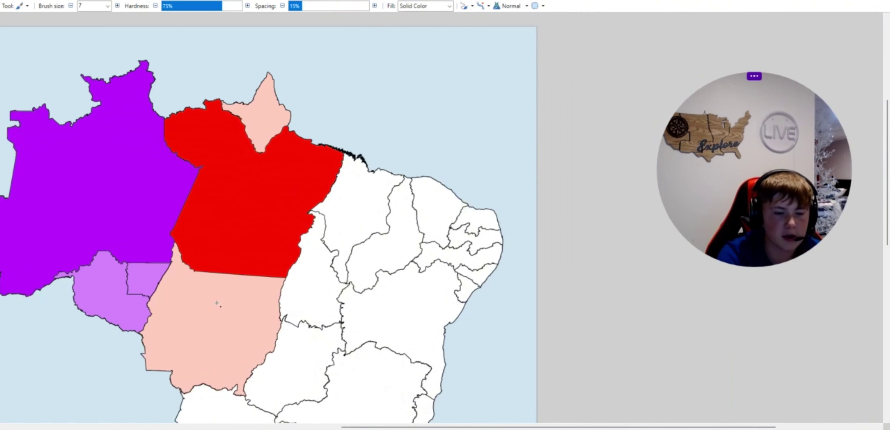
pyautogui.scroll(1, 217, 304)
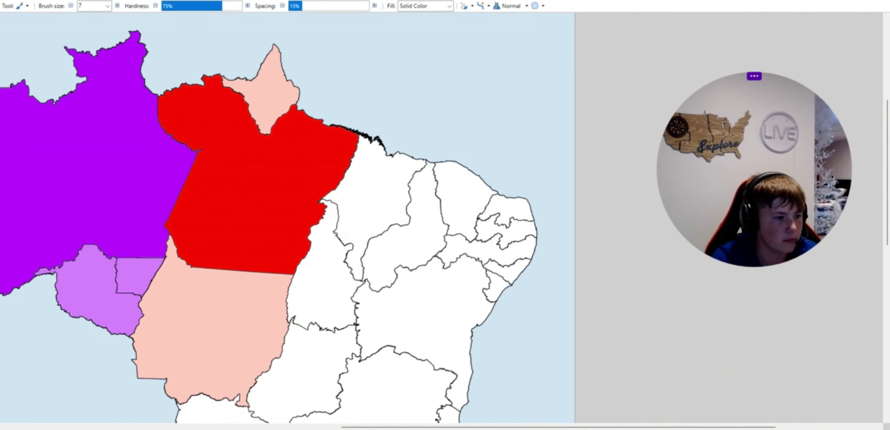
# Step: Fill the light red southern and northern states with solid red
pyautogui.press('f')
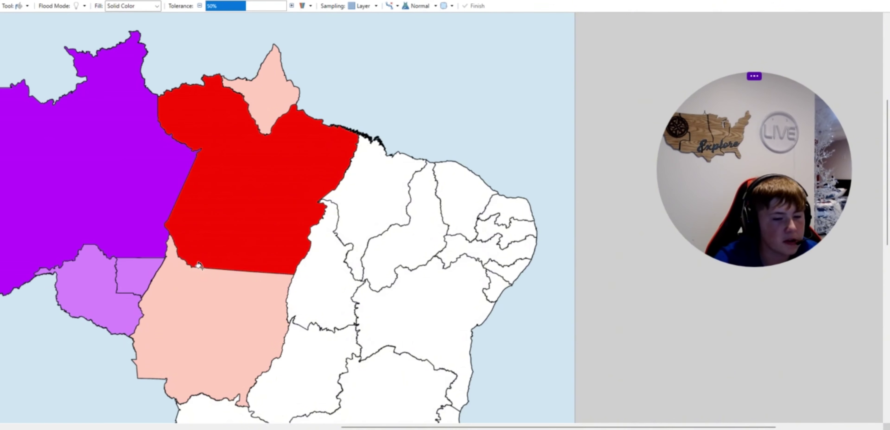
pyautogui.click(212, 313)
pyautogui.click(277, 101)
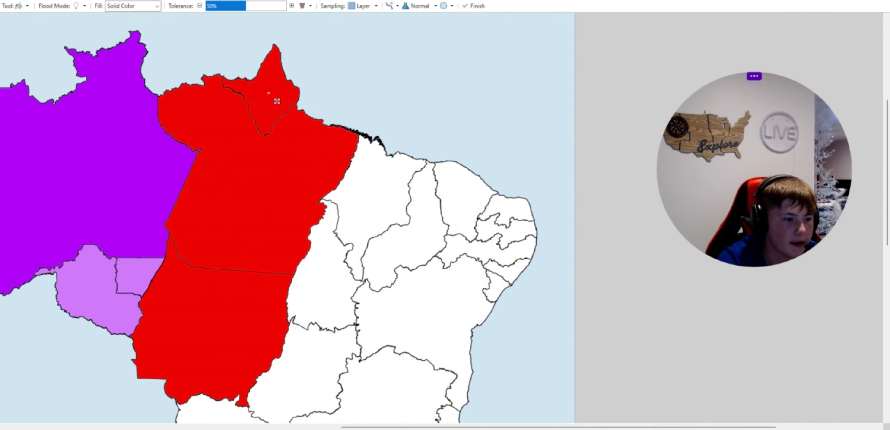
# Step: Fill the two light purple areas in the southwest with solid purple
pyautogui.press('b')
pyautogui.press('f')
pyautogui.click(145, 285)
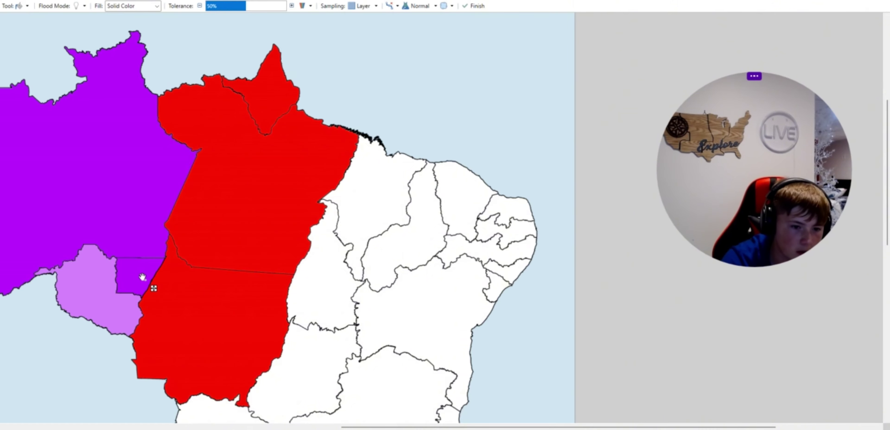
pyautogui.click(104, 293)
pyautogui.scroll(2, 118, 252)
pyautogui.scroll(-2, 190, 290)
pyautogui.scroll(3, 211, 308)
pyautogui.scroll(-1, 167, 228)
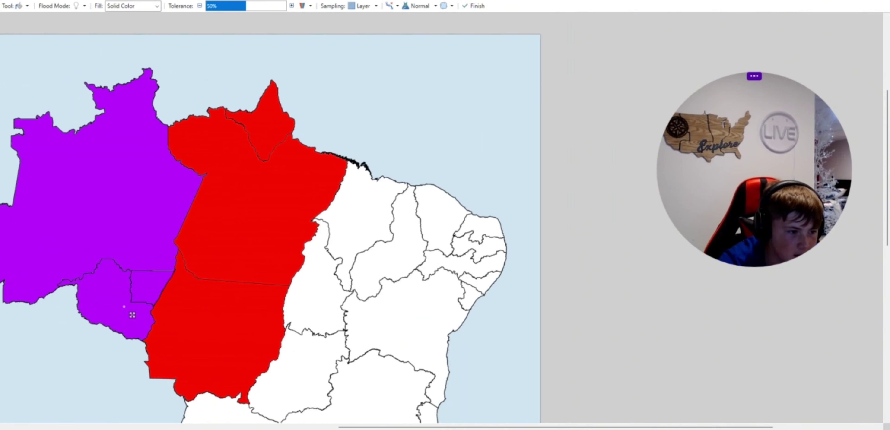
# Step: Paint over the internal borders in the southwest of the purple territory with solid purple at brush size 130
pyautogui.press('b')
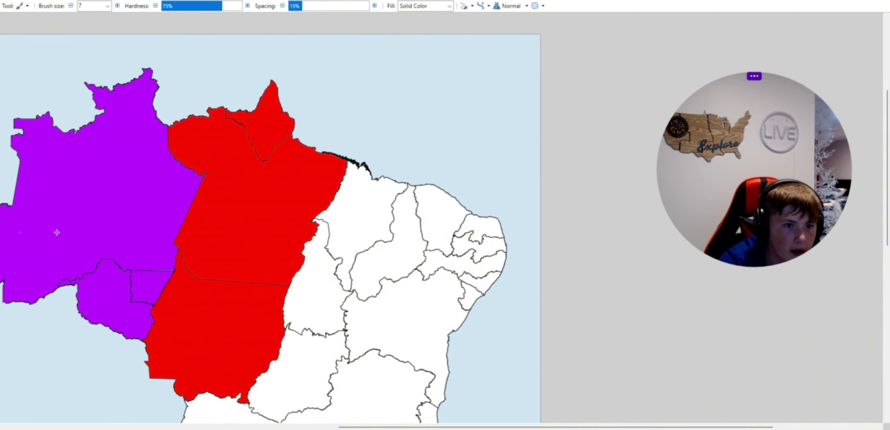
pyautogui.keyDown('ctrl'); pyautogui.click(120, 10); pyautogui.keyUp('ctrl')
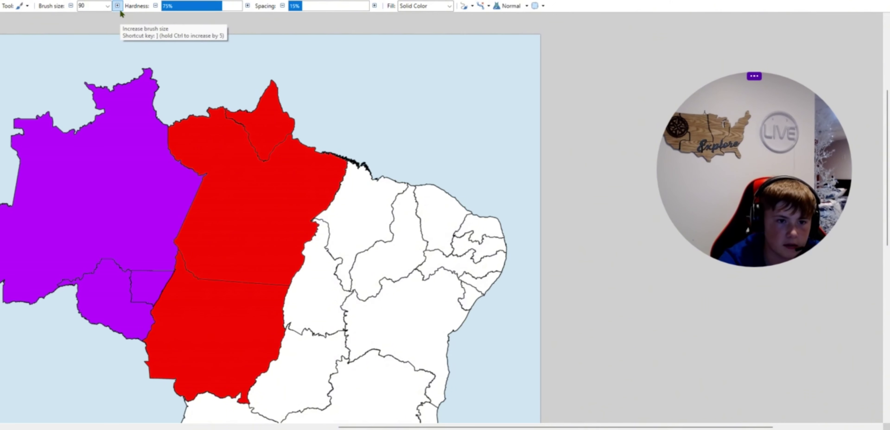
pyautogui.keyDown('ctrl'); pyautogui.click(118, 6); pyautogui.keyUp('ctrl')
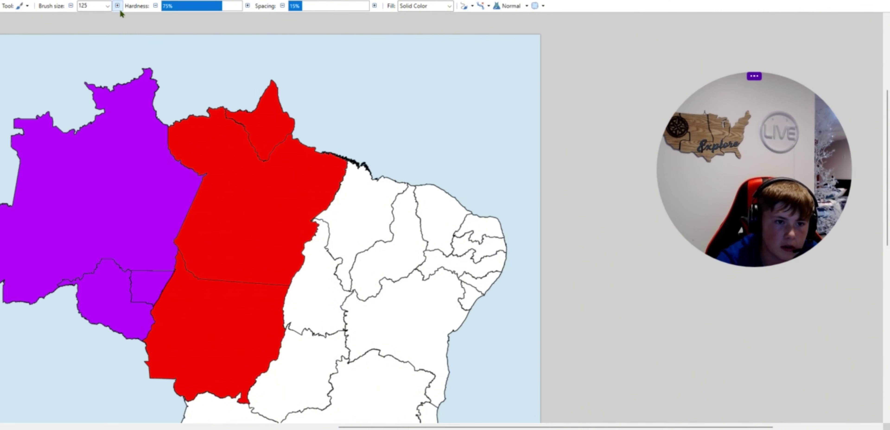
pyautogui.scroll(3, 79, 266)
pyautogui.moveTo(96, 269); pyautogui.dragTo(122, 257)
pyautogui.hotkey('ctrl', 'z')
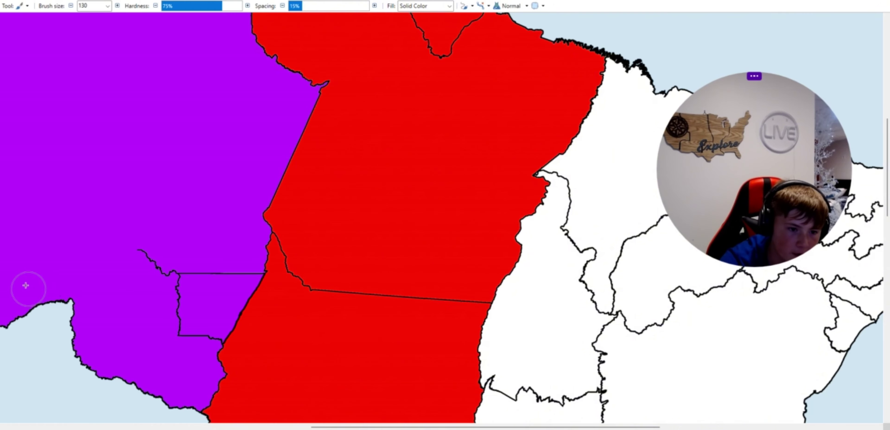
pyautogui.moveTo(106, 252); pyautogui.dragTo(180, 265)
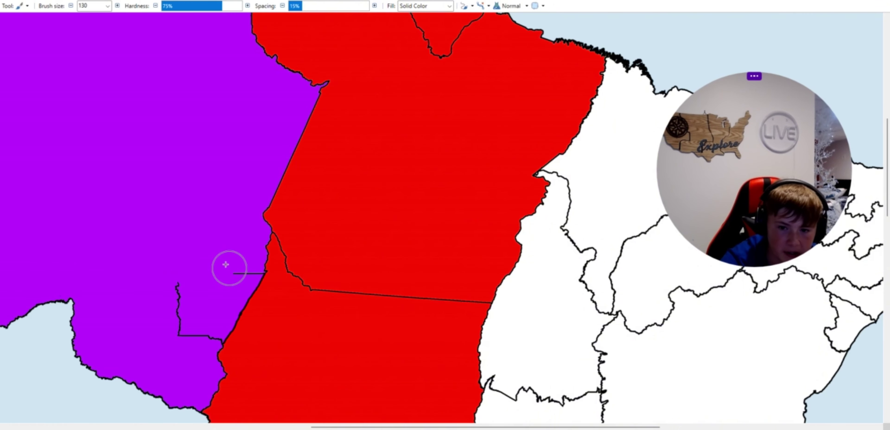
pyautogui.scroll(1, 229, 266)
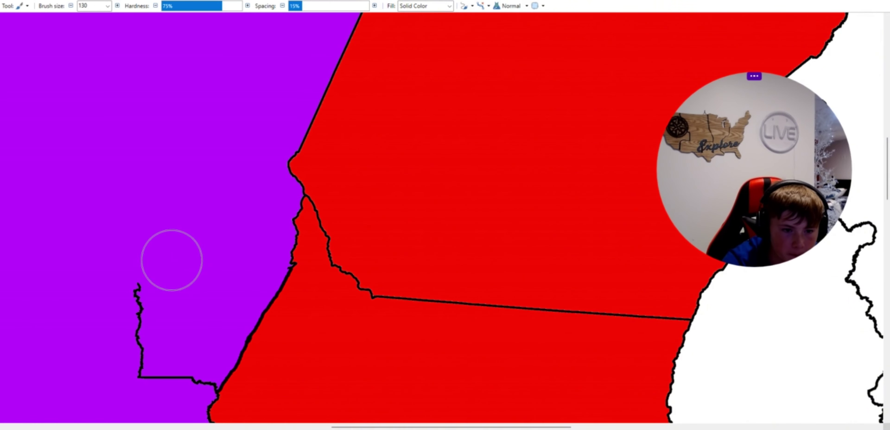
pyautogui.moveTo(138, 286)
pyautogui.mouseDown()
pyautogui.moveTo(139, 347)
pyautogui.moveTo(184, 363)
pyautogui.moveTo(179, 343)
pyautogui.mouseUp()
pyautogui.scroll(-3, 179, 343)
pyautogui.scroll(-4, 162, 276)
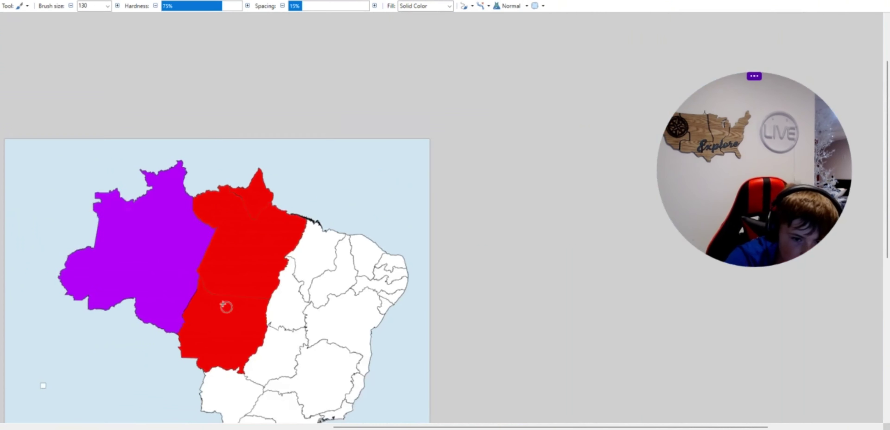
pyautogui.scroll(6, 310, 296)
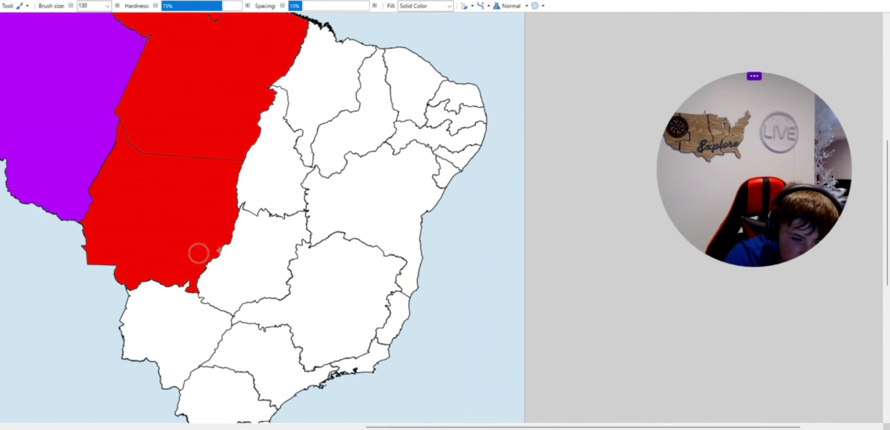
pyautogui.press('f')
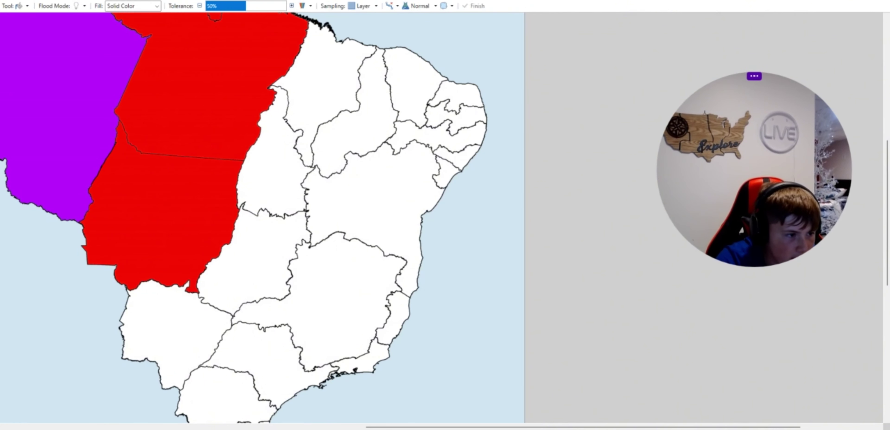
pyautogui.click(176, 161)
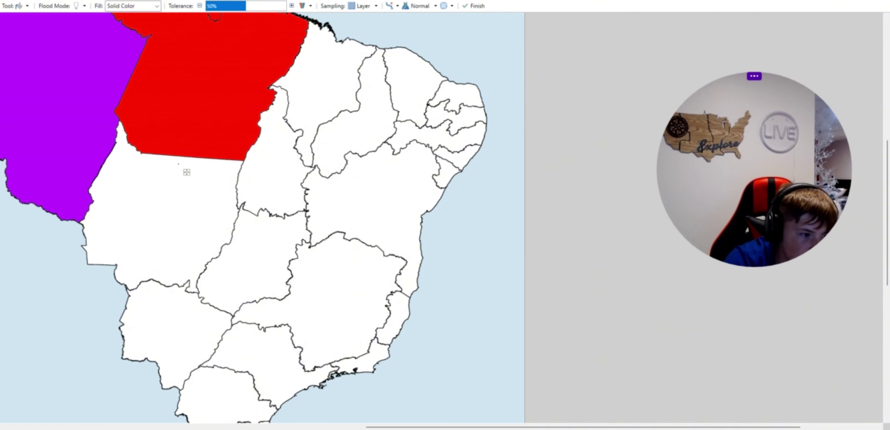
pyautogui.press('b')
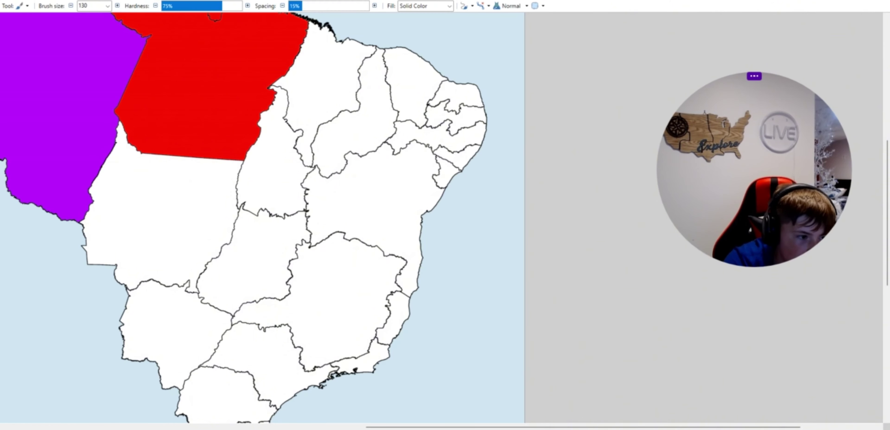
pyautogui.press('f')
pyautogui.click(173, 232)
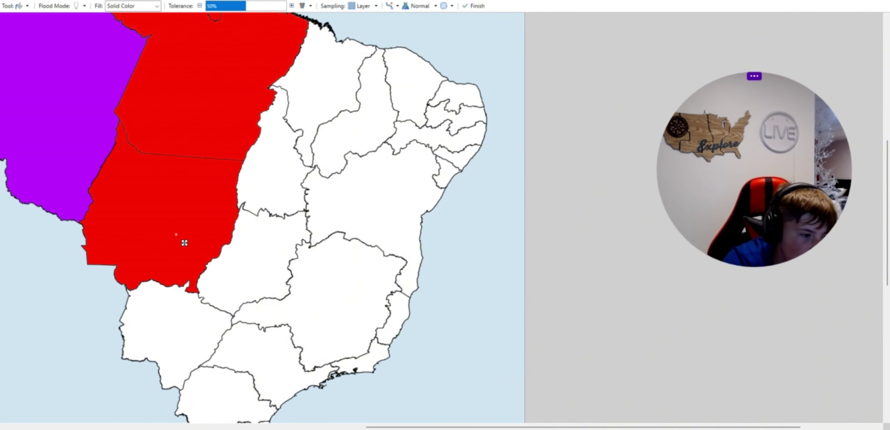
# Step: Paint over the internal borders in the south and north of the red territory with solid red at brush size 130
pyautogui.press('b')
pyautogui.scroll(2, 123, 158)
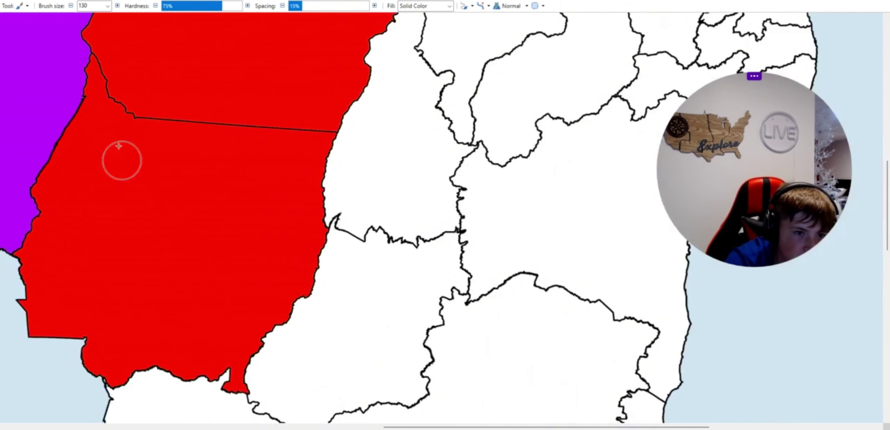
pyautogui.scroll(-4, 145, 249)
pyautogui.scroll(6, 156, 299)
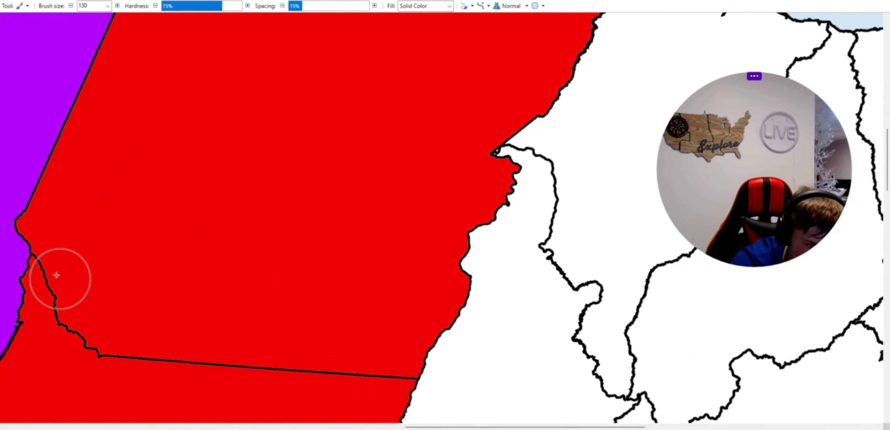
pyautogui.moveTo(56, 276)
pyautogui.mouseDown()
pyautogui.moveTo(60, 265)
pyautogui.moveTo(66, 304)
pyautogui.moveTo(211, 372)
pyautogui.moveTo(326, 371)
pyautogui.mouseUp()
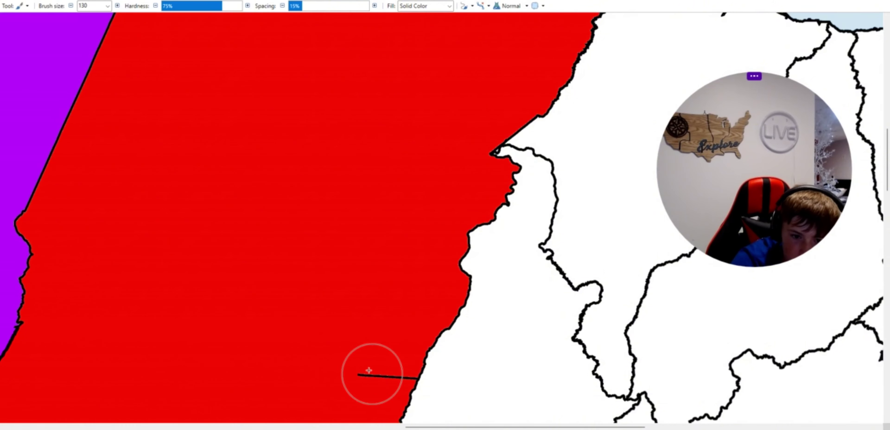
pyautogui.click(384, 367)
pyautogui.scroll(-6, 344, 370)
pyautogui.scroll(6, 346, 249)
pyautogui.moveTo(329, 356)
pyautogui.mouseDown()
pyautogui.moveTo(386, 314)
pyautogui.moveTo(396, 286)
pyautogui.moveTo(411, 289)
pyautogui.moveTo(321, 298)
pyautogui.moveTo(243, 247)
pyautogui.moveTo(247, 241)
pyautogui.mouseUp()
pyautogui.scroll(-6, 247, 240)
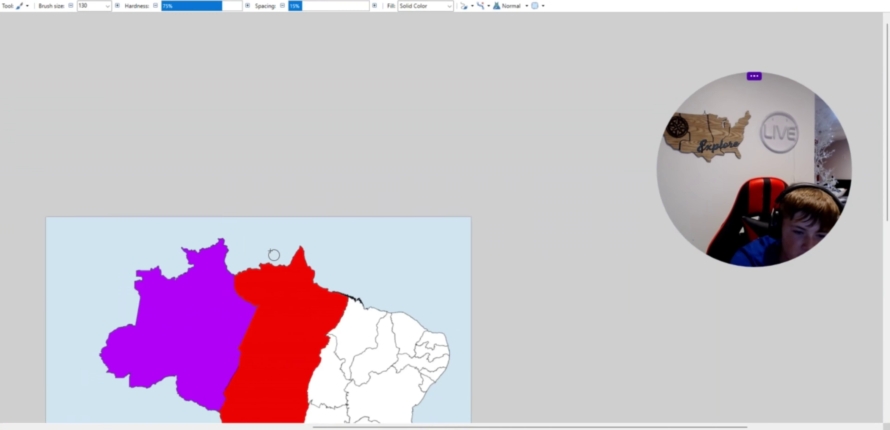
# Step: Fill the merged red and purple territories with white
pyautogui.scroll(1, 273, 241)
pyautogui.scroll(1, 243, 358)
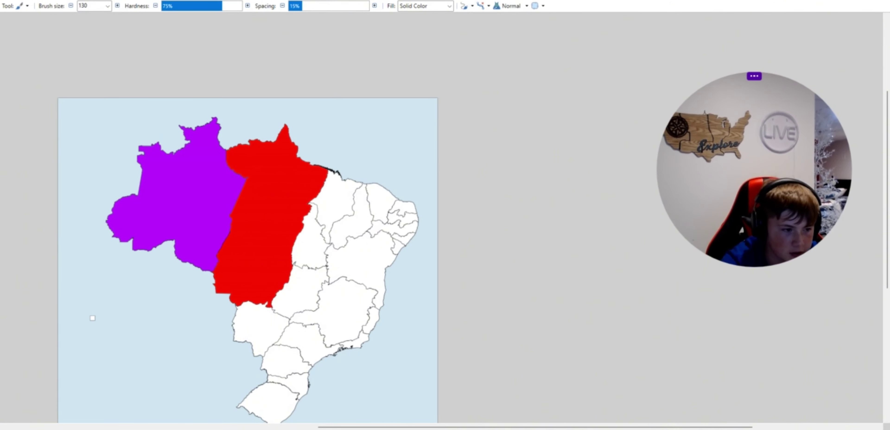
pyautogui.press('f')
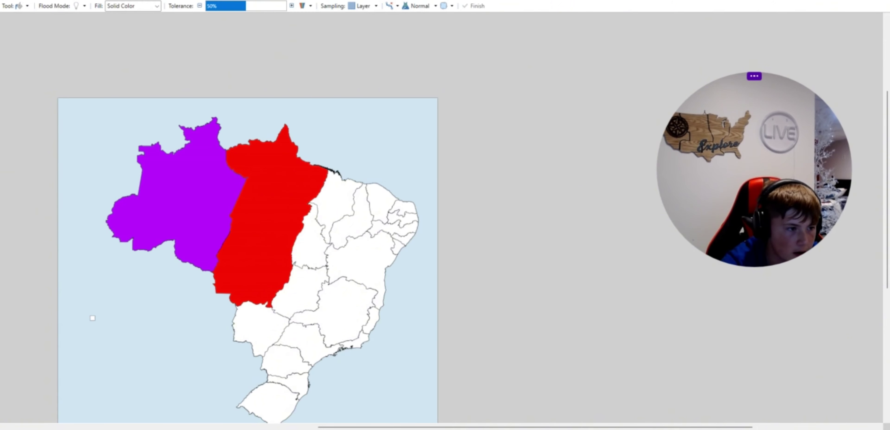
pyautogui.click(247, 246)
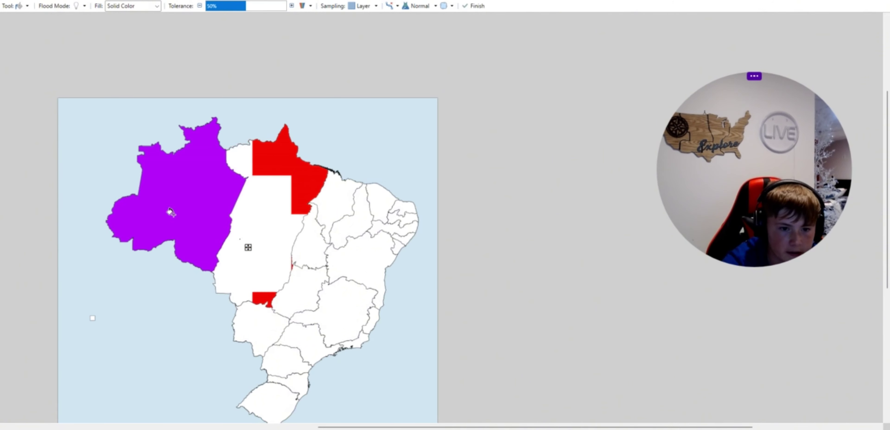
pyautogui.click(164, 219)
pyautogui.press('p')
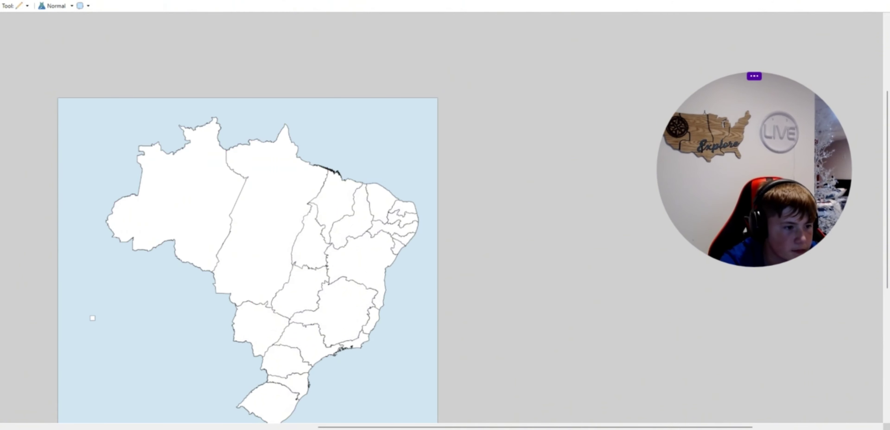
# Step: Fill the central inland state, just east of the large merged territory's southern part, with solid red
pyautogui.press('f')
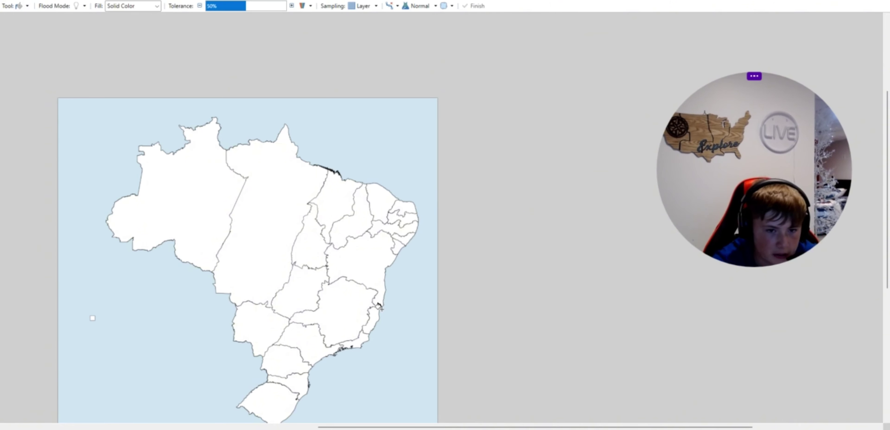
pyautogui.scroll(-3, 378, 248)
pyautogui.scroll(3, 341, 240)
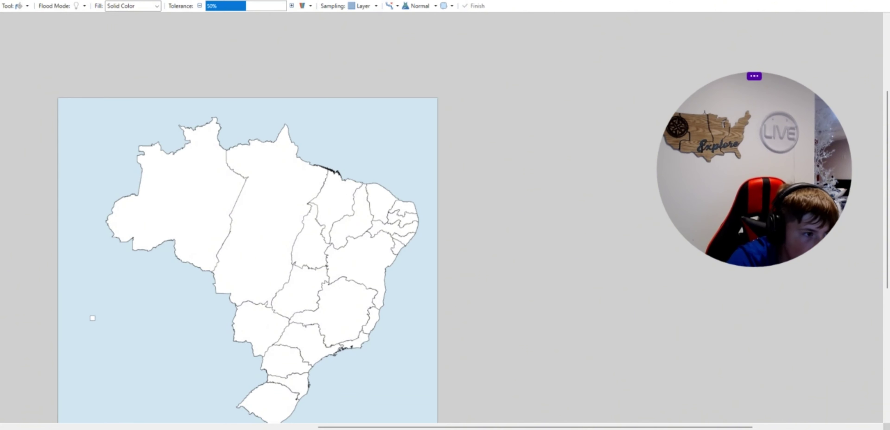
pyautogui.click(314, 298)
pyautogui.scroll(2, 347, 370)
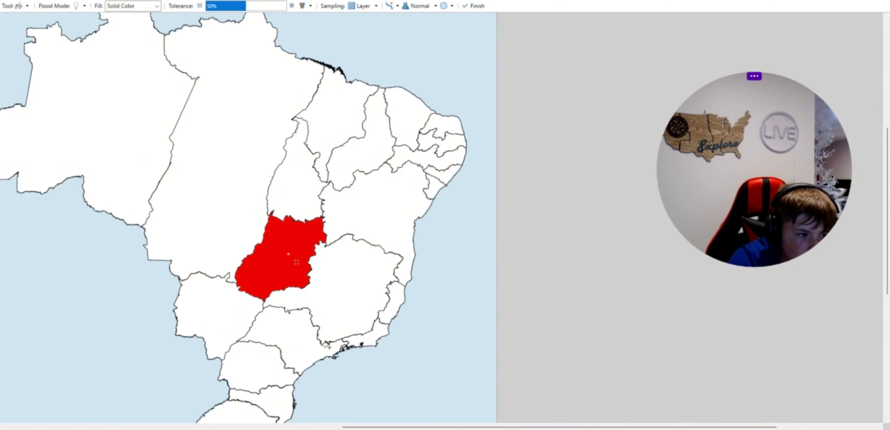
pyautogui.press('Return')
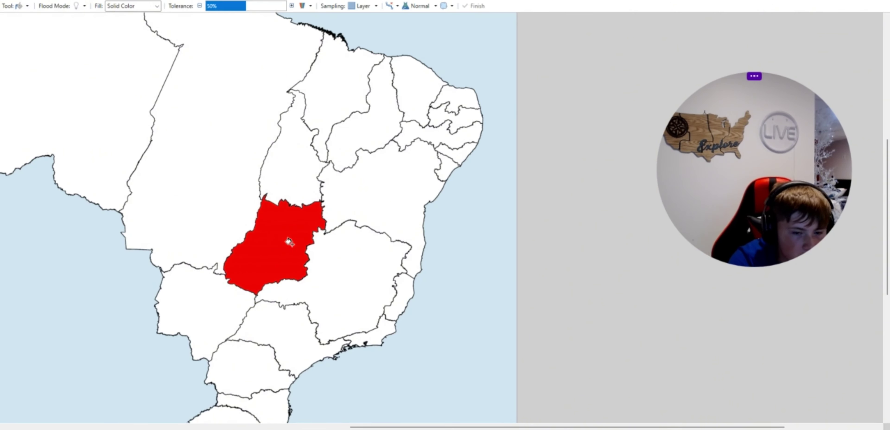
# Step: Fill the four larger states bordering or just south of the red central state with solid blue
pyautogui.scroll(-3, 348, 377)
pyautogui.scroll(3, 341, 373)
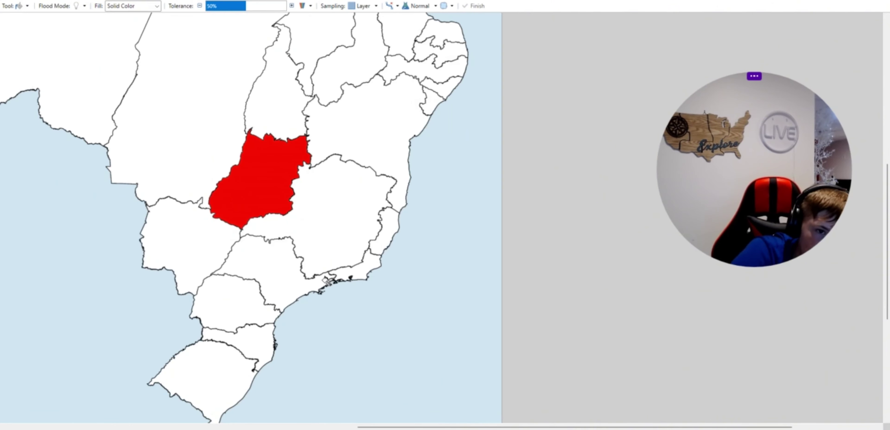
pyautogui.scroll(-3, 298, 202)
pyautogui.scroll(3, 301, 242)
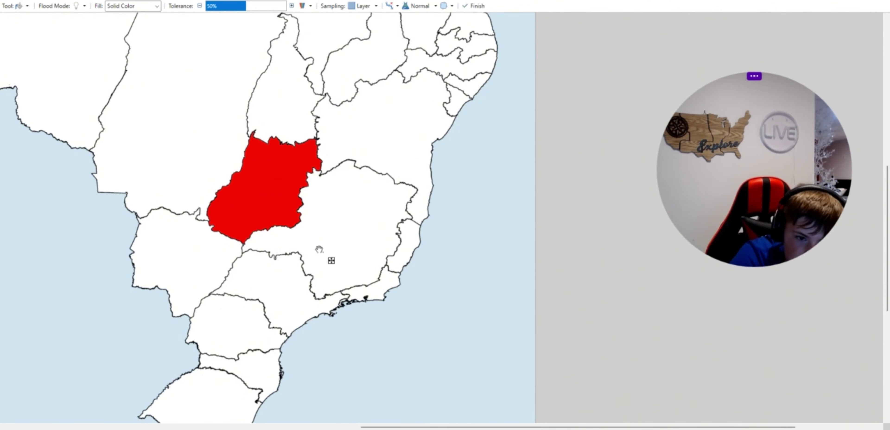
pyautogui.click(283, 302)
pyautogui.click(207, 265)
pyautogui.click(243, 342)
pyautogui.scroll(-1, 283, 343)
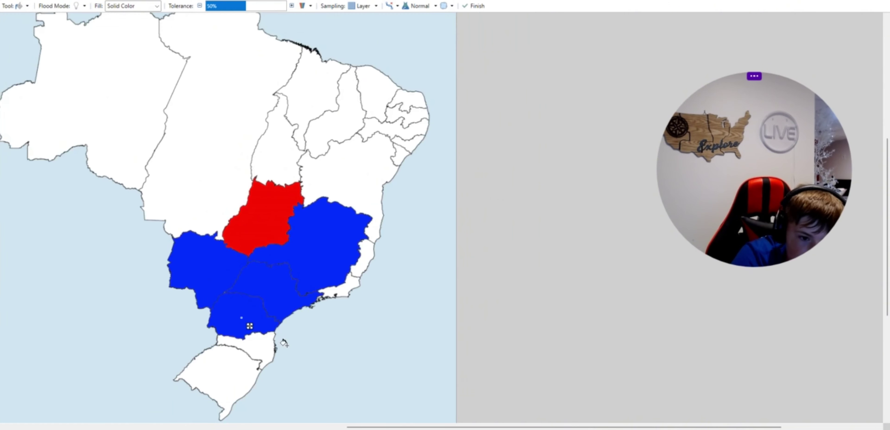
# Step: Fill the two small southeastern coastal states with blue and the large blue state east of the red one with red
pyautogui.scroll(1, 332, 309)
pyautogui.click(340, 271)
pyautogui.click(379, 223)
pyautogui.scroll(1, 301, 292)
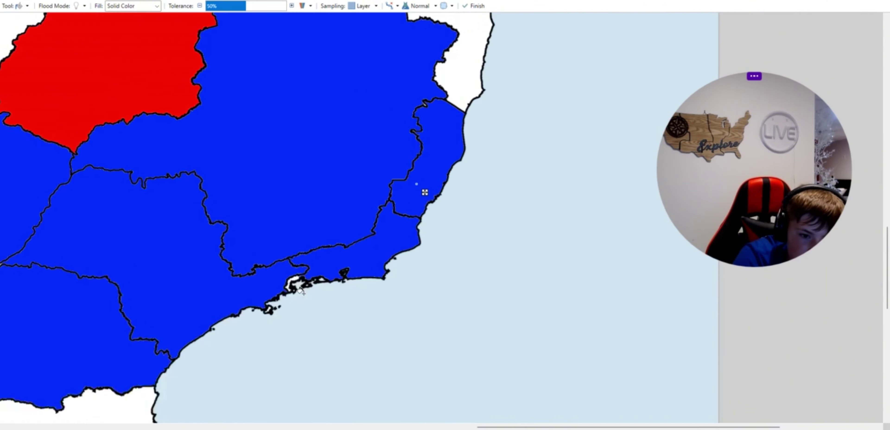
pyautogui.scroll(2, 301, 292)
pyautogui.scroll(-5, 318, 271)
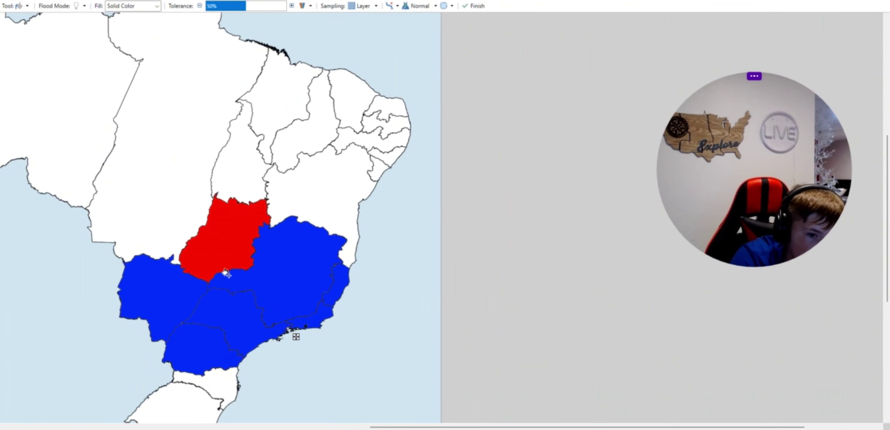
pyautogui.click(265, 266)
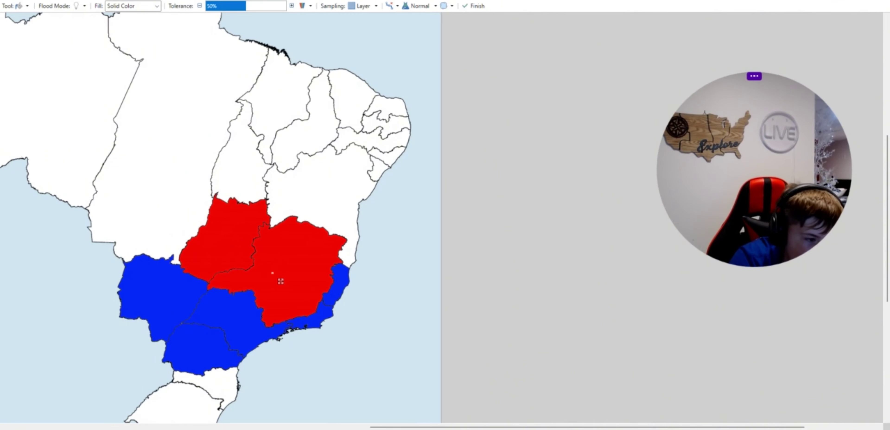
# Step: Recolor the remaining blue states to light red with the Recolor tool at brush size 200
pyautogui.press('r')
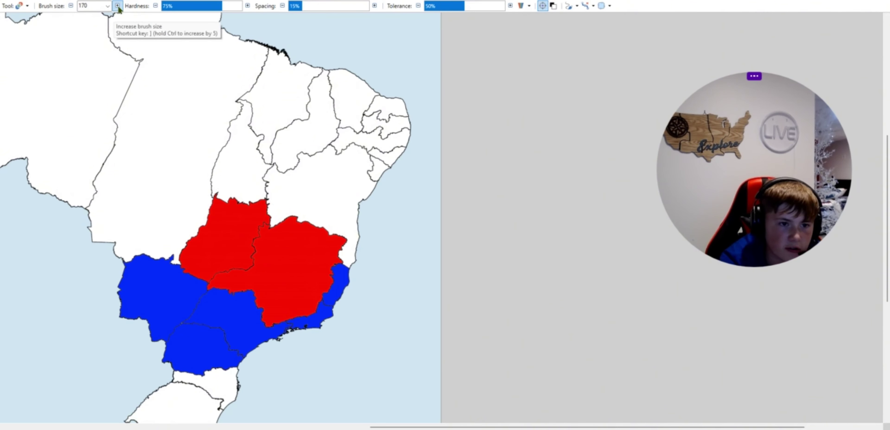
pyautogui.scroll(3, 136, 292)
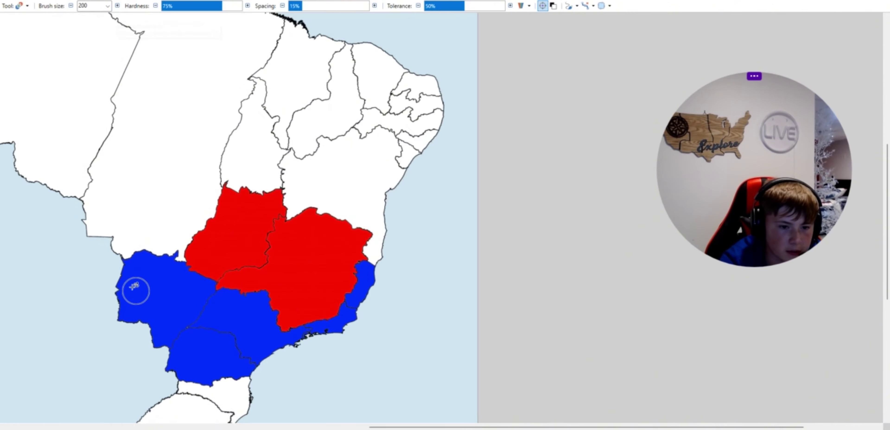
pyautogui.moveTo(193, 254)
pyautogui.mouseDown()
pyautogui.moveTo(252, 267)
pyautogui.moveTo(195, 239)
pyautogui.moveTo(124, 235)
pyautogui.moveTo(109, 332)
pyautogui.moveTo(162, 257)
pyautogui.moveTo(133, 266)
pyautogui.moveTo(377, 321)
pyautogui.moveTo(401, 352)
pyautogui.moveTo(437, 370)
pyautogui.moveTo(498, 342)
pyautogui.moveTo(522, 317)
pyautogui.moveTo(540, 248)
pyautogui.mouseUp()
pyautogui.scroll(-2, 354, 234)
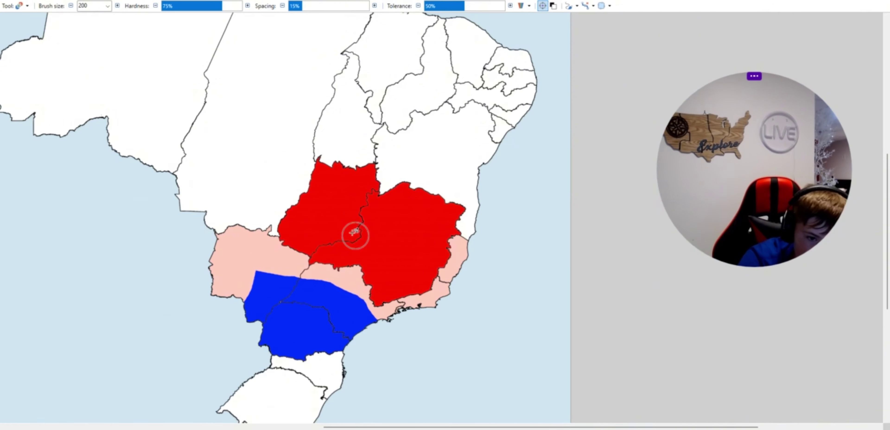
pyautogui.scroll(2, 290, 305)
pyautogui.moveTo(181, 193)
pyautogui.mouseDown()
pyautogui.moveTo(143, 198)
pyautogui.moveTo(239, 199)
pyautogui.moveTo(414, 301)
pyautogui.moveTo(199, 208)
pyautogui.moveTo(370, 310)
pyautogui.moveTo(298, 264)
pyautogui.moveTo(321, 293)
pyautogui.moveTo(308, 338)
pyautogui.mouseUp()
pyautogui.scroll(-2, 159, 328)
pyautogui.scroll(2, 291, 235)
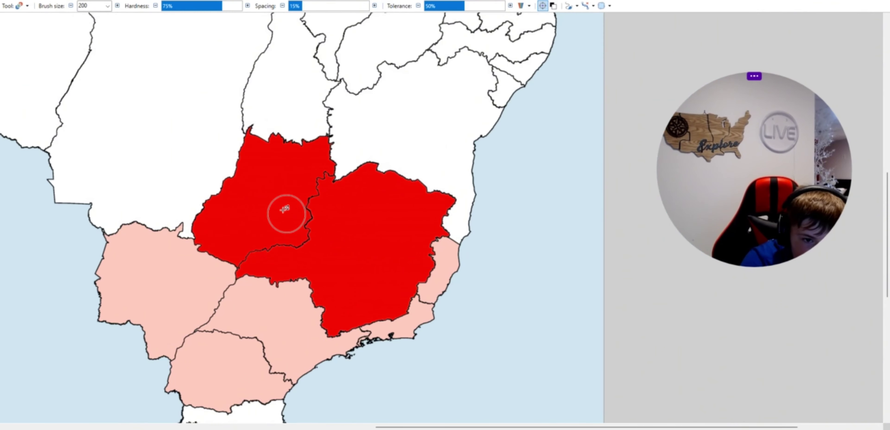
pyautogui.press('f')
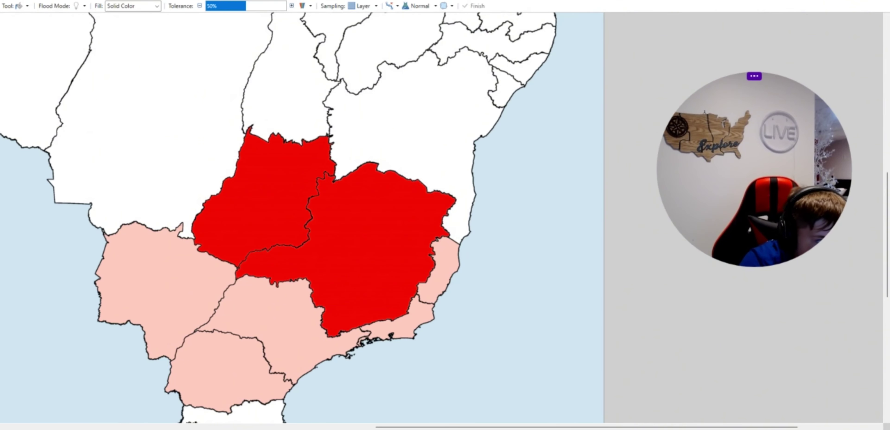
# Step: Fill the five light red states south and east of the two solid red ones with solid red
pyautogui.click(163, 250)
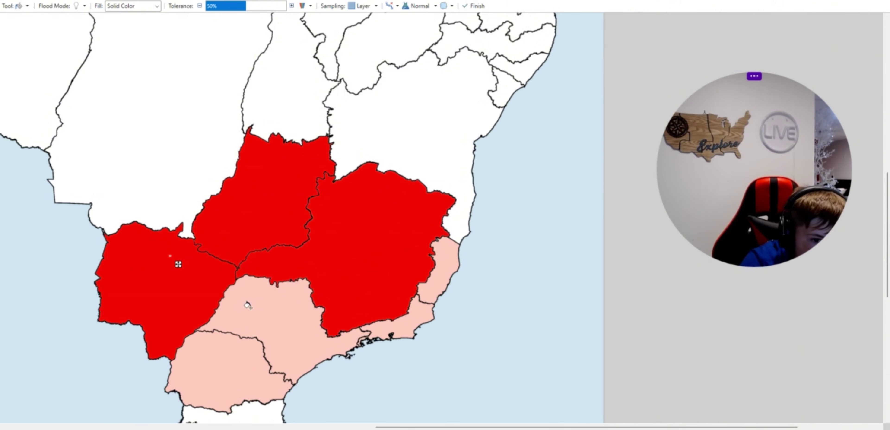
pyautogui.click(225, 311)
pyautogui.click(233, 378)
pyautogui.click(394, 329)
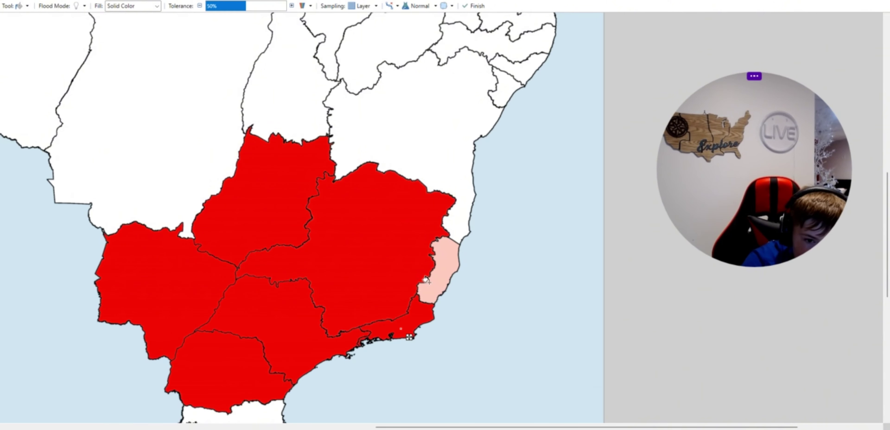
pyautogui.click(442, 278)
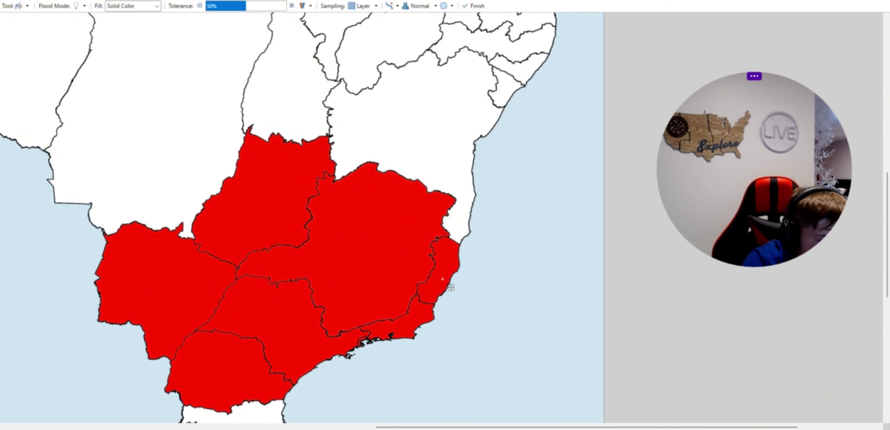
# Step: Paint over all internal black borders of the red territory in red with the brush at size 200
pyautogui.press('b')
pyautogui.scroll(2, 290, 311)
pyautogui.moveTo(205, 238)
pyautogui.mouseDown()
pyautogui.moveTo(279, 264)
pyautogui.moveTo(246, 214)
pyautogui.moveTo(324, 175)
pyautogui.moveTo(322, 86)
pyautogui.moveTo(342, 95)
pyautogui.moveTo(342, 75)
pyautogui.mouseUp()
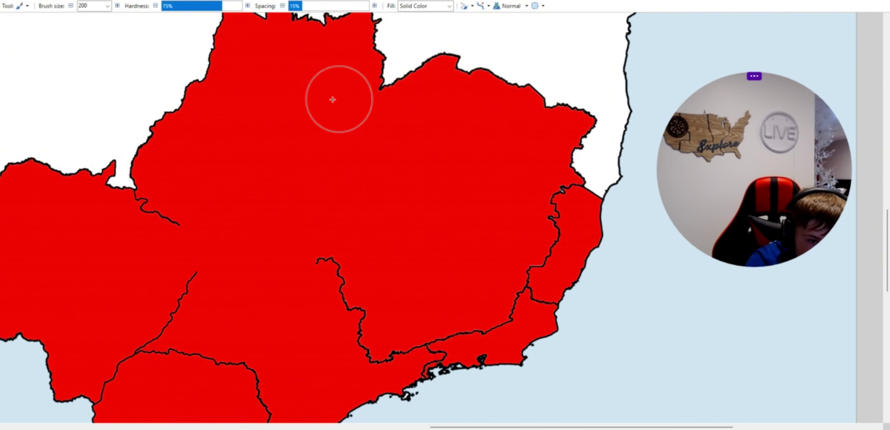
pyautogui.moveTo(187, 235)
pyautogui.mouseDown()
pyautogui.moveTo(133, 223)
pyautogui.moveTo(201, 308)
pyautogui.moveTo(121, 383)
pyautogui.moveTo(245, 360)
pyautogui.moveTo(326, 272)
pyautogui.moveTo(347, 324)
pyautogui.moveTo(382, 325)
pyautogui.moveTo(370, 334)
pyautogui.moveTo(425, 323)
pyautogui.moveTo(432, 332)
pyautogui.moveTo(406, 333)
pyautogui.moveTo(399, 348)
pyautogui.moveTo(473, 317)
pyautogui.moveTo(509, 288)
pyautogui.moveTo(522, 292)
pyautogui.moveTo(539, 269)
pyautogui.moveTo(534, 209)
pyautogui.moveTo(549, 199)
pyautogui.mouseUp()
pyautogui.scroll(-3, 414, 256)
pyautogui.scroll(-2, 397, 237)
pyautogui.scroll(5, 287, 246)
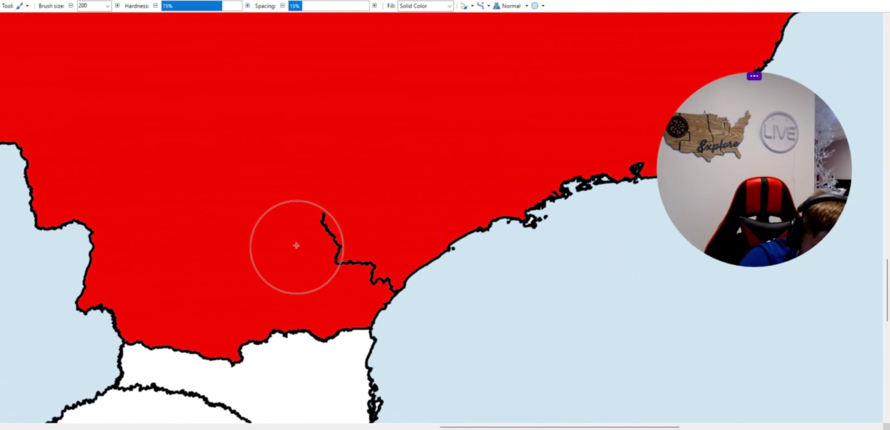
pyautogui.moveTo(322, 239)
pyautogui.mouseDown()
pyautogui.moveTo(348, 259)
pyautogui.moveTo(352, 252)
pyautogui.mouseUp()
pyautogui.scroll(-5, 352, 253)
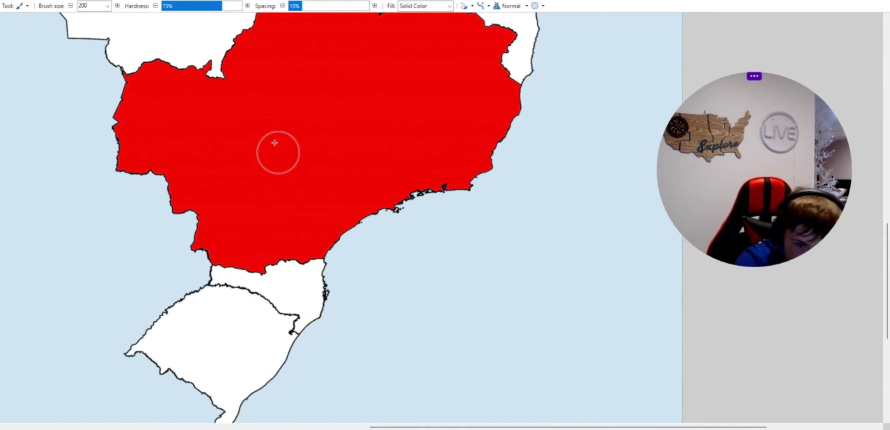
pyautogui.scroll(2, 305, 188)
pyautogui.moveTo(189, 234); pyautogui.dragTo(221, 247)
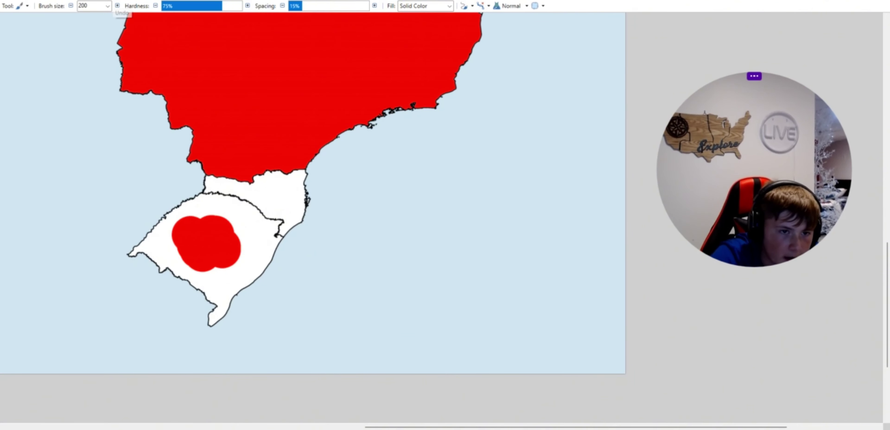
pyautogui.hotkey('ctrl', 'z')
pyautogui.scroll(2, 187, 270)
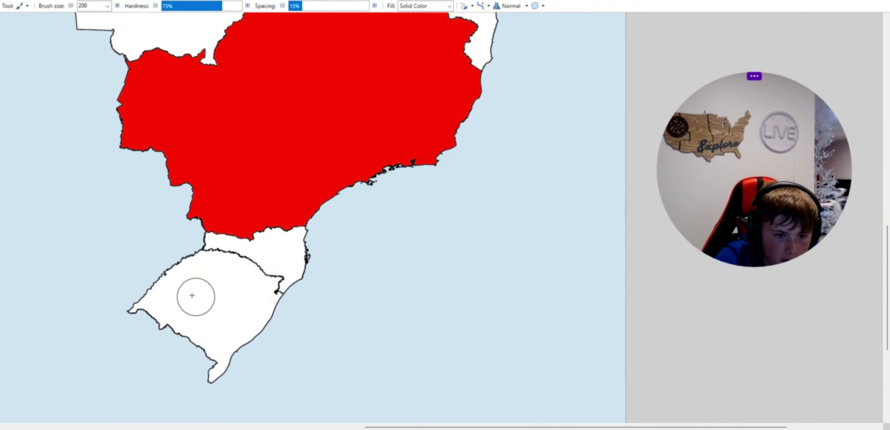
pyautogui.scroll(1, 229, 378)
pyautogui.scroll(-1, 173, 265)
pyautogui.scroll(2, 179, 293)
pyautogui.scroll(-4, 189, 324)
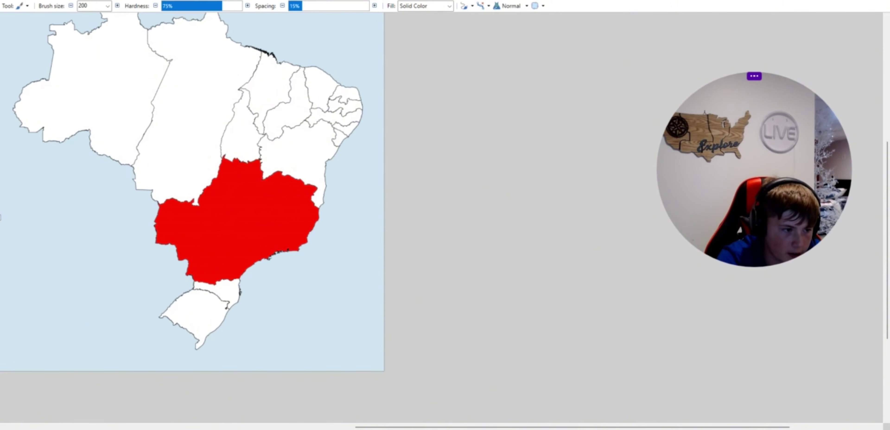
# Step: Sample the ocean's light blue and fill the southernmost state with it
pyautogui.press('f')
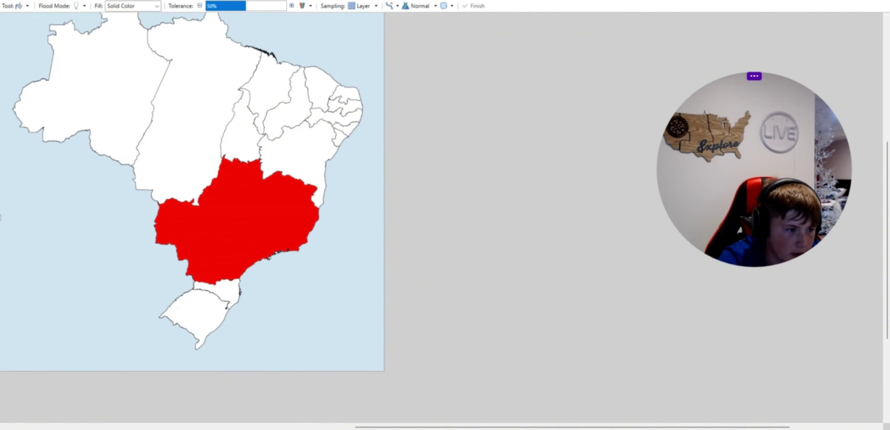
pyautogui.press('k')
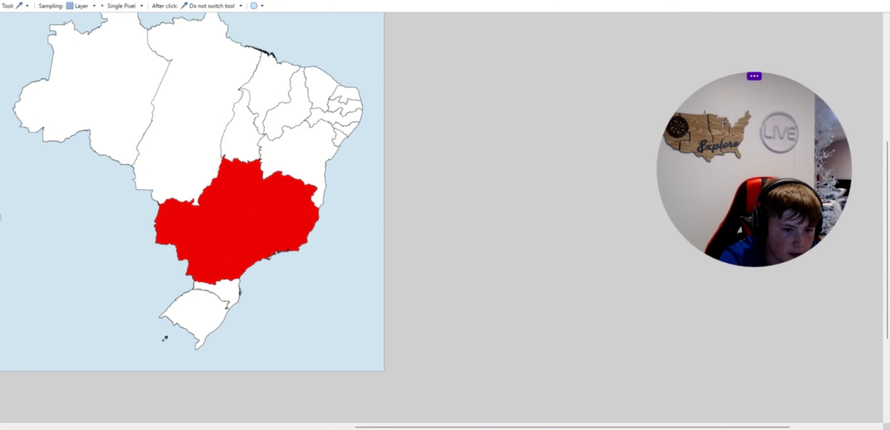
pyautogui.press('f')
pyautogui.click(204, 317)
pyautogui.scroll(3, 157, 337)
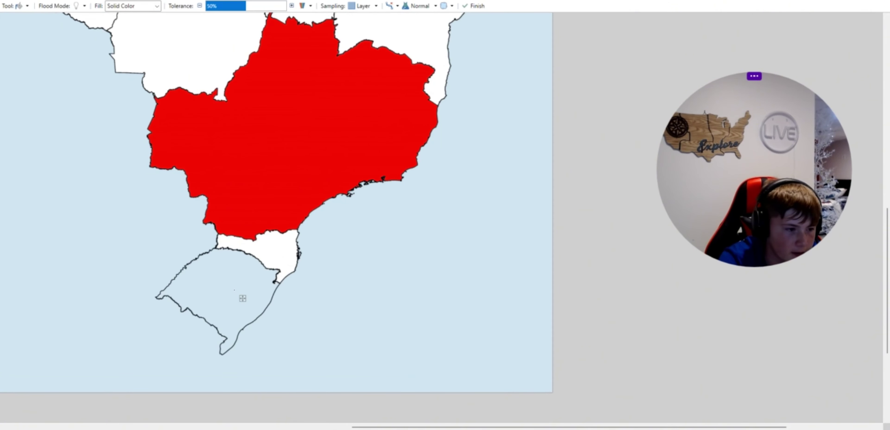
# Step: Paint over the southernmost state's coast and western outline in ocean blue, keeping its northern neighbour's border
pyautogui.press('b')
pyautogui.scroll(2, 210, 344)
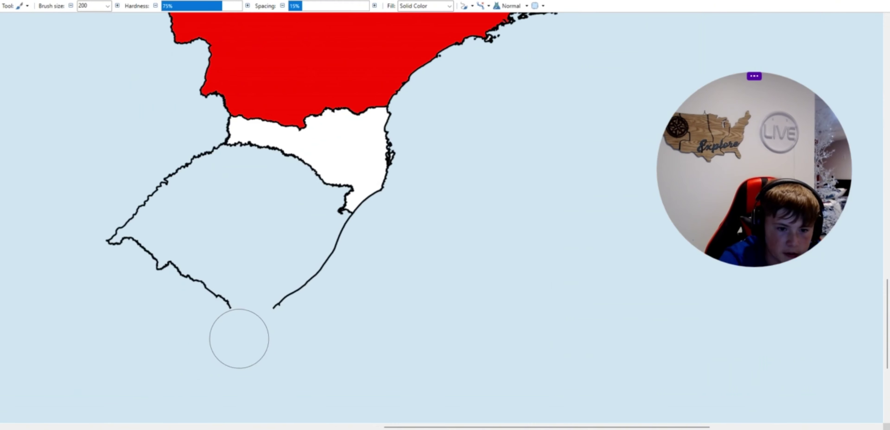
pyautogui.moveTo(270, 311); pyautogui.dragTo(343, 238)
pyautogui.moveTo(219, 306)
pyautogui.mouseDown()
pyautogui.moveTo(130, 227)
pyautogui.moveTo(204, 164)
pyautogui.moveTo(195, 167)
pyautogui.mouseUp()
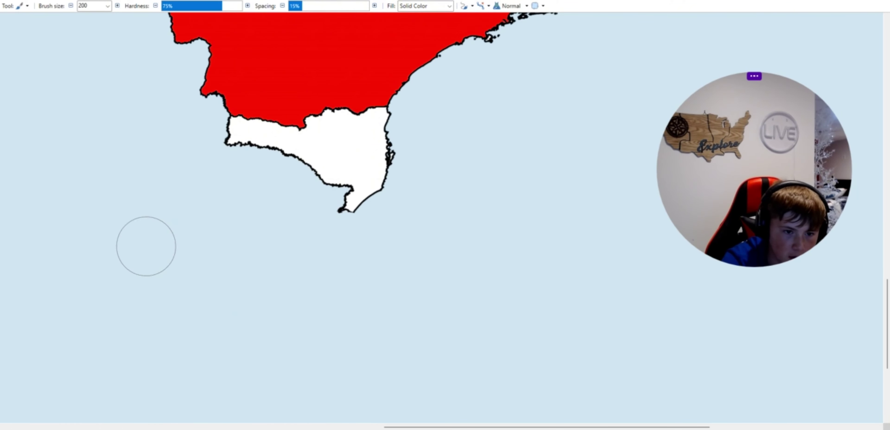
# Step: Fill the small white state at the red territory's southern tip with red and paint over their shared border
pyautogui.scroll(-2, 276, 306)
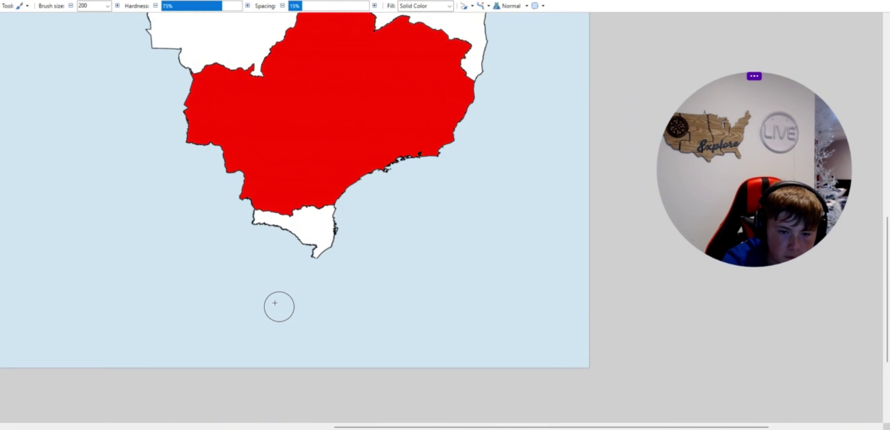
pyautogui.scroll(-3, 279, 307)
pyautogui.scroll(2, 294, 308)
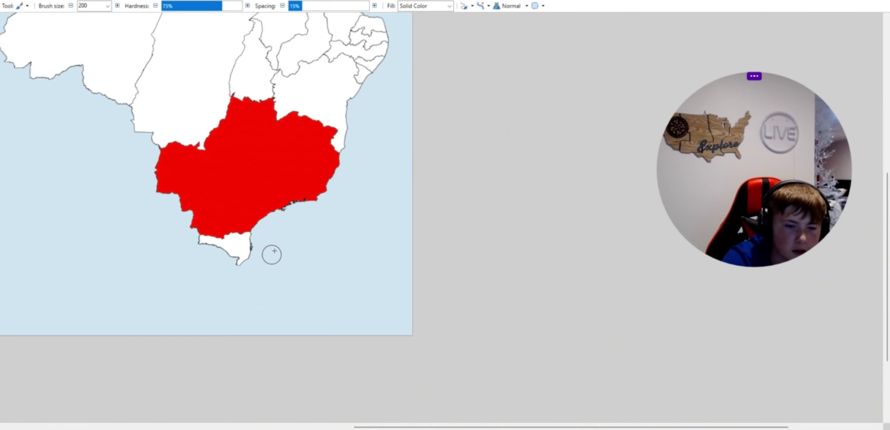
pyautogui.scroll(1, 272, 255)
pyautogui.press('f')
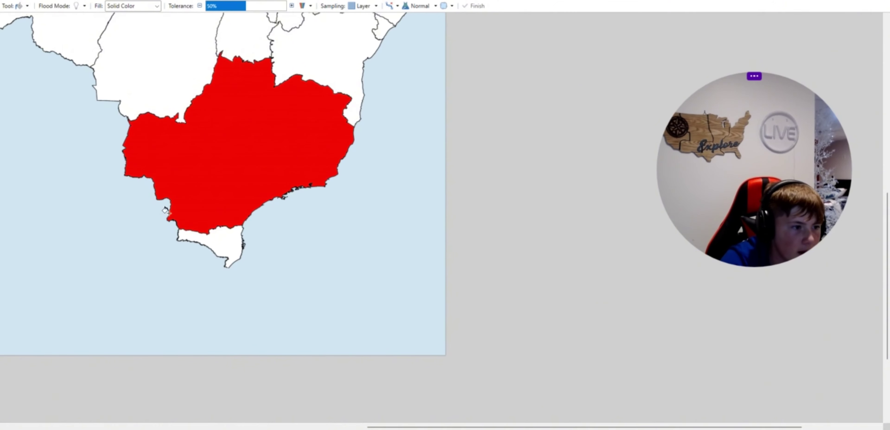
pyautogui.click(235, 235)
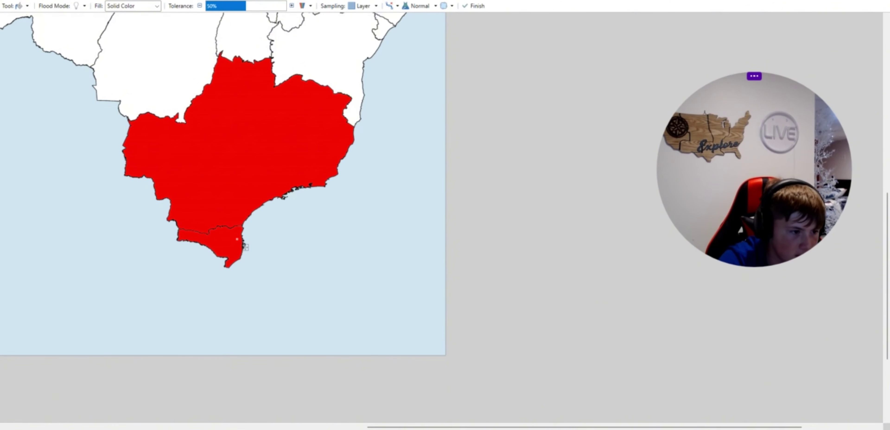
pyautogui.press('b')
pyautogui.scroll(5, 239, 207)
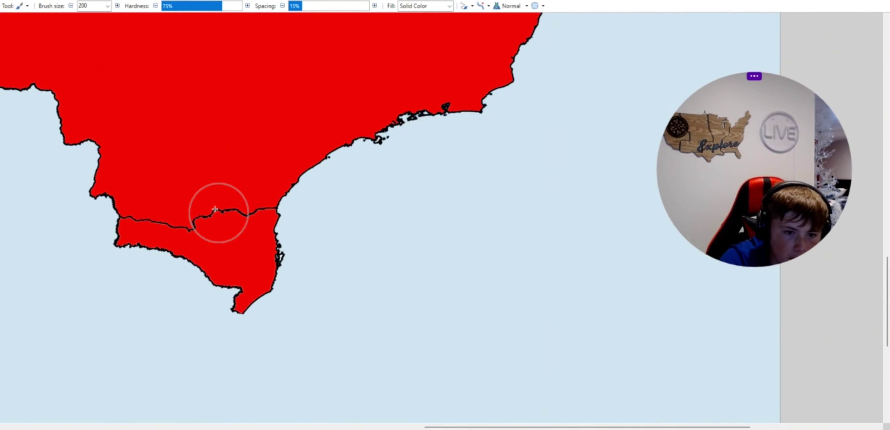
pyautogui.moveTo(239, 203)
pyautogui.mouseDown()
pyautogui.moveTo(255, 202)
pyautogui.moveTo(239, 199)
pyautogui.moveTo(202, 215)
pyautogui.moveTo(132, 211)
pyautogui.mouseUp()
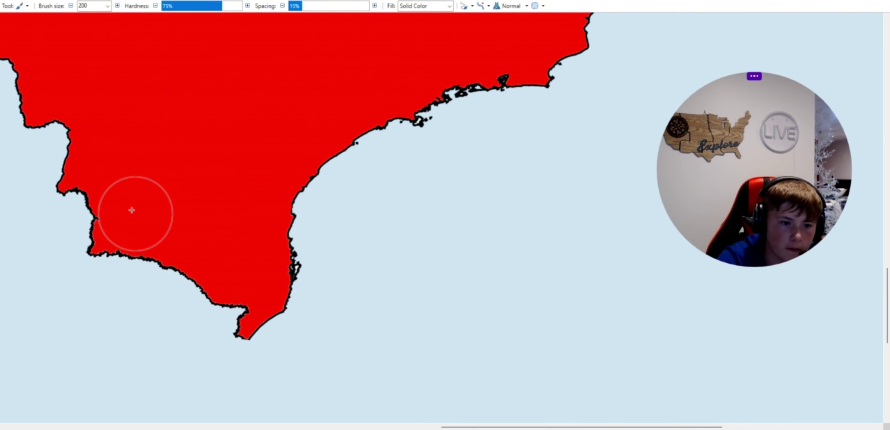
# Step: Fill the large white coastal state just northeast of the merged red territory with solid red
pyautogui.scroll(-5, 211, 242)
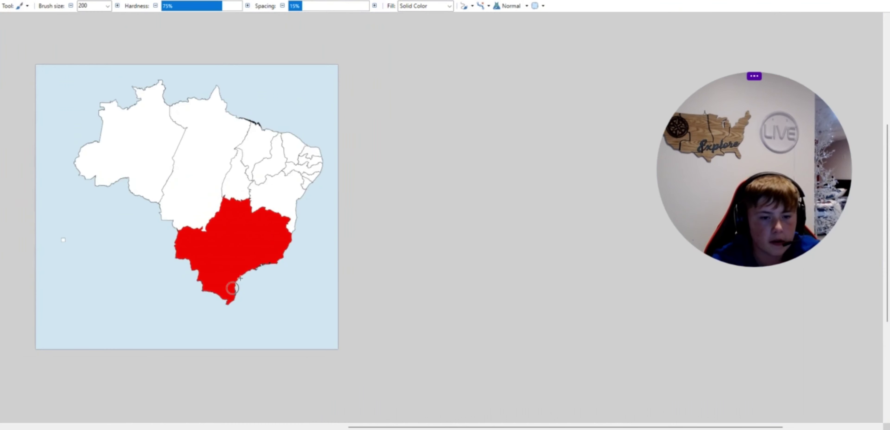
pyautogui.scroll(3, 266, 175)
pyautogui.scroll(-3, 273, 181)
pyautogui.scroll(3, 281, 188)
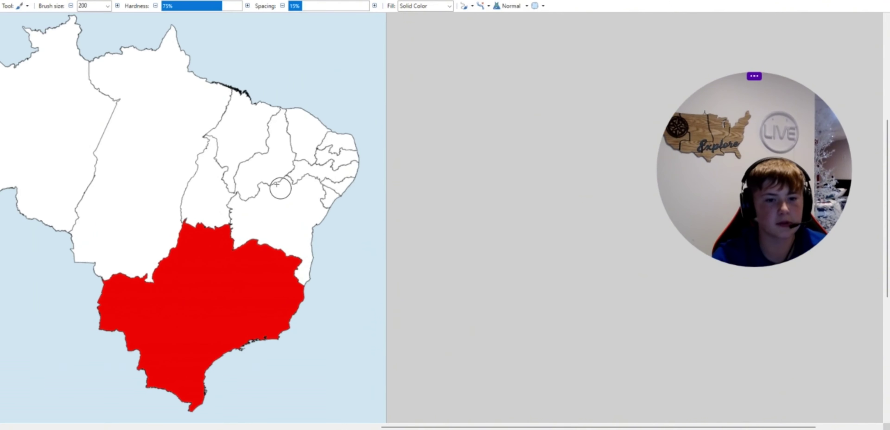
pyautogui.scroll(2, 281, 188)
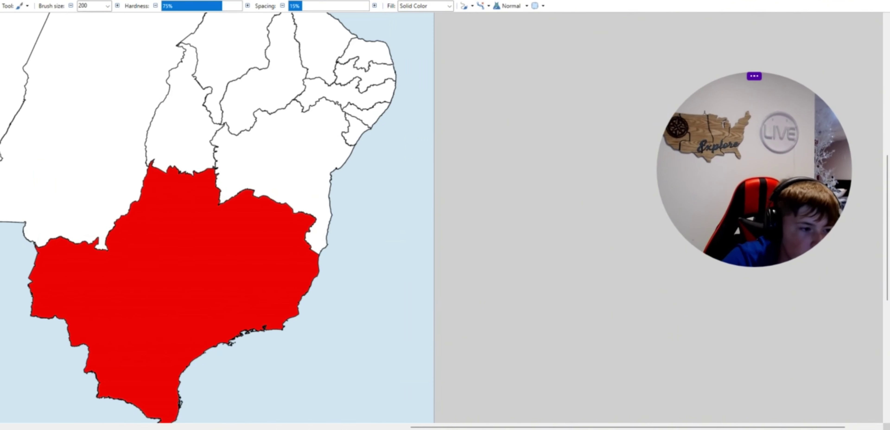
pyautogui.press('f')
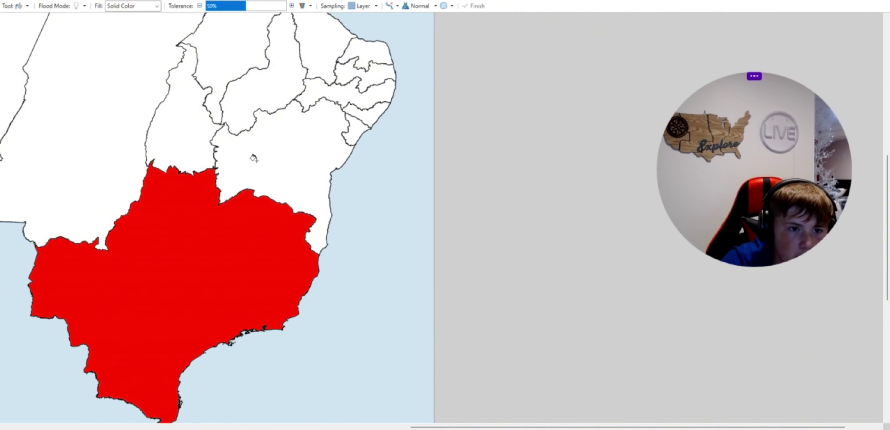
pyautogui.click(253, 158)
pyautogui.scroll(-2, 276, 202)
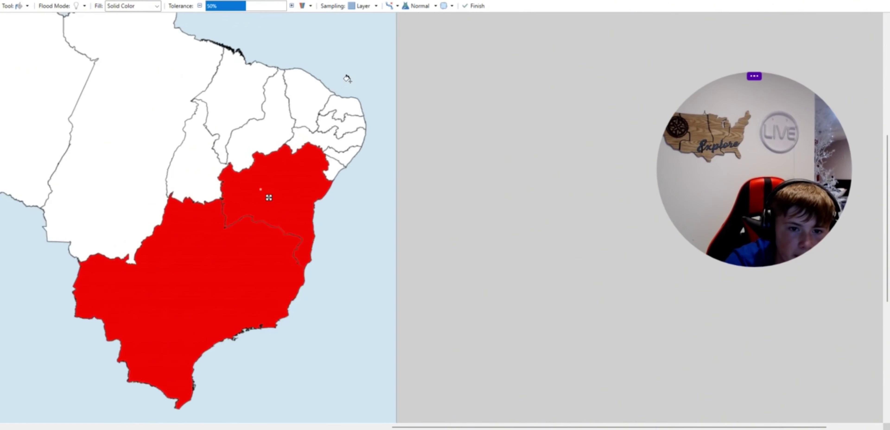
# Step: Fill the five small states on the northeastern coast and the two larger ones west of them with red
pyautogui.scroll(2, 348, 79)
pyautogui.click(357, 125)
pyautogui.click(358, 148)
pyautogui.click(341, 183)
pyautogui.click(359, 218)
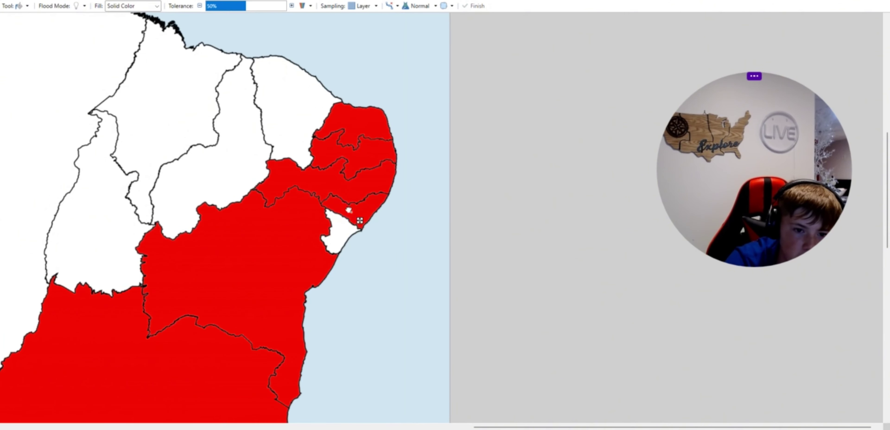
pyautogui.click(335, 229)
pyautogui.click(298, 134)
pyautogui.scroll(-2, 294, 169)
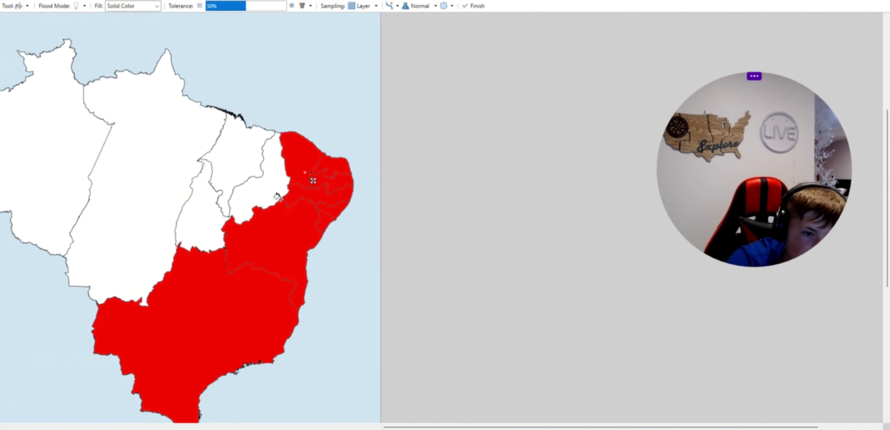
pyautogui.click(255, 196)
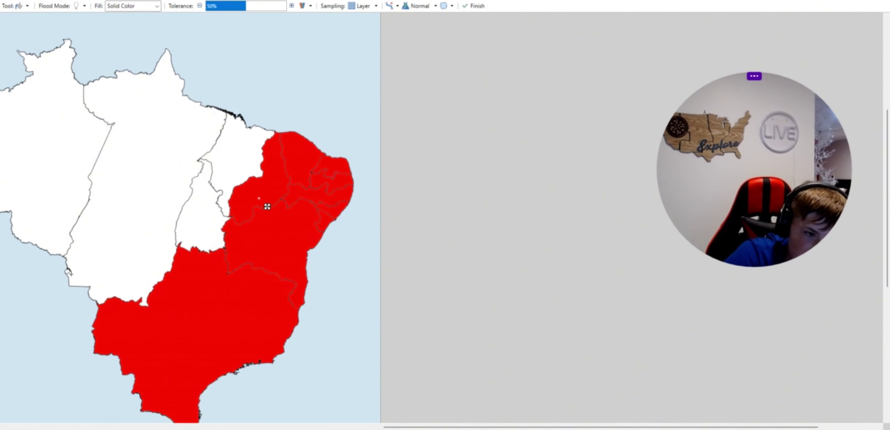
# Step: Paint over the borders between the large white northern state and its two eastern white neighbours in white
pyautogui.press('b')
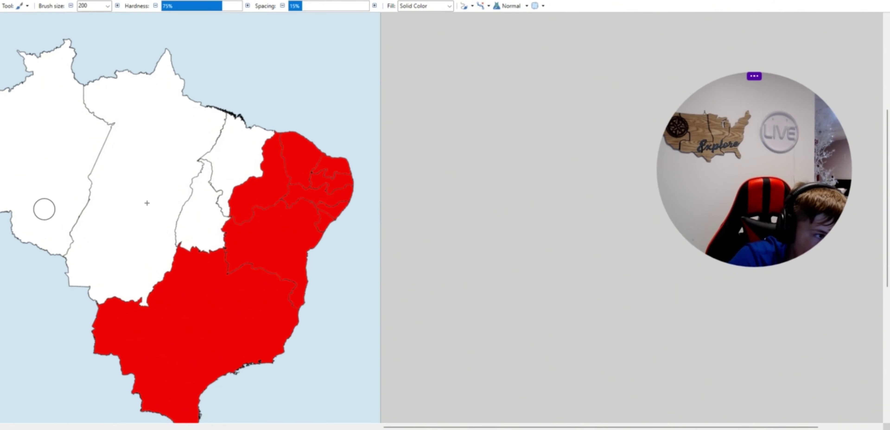
pyautogui.scroll(2, 205, 208)
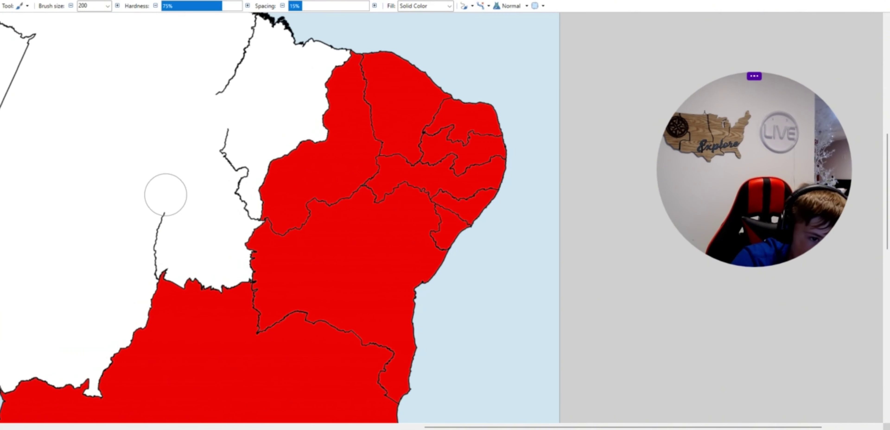
pyautogui.moveTo(143, 244)
pyautogui.mouseDown()
pyautogui.moveTo(134, 265)
pyautogui.moveTo(217, 131)
pyautogui.moveTo(234, 208)
pyautogui.mouseUp()
pyautogui.scroll(-2, 208, 207)
pyautogui.scroll(3, 195, 85)
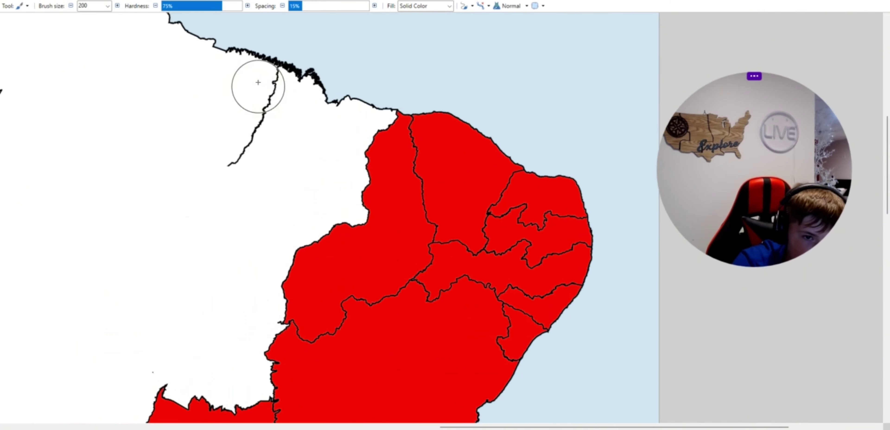
pyautogui.moveTo(260, 86)
pyautogui.mouseDown()
pyautogui.moveTo(268, 93)
pyautogui.moveTo(220, 185)
pyautogui.mouseUp()
pyautogui.scroll(-2, 273, 191)
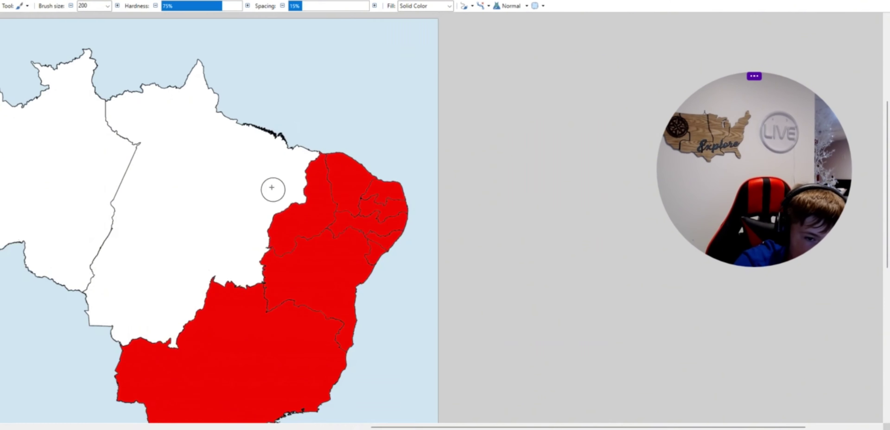
# Step: Paint over the large eastern state's borders with the southern red territory and its northern red neighbours in red
pyautogui.scroll(1, 285, 307)
pyautogui.scroll(1, 285, 307)
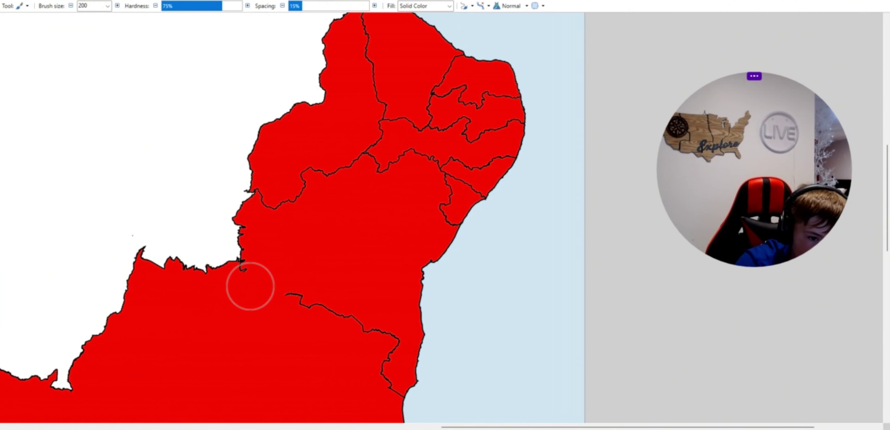
pyautogui.moveTo(333, 310)
pyautogui.mouseDown()
pyautogui.moveTo(368, 354)
pyautogui.moveTo(386, 347)
pyautogui.moveTo(371, 389)
pyautogui.moveTo(380, 389)
pyautogui.mouseUp()
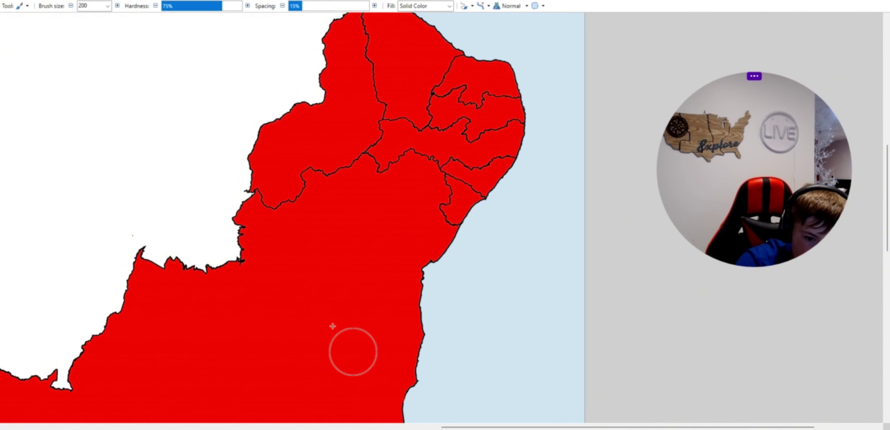
pyautogui.moveTo(313, 199)
pyautogui.mouseDown()
pyautogui.moveTo(279, 201)
pyautogui.moveTo(281, 186)
pyautogui.moveTo(356, 163)
pyautogui.moveTo(461, 175)
pyautogui.moveTo(440, 210)
pyautogui.moveTo(432, 205)
pyautogui.mouseUp()
pyautogui.scroll(-3, 432, 205)
pyautogui.scroll(3, 395, 135)
pyautogui.scroll(-3, 106, 193)
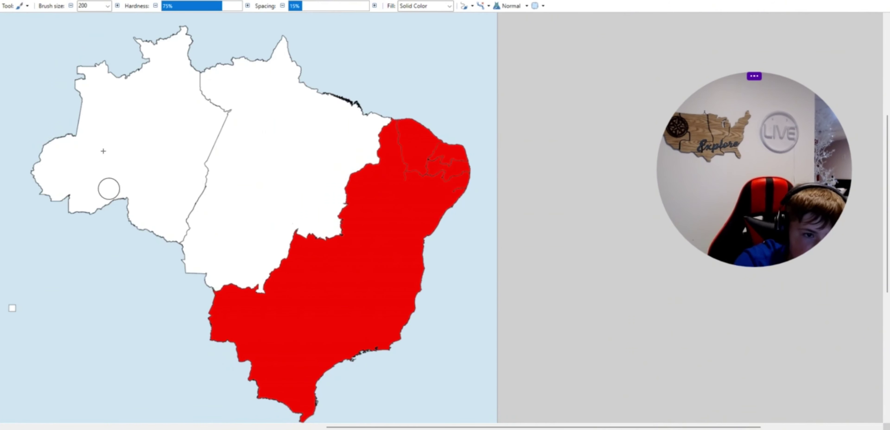
# Step: Paint over the remaining state borders inside the northeastern part of the red territory in red
pyautogui.scroll(3, 434, 115)
pyautogui.scroll(-4, 460, 205)
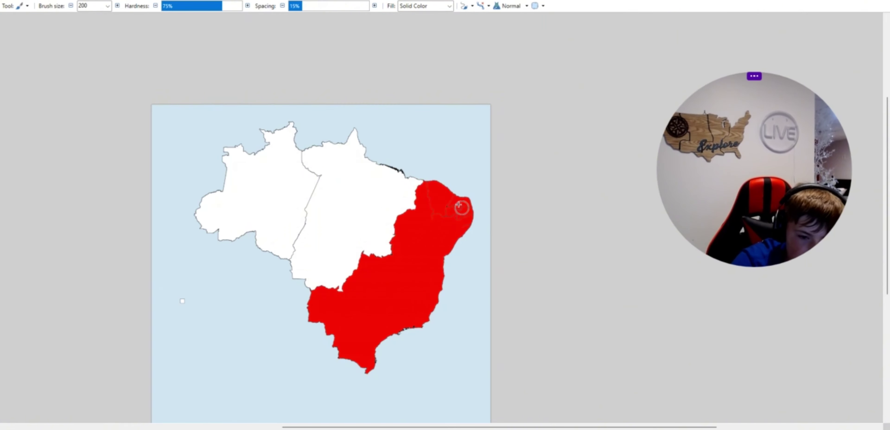
pyautogui.scroll(2, 447, 235)
pyautogui.scroll(2, 457, 209)
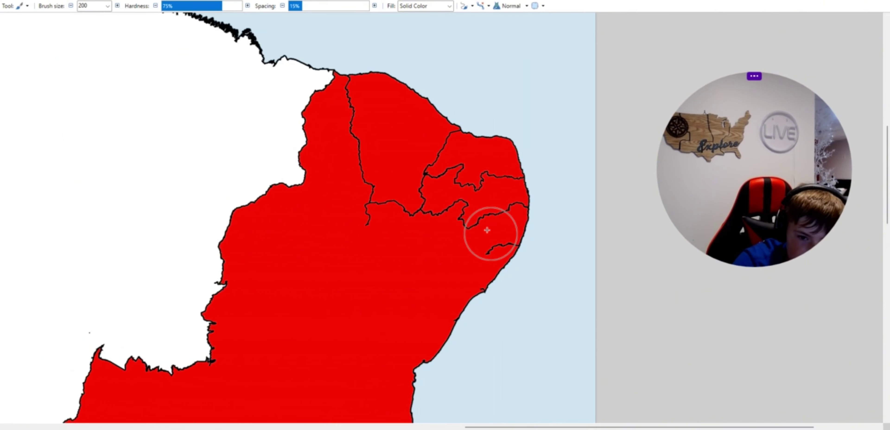
pyautogui.moveTo(487, 230)
pyautogui.mouseDown()
pyautogui.moveTo(493, 185)
pyautogui.moveTo(413, 191)
pyautogui.moveTo(435, 149)
pyautogui.moveTo(362, 224)
pyautogui.moveTo(376, 175)
pyautogui.moveTo(350, 99)
pyautogui.mouseUp()
pyautogui.scroll(-6, 383, 178)
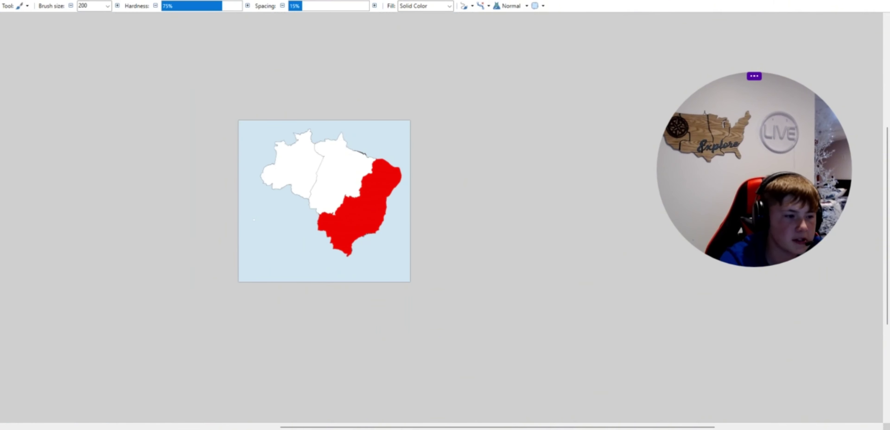
# Step: Fill the white central territory with red and the large eastern territory with blue
pyautogui.press('f')
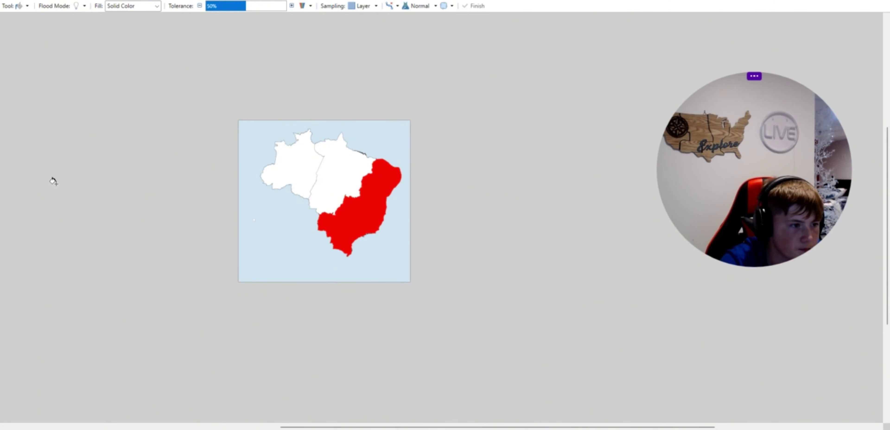
pyautogui.scroll(2, 411, 171)
pyautogui.click(322, 203)
pyautogui.rightClick(383, 228)
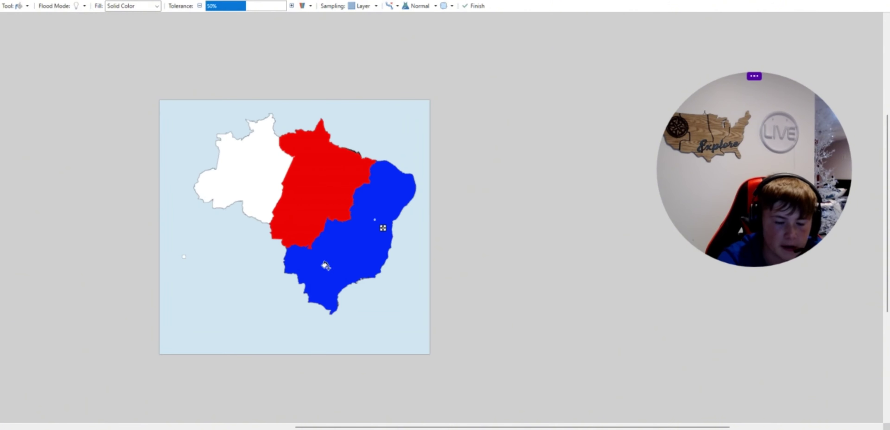
pyautogui.scroll(2, 325, 266)
pyautogui.scroll(-2, 346, 243)
pyautogui.scroll(2, 193, 254)
pyautogui.scroll(3, 173, 215)
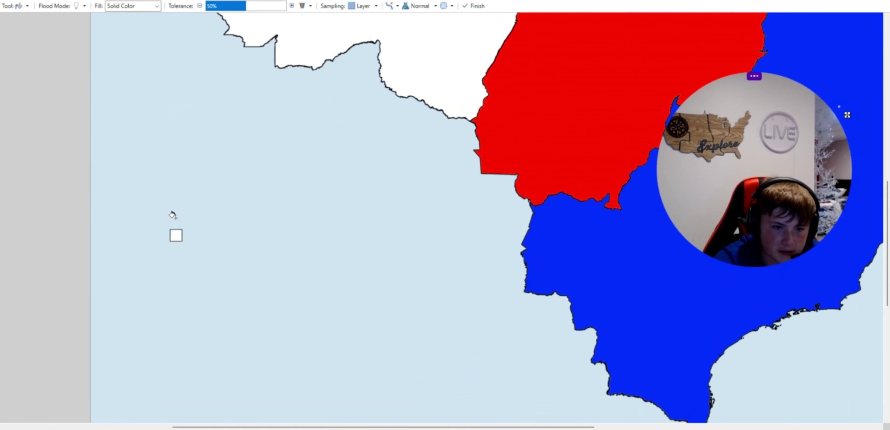
pyautogui.scroll(-2, 373, 154)
pyautogui.scroll(-2, 397, 174)
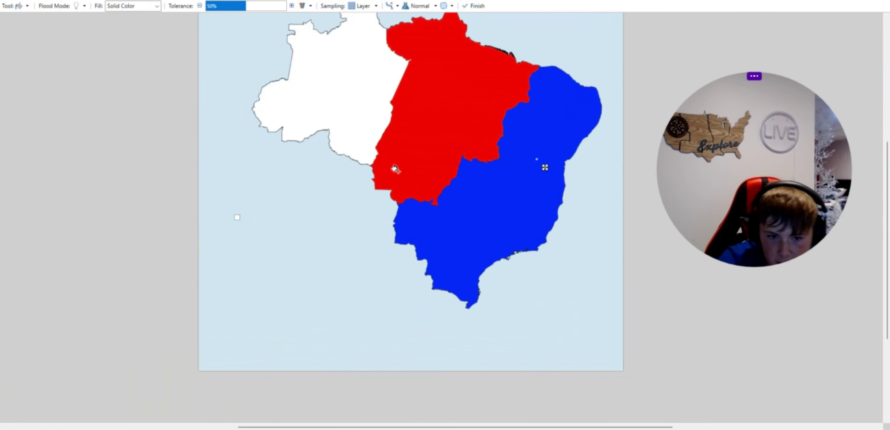
pyautogui.scroll(-1, 450, 176)
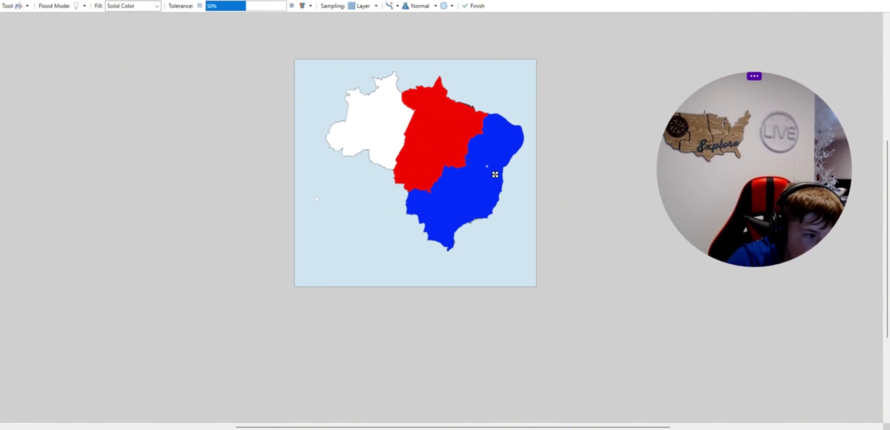
# Step: Recolor the blue territory's northwestern corner, just below the red territory, in light pink with a Recolor brush of size 100
pyautogui.press('r')
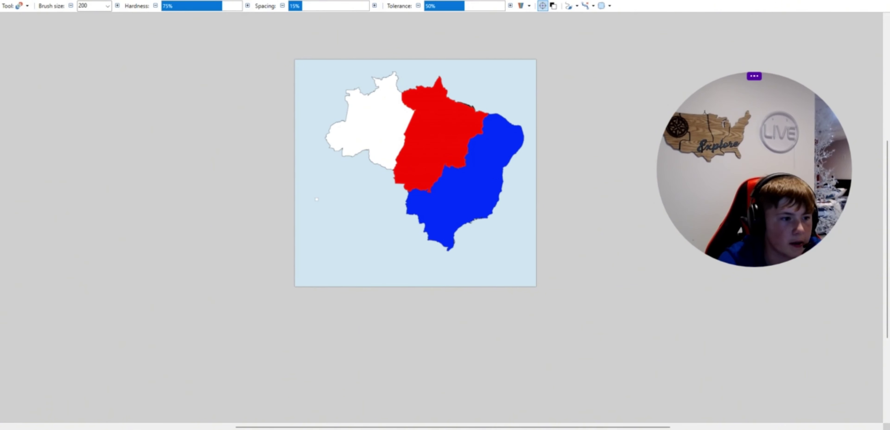
pyautogui.scroll(2, 394, 179)
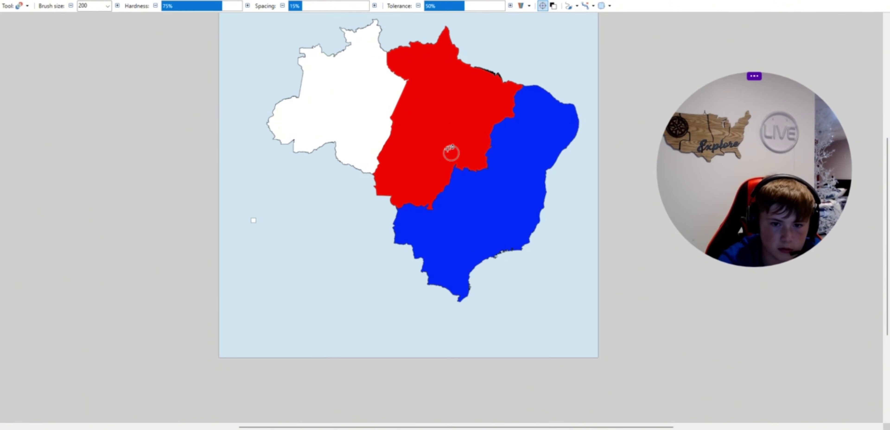
pyautogui.click(74, 9)
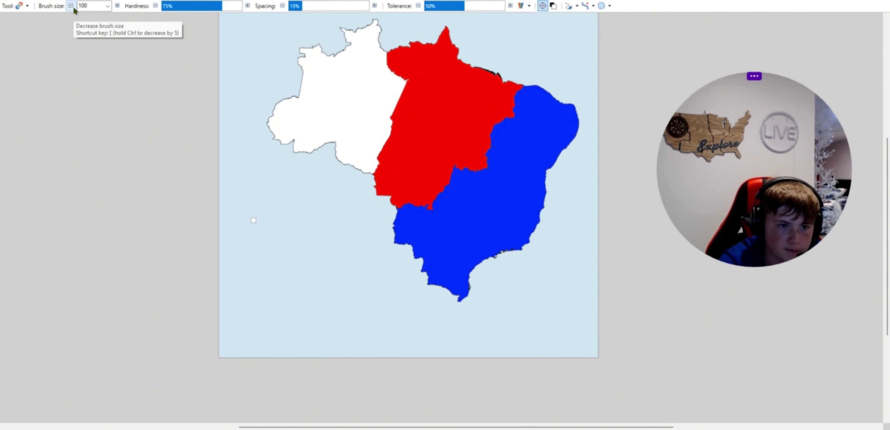
pyautogui.scroll(3, 442, 256)
pyautogui.scroll(-4, 429, 252)
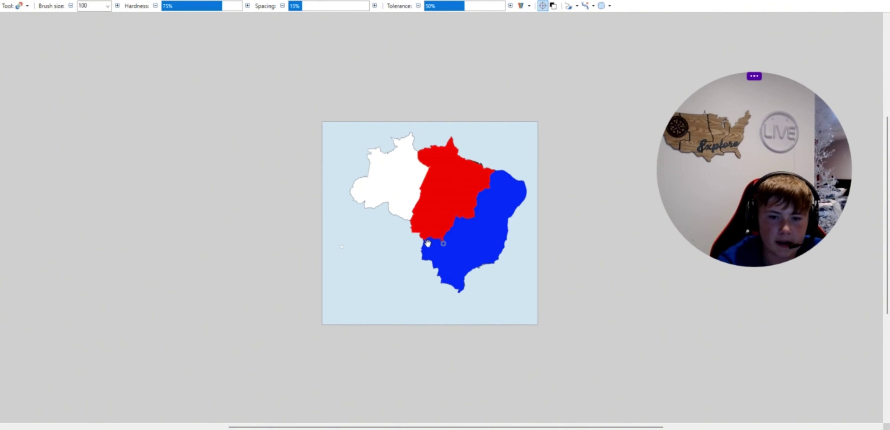
pyautogui.scroll(5, 429, 243)
pyautogui.scroll(-5, 436, 238)
pyautogui.scroll(1, 449, 229)
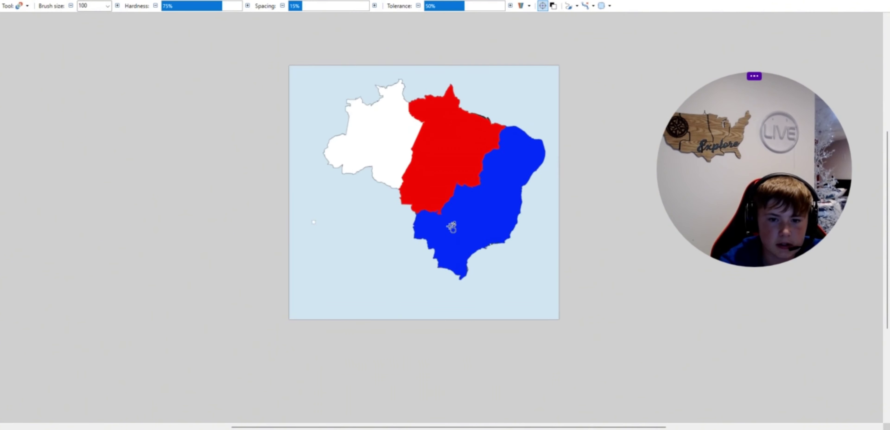
pyautogui.scroll(3, 452, 227)
pyautogui.scroll(-5, 424, 211)
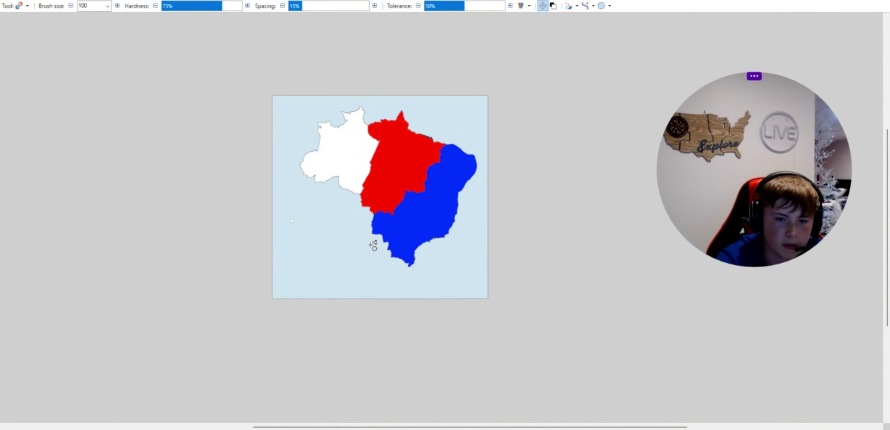
pyautogui.scroll(8, 370, 245)
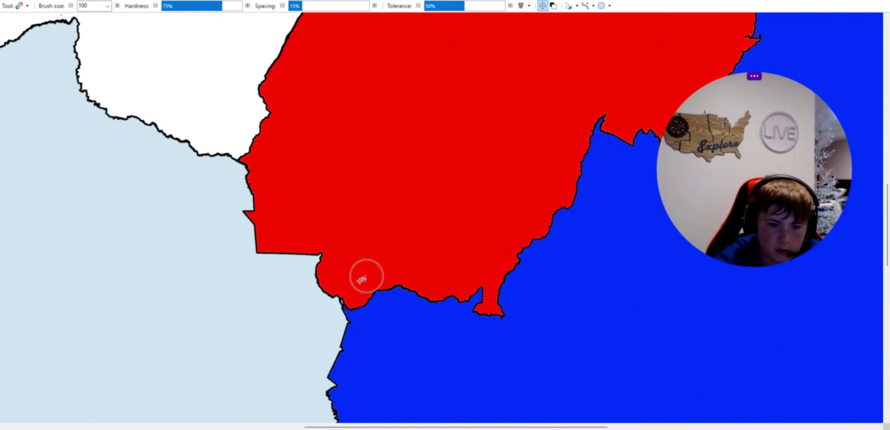
pyautogui.moveTo(353, 309)
pyautogui.mouseDown()
pyautogui.moveTo(358, 318)
pyautogui.moveTo(473, 286)
pyautogui.moveTo(425, 293)
pyautogui.moveTo(359, 333)
pyautogui.moveTo(333, 388)
pyautogui.moveTo(417, 307)
pyautogui.mouseUp()
pyautogui.scroll(-1, 447, 230)
pyautogui.scroll(-4, 443, 343)
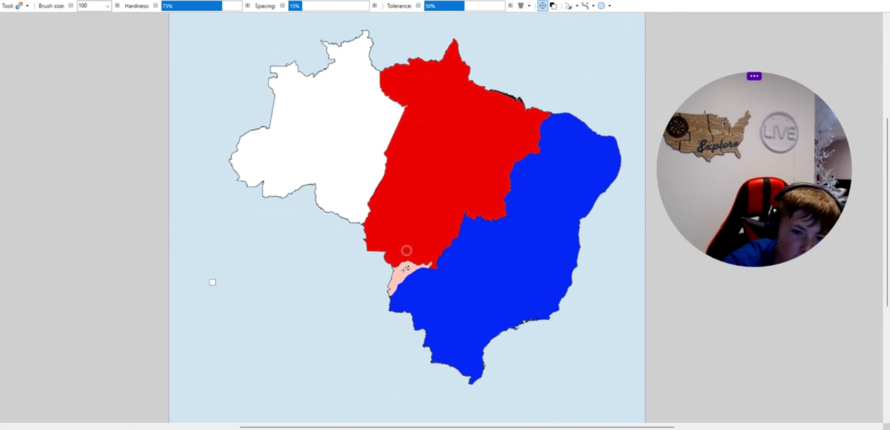
# Step: Extend the light pink occupied strip along the blue territory's western border down towards its southern tip
pyautogui.scroll(4, 405, 252)
pyautogui.scroll(-2, 294, 248)
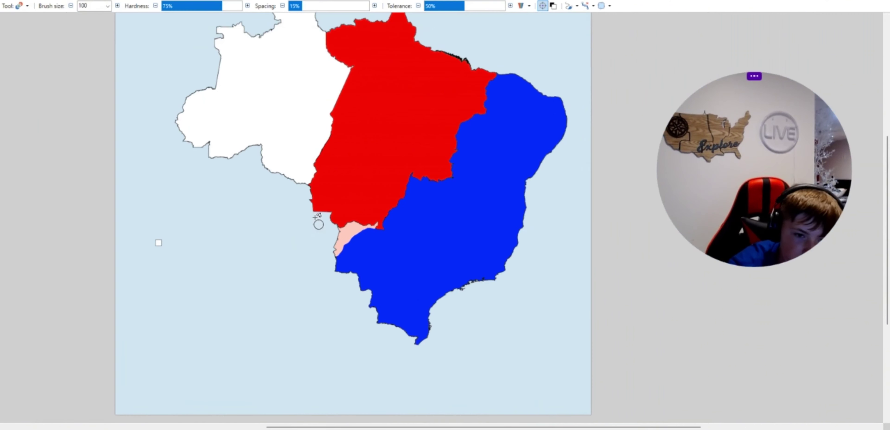
pyautogui.scroll(2, 384, 346)
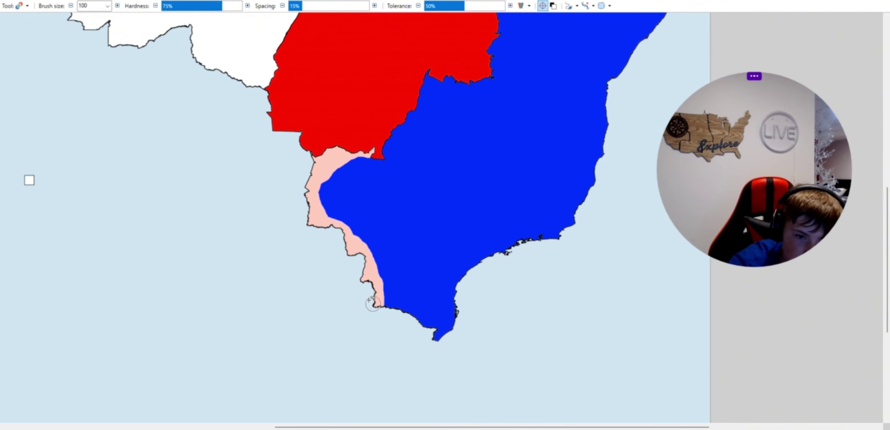
# Step: Recolor a strip along the red territory's northeastern coast and its border with blue in light blue
pyautogui.scroll(-3, 370, 301)
pyautogui.scroll(4, 463, 157)
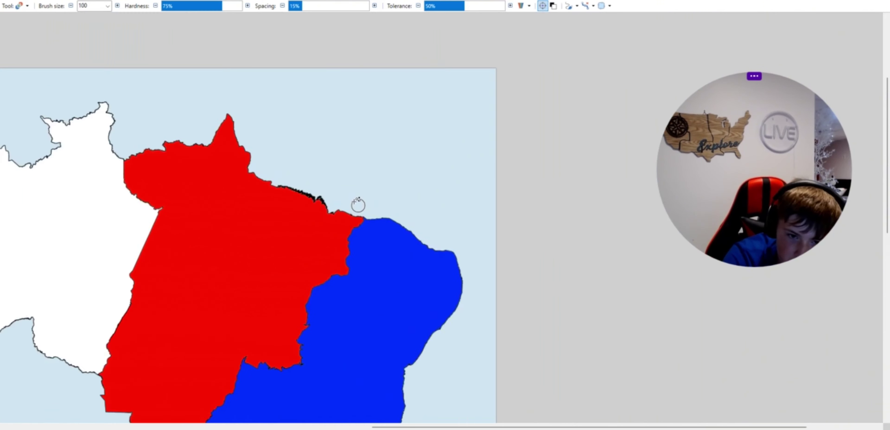
pyautogui.scroll(3, 358, 205)
pyautogui.moveTo(359, 224); pyautogui.dragTo(308, 208)
pyautogui.moveTo(358, 247)
pyautogui.mouseDown()
pyautogui.moveTo(344, 261)
pyautogui.moveTo(266, 176)
pyautogui.moveTo(187, 152)
pyautogui.moveTo(318, 235)
pyautogui.moveTo(348, 290)
pyautogui.moveTo(338, 359)
pyautogui.moveTo(342, 254)
pyautogui.mouseUp()
pyautogui.scroll(-6, 330, 209)
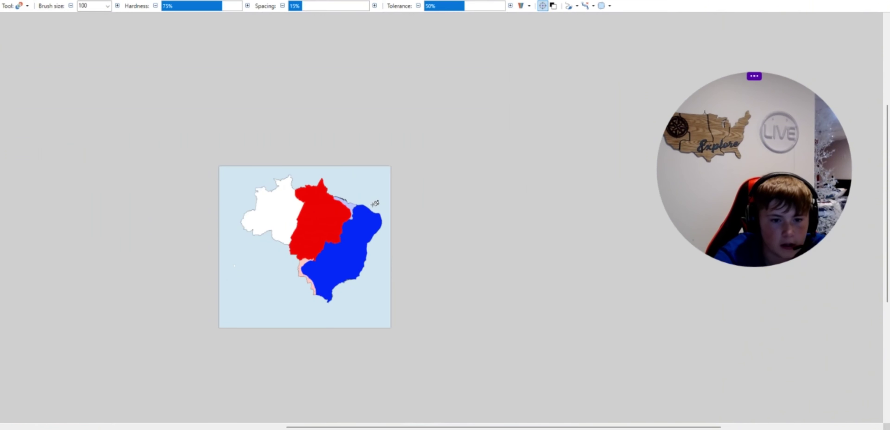
# Step: Widen the light blue strip westward into the red territory and smooth it into a curved front line
pyautogui.scroll(-1, 375, 204)
pyautogui.scroll(8, 375, 203)
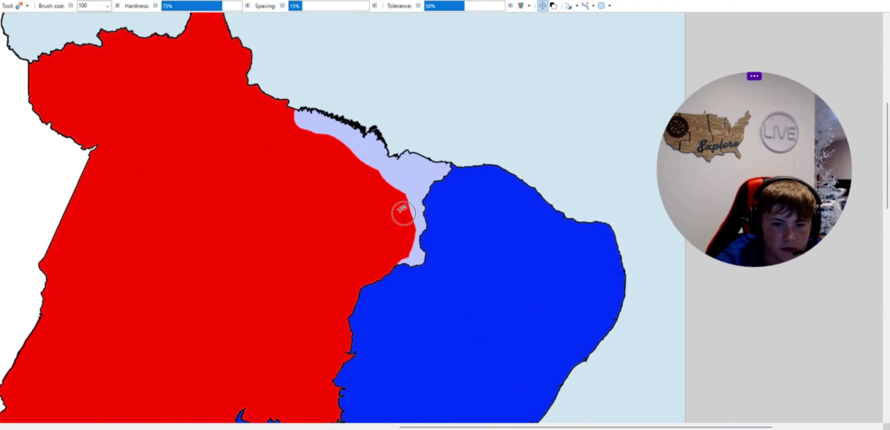
pyautogui.moveTo(404, 212)
pyautogui.mouseDown()
pyautogui.moveTo(404, 200)
pyautogui.moveTo(404, 270)
pyautogui.mouseUp()
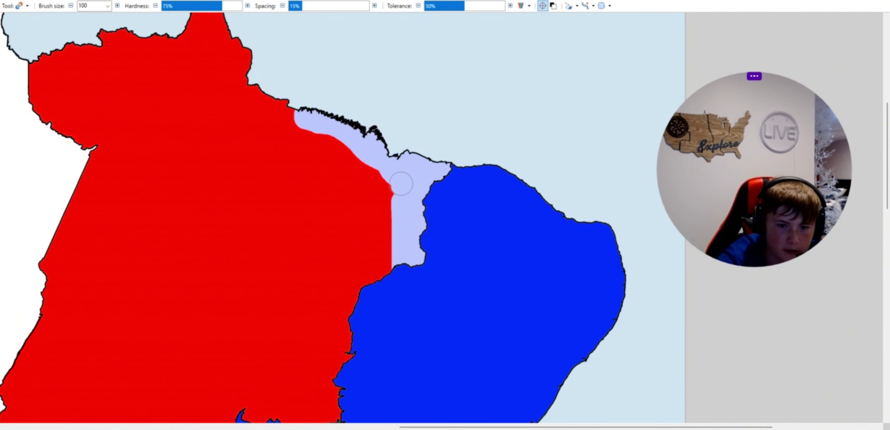
pyautogui.moveTo(402, 183)
pyautogui.mouseDown()
pyautogui.moveTo(384, 214)
pyautogui.moveTo(389, 294)
pyautogui.moveTo(354, 148)
pyautogui.mouseUp()
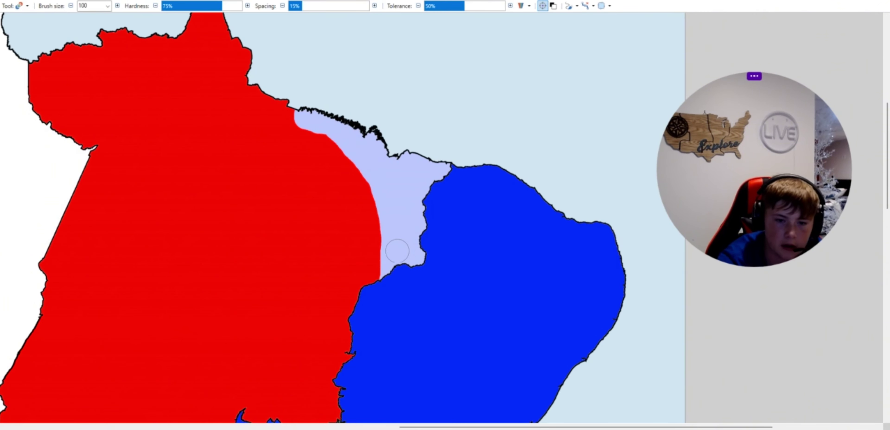
pyautogui.moveTo(365, 295)
pyautogui.mouseDown()
pyautogui.moveTo(373, 261)
pyautogui.moveTo(355, 158)
pyautogui.mouseUp()
# Step: Fill the white western territory and the small square in the ocean with purple
pyautogui.scroll(-4, 445, 239)
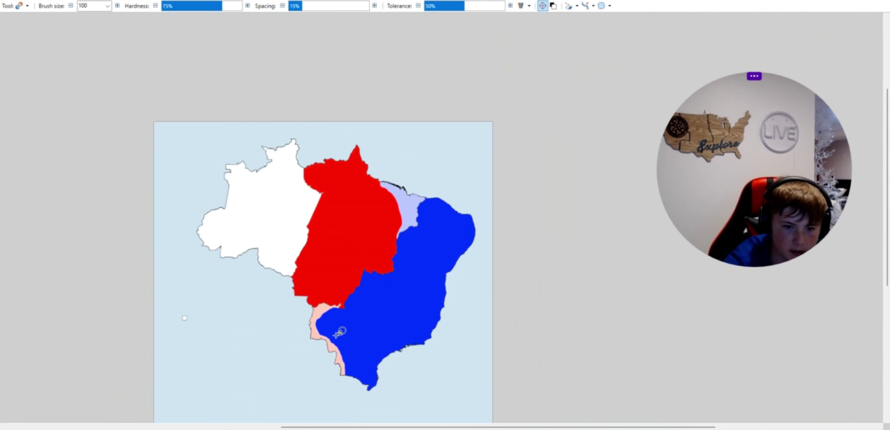
pyautogui.scroll(3, 358, 301)
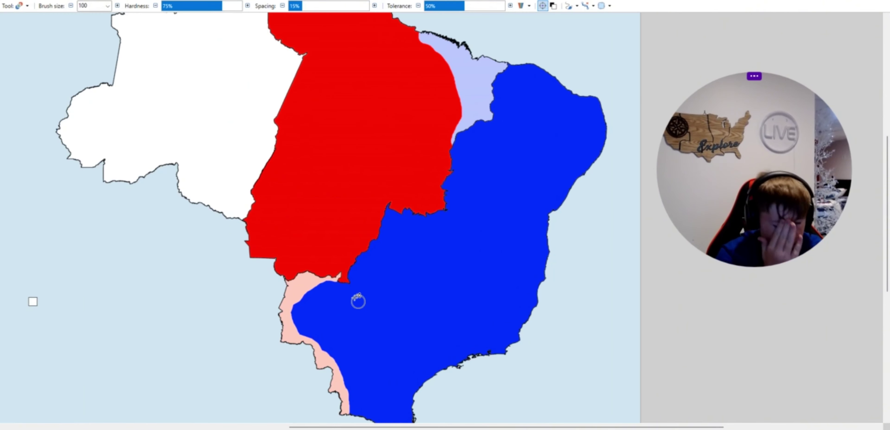
pyautogui.scroll(-3, 361, 303)
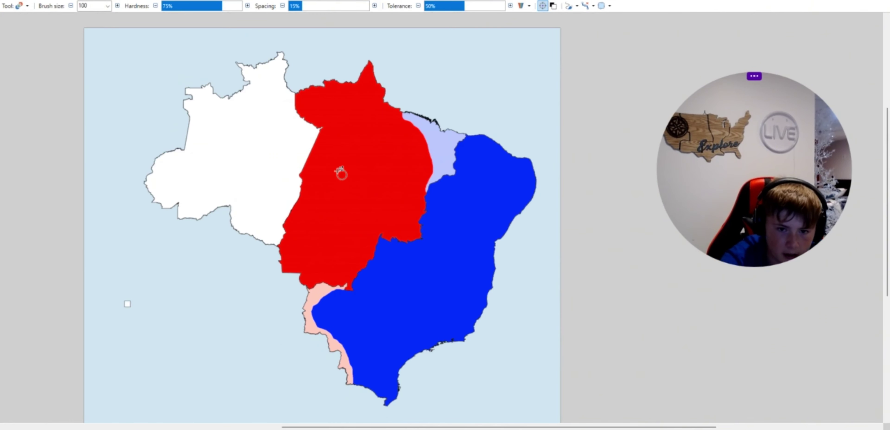
pyautogui.scroll(2, 332, 199)
pyautogui.scroll(-1, 295, 133)
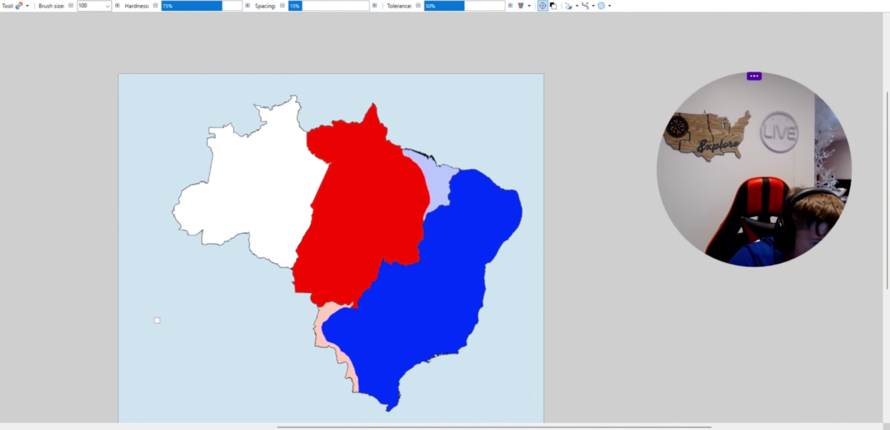
pyautogui.press('f')
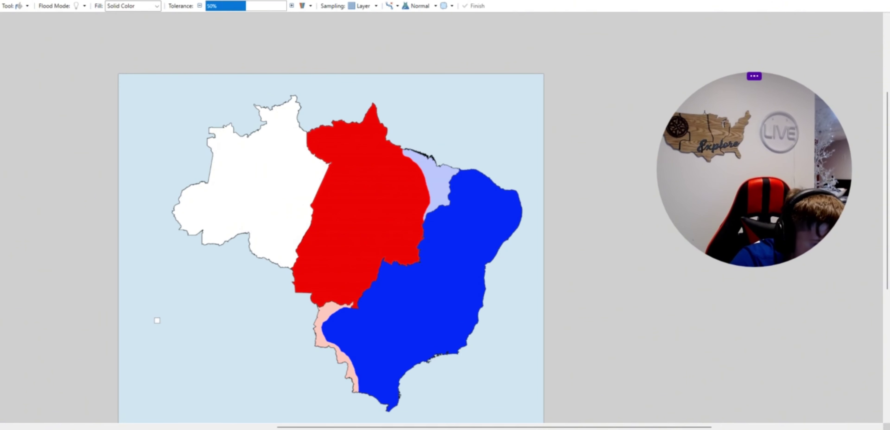
pyautogui.click(286, 186)
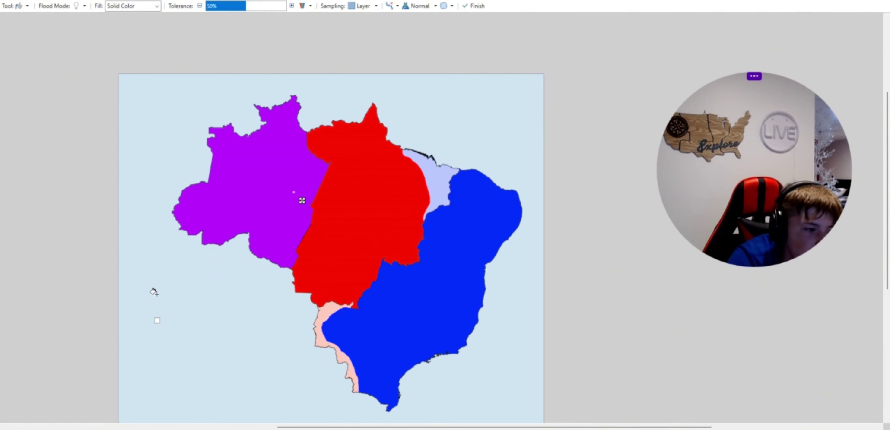
pyautogui.scroll(2, 155, 317)
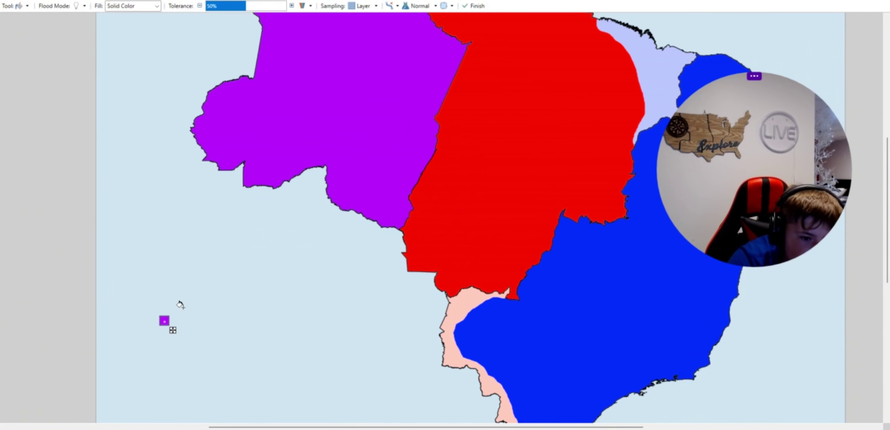
pyautogui.scroll(-2, 180, 304)
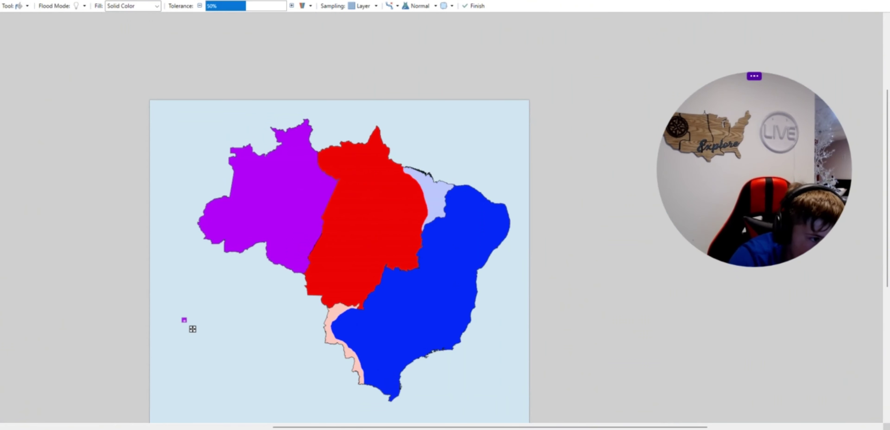
# Step: Recolor a narrow strip in the purple territory's southeastern corner, along its border with red, in light pink
pyautogui.press('r')
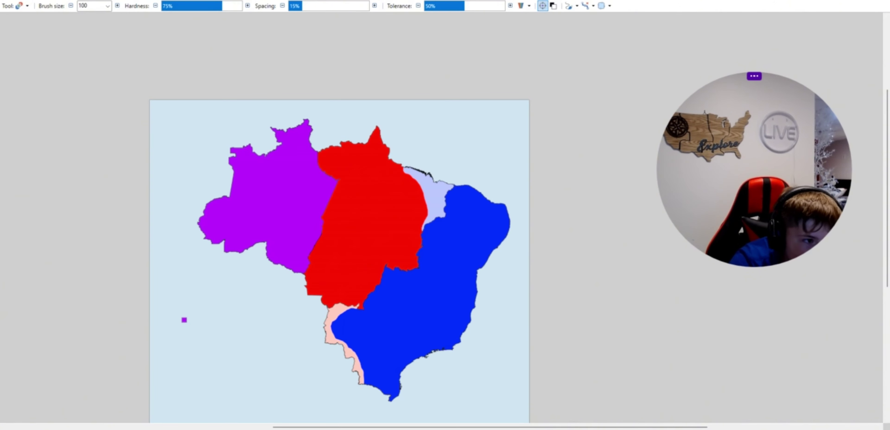
pyautogui.scroll(4, 292, 308)
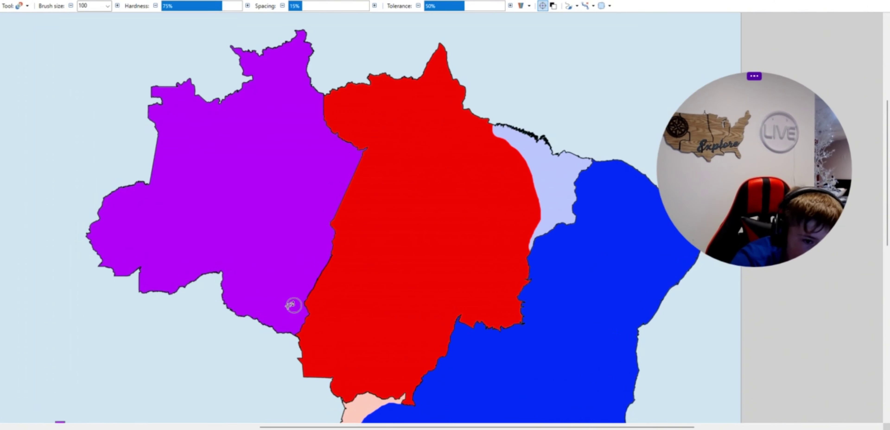
pyautogui.scroll(-1, 295, 335)
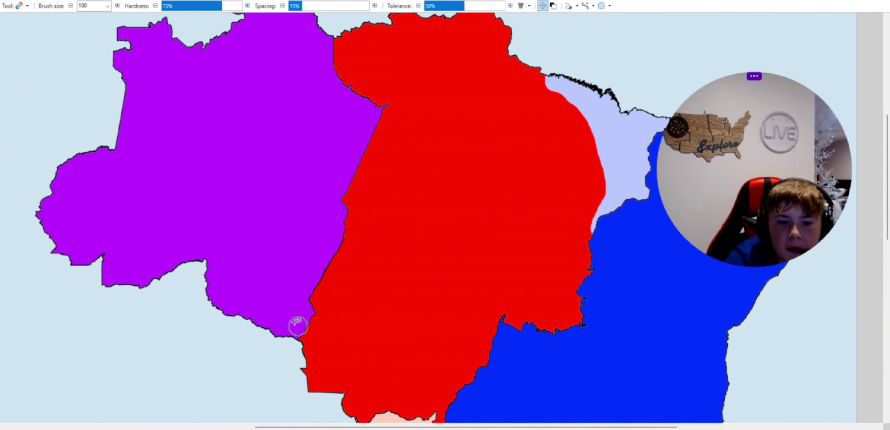
pyautogui.moveTo(298, 327); pyautogui.dragTo(322, 262)
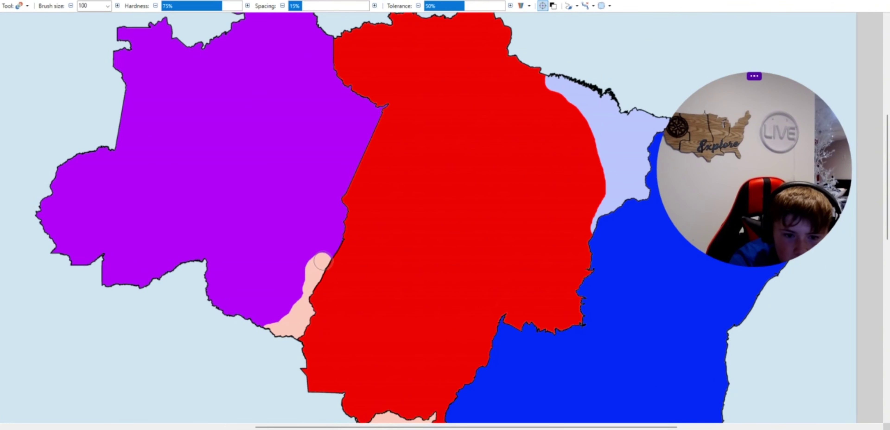
# Step: Set the brush size to 200 and widen the light pink strip northward along the whole purple-red border with a smooth front line
pyautogui.click(118, 9)
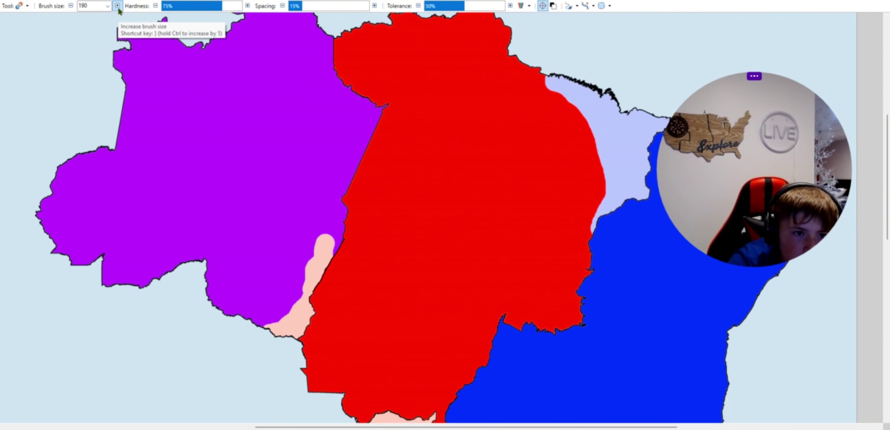
pyautogui.moveTo(332, 228)
pyautogui.mouseDown()
pyautogui.moveTo(377, 121)
pyautogui.moveTo(348, 56)
pyautogui.moveTo(371, 177)
pyautogui.moveTo(312, 52)
pyautogui.moveTo(329, 28)
pyautogui.moveTo(308, 67)
pyautogui.moveTo(334, 142)
pyautogui.moveTo(308, 214)
pyautogui.moveTo(233, 317)
pyautogui.moveTo(300, 297)
pyautogui.moveTo(220, 304)
pyautogui.moveTo(206, 275)
pyautogui.moveTo(239, 278)
pyautogui.moveTo(302, 189)
pyautogui.moveTo(315, 82)
pyautogui.mouseUp()
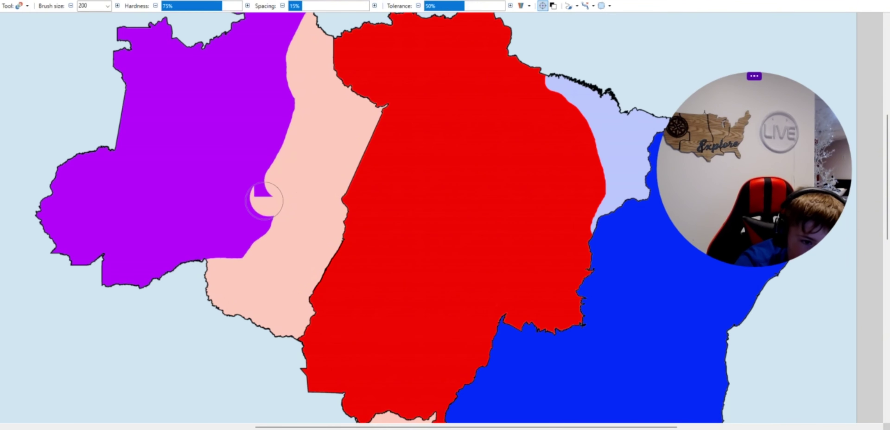
pyautogui.moveTo(266, 200)
pyautogui.mouseDown()
pyautogui.moveTo(197, 266)
pyautogui.moveTo(272, 222)
pyautogui.mouseUp()
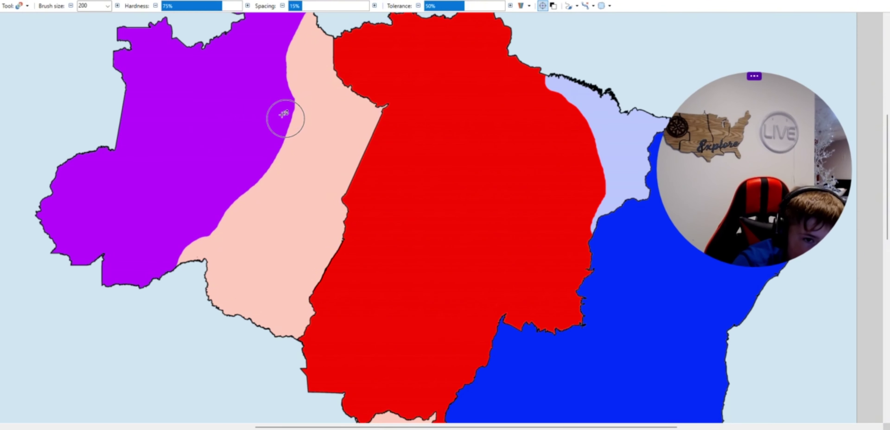
pyautogui.moveTo(283, 76)
pyautogui.mouseDown()
pyautogui.moveTo(292, 75)
pyautogui.moveTo(268, 44)
pyautogui.moveTo(292, 92)
pyautogui.moveTo(284, 149)
pyautogui.moveTo(189, 202)
pyautogui.moveTo(224, 207)
pyautogui.moveTo(296, 176)
pyautogui.moveTo(308, 131)
pyautogui.moveTo(296, 83)
pyautogui.moveTo(310, 111)
pyautogui.moveTo(274, 205)
pyautogui.moveTo(228, 235)
pyautogui.moveTo(308, 165)
pyautogui.moveTo(313, 52)
pyautogui.moveTo(313, 154)
pyautogui.mouseUp()
pyautogui.scroll(-3, 318, 163)
pyautogui.scroll(-2, 324, 168)
pyautogui.scroll(2, 387, 185)
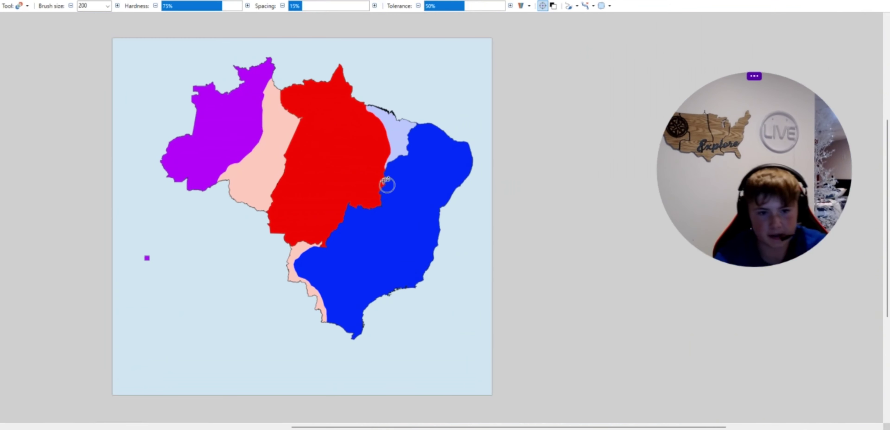
# Step: Extend the light blue strip northwest along the red territory's coast, covering its northern tip
pyautogui.scroll(3, 401, 262)
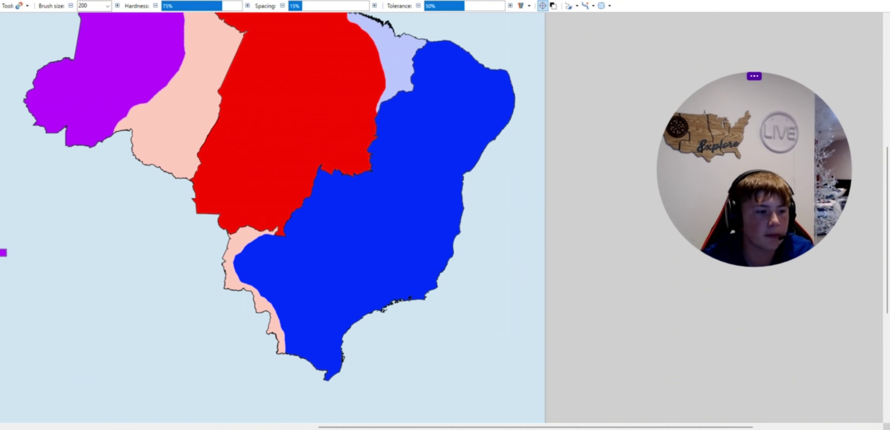
pyautogui.press('b')
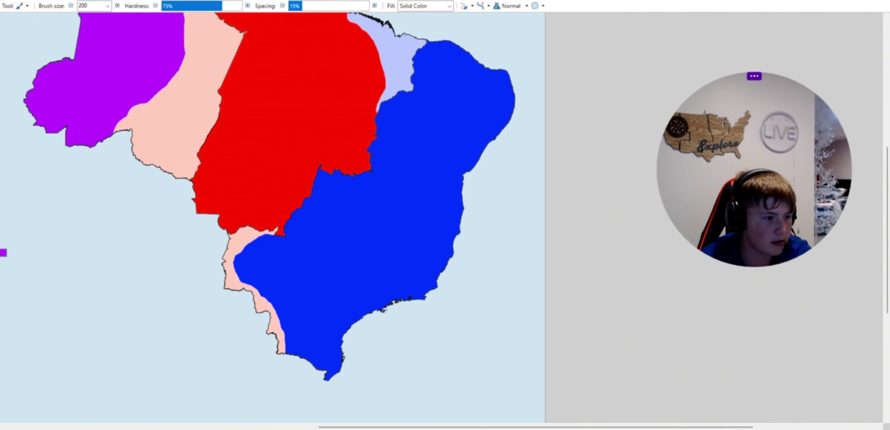
pyautogui.press('r')
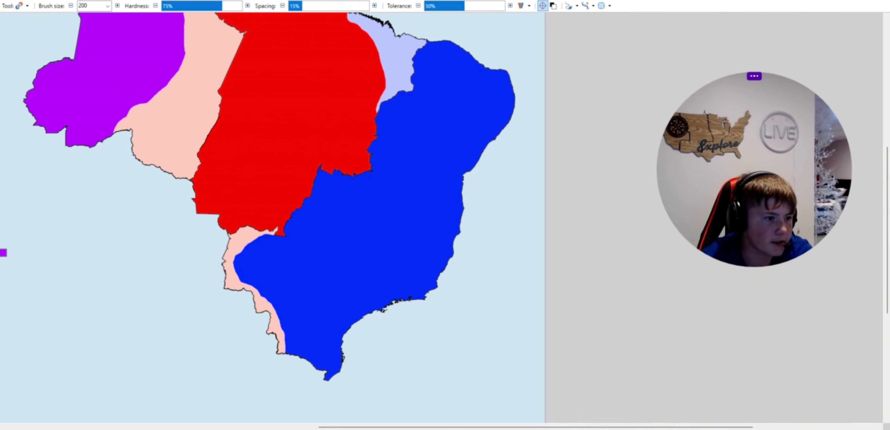
pyautogui.scroll(-2, 295, 298)
pyautogui.scroll(5, 295, 131)
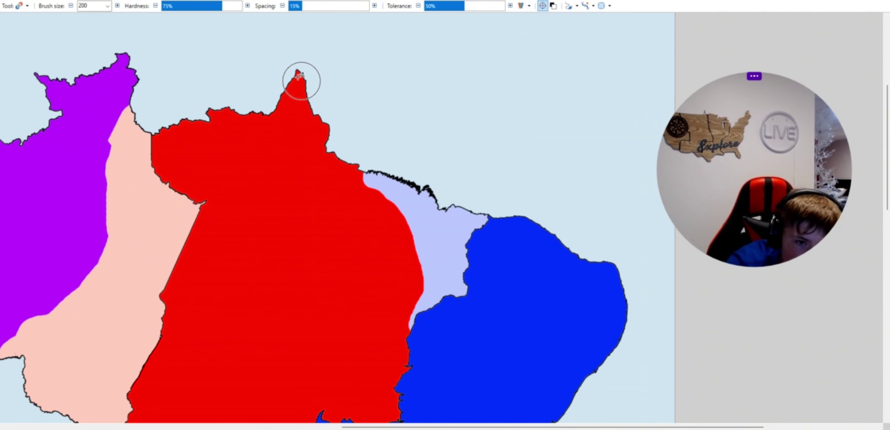
pyautogui.moveTo(301, 76)
pyautogui.mouseDown()
pyautogui.moveTo(344, 151)
pyautogui.moveTo(391, 194)
pyautogui.moveTo(265, 106)
pyautogui.moveTo(241, 104)
pyautogui.mouseUp()
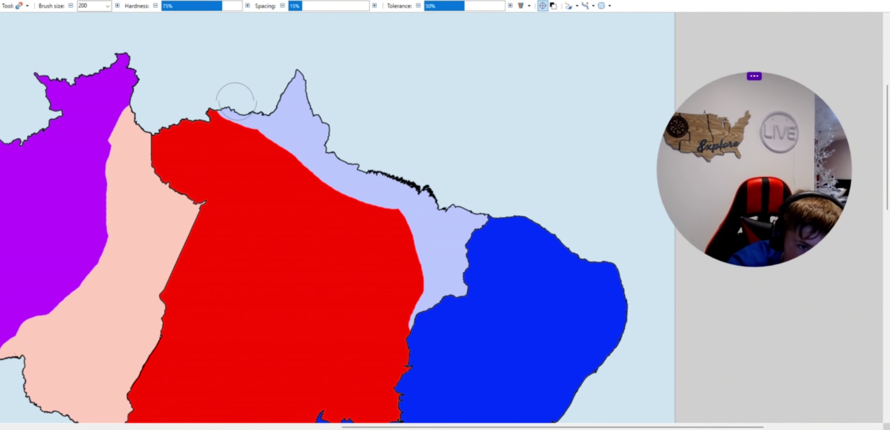
pyautogui.moveTo(333, 154)
pyautogui.mouseDown()
pyautogui.moveTo(424, 278)
pyautogui.moveTo(425, 338)
pyautogui.moveTo(379, 223)
pyautogui.moveTo(286, 136)
pyautogui.moveTo(222, 109)
pyautogui.mouseUp()
pyautogui.scroll(-4, 316, 151)
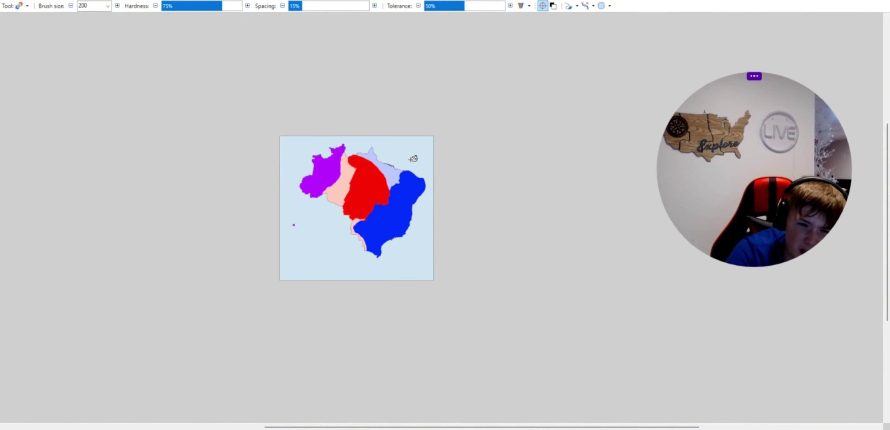
pyautogui.scroll(4, 417, 242)
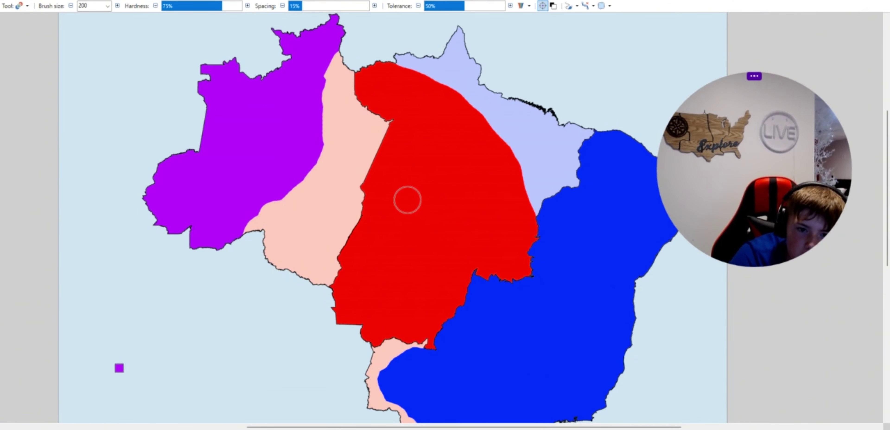
# Step: Set the brush size to 150 and recolor the central and northern parts of the light pink strip back to purple
pyautogui.click(407, 200)
pyautogui.hotkey('ctrl', 'z')
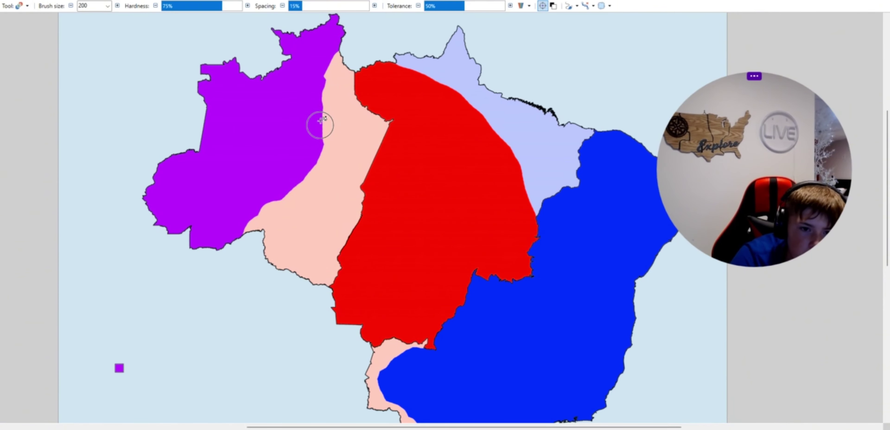
pyautogui.press('f')
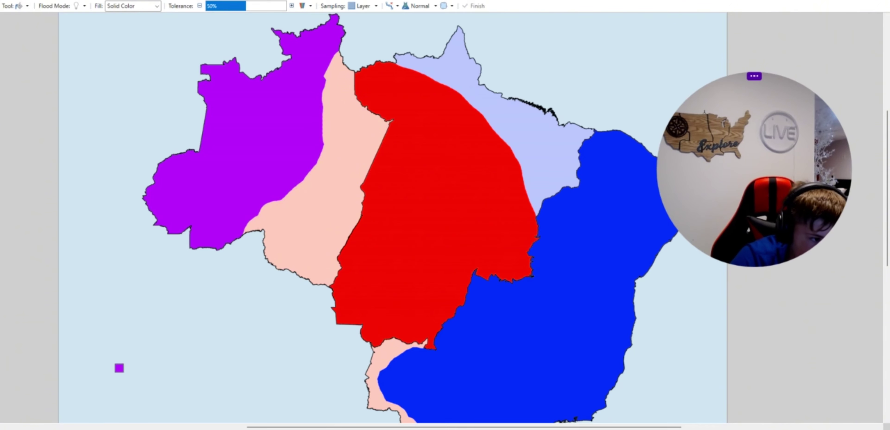
pyautogui.press('r')
pyautogui.click(71, 5)
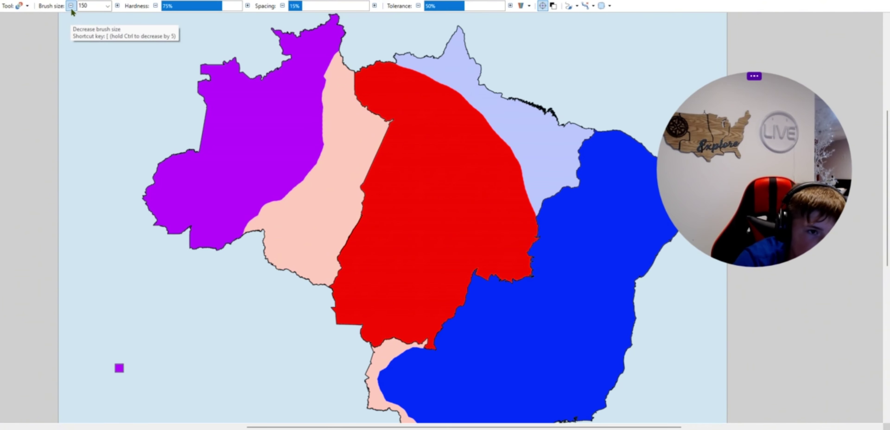
pyautogui.scroll(1, 256, 100)
pyautogui.moveTo(363, 190)
pyautogui.mouseDown()
pyautogui.moveTo(332, 175)
pyautogui.moveTo(366, 185)
pyautogui.moveTo(342, 165)
pyautogui.moveTo(383, 202)
pyautogui.moveTo(365, 209)
pyautogui.moveTo(315, 203)
pyautogui.moveTo(417, 230)
pyautogui.moveTo(364, 165)
pyautogui.moveTo(345, 81)
pyautogui.moveTo(349, 45)
pyautogui.moveTo(358, 134)
pyautogui.moveTo(391, 125)
pyautogui.moveTo(398, 38)
pyautogui.mouseUp()
pyautogui.hotkey('ctrl', 'z')
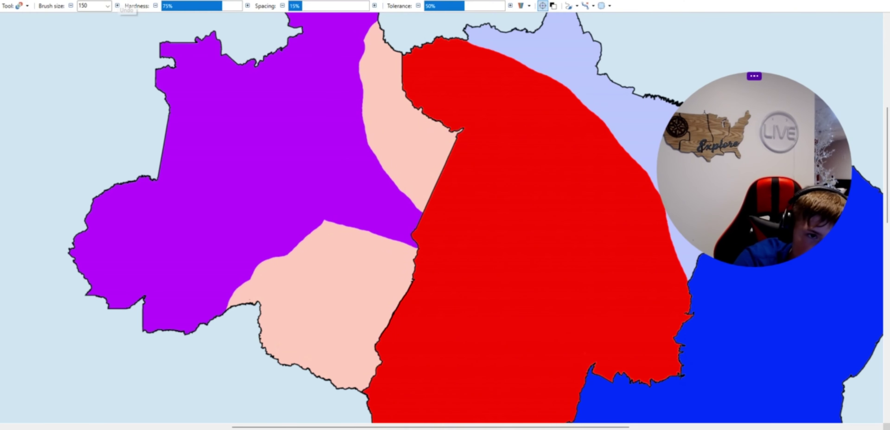
pyautogui.scroll(1, 378, 213)
pyautogui.hscroll(1, 378, 213)
pyautogui.scroll(1, 419, 192)
pyautogui.moveTo(398, 192)
pyautogui.mouseDown()
pyautogui.moveTo(415, 148)
pyautogui.moveTo(435, 133)
pyautogui.moveTo(367, 192)
pyautogui.moveTo(408, 159)
pyautogui.moveTo(378, 155)
pyautogui.moveTo(407, 139)
pyautogui.moveTo(301, 121)
pyautogui.moveTo(383, 114)
pyautogui.moveTo(310, 87)
pyautogui.moveTo(358, 103)
pyautogui.moveTo(388, 82)
pyautogui.moveTo(353, 93)
pyautogui.moveTo(314, 74)
pyautogui.moveTo(340, 93)
pyautogui.mouseUp()
pyautogui.scroll(-2, 340, 90)
pyautogui.scroll(2, 327, 235)
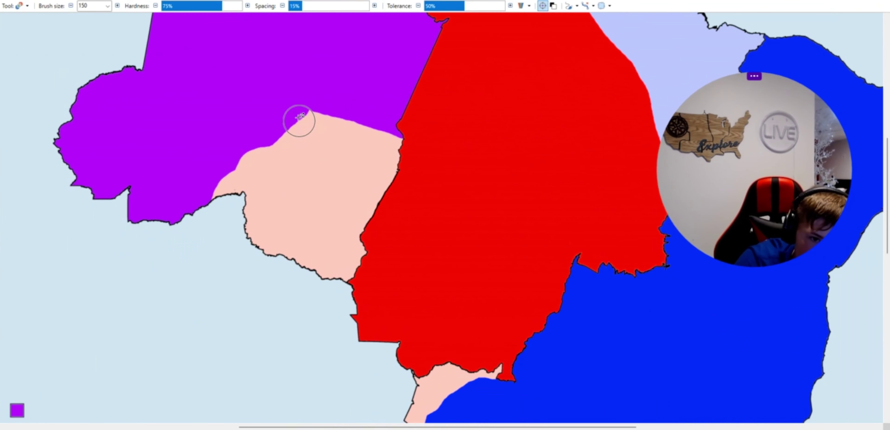
# Step: Push the purple front line south, leaving a thin light pink band along the purple territory's southeastern edge
pyautogui.moveTo(298, 123)
pyautogui.mouseDown()
pyautogui.moveTo(286, 112)
pyautogui.moveTo(412, 150)
pyautogui.moveTo(308, 133)
pyautogui.moveTo(302, 145)
pyautogui.moveTo(427, 181)
pyautogui.moveTo(269, 160)
pyautogui.moveTo(227, 168)
pyautogui.moveTo(378, 193)
pyautogui.moveTo(374, 219)
pyautogui.moveTo(321, 207)
pyautogui.mouseUp()
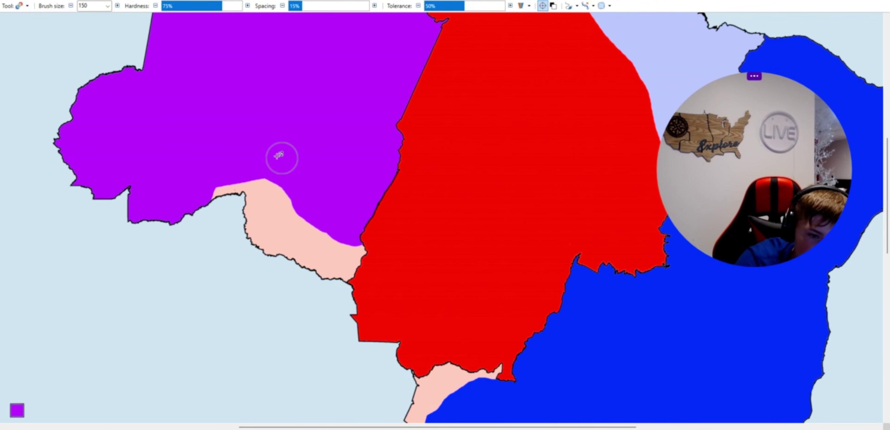
pyautogui.scroll(2, 265, 163)
pyautogui.scroll(2, 231, 172)
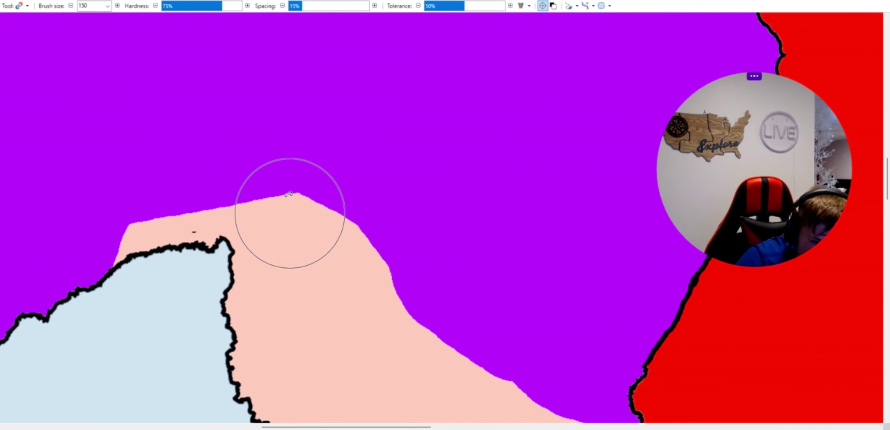
pyautogui.moveTo(279, 173); pyautogui.dragTo(306, 163)
pyautogui.hotkey('ctrl', 'z')
pyautogui.moveTo(308, 207)
pyautogui.mouseDown()
pyautogui.moveTo(272, 173)
pyautogui.moveTo(391, 225)
pyautogui.mouseUp()
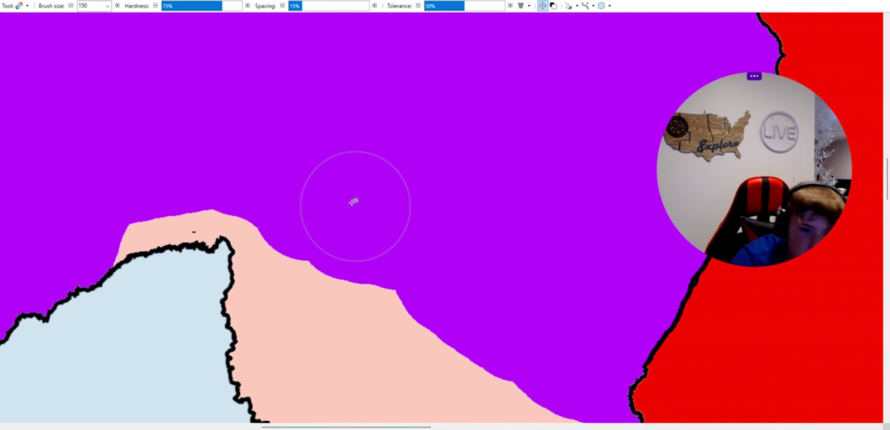
# Step: Fill the remaining light pink band in the purple territory's southeast with purple
pyautogui.scroll(-2, 352, 187)
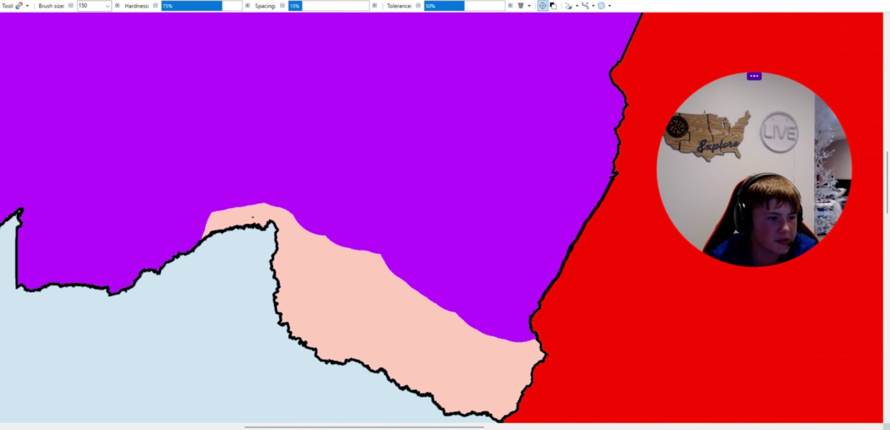
pyautogui.press('f')
pyautogui.click(362, 278)
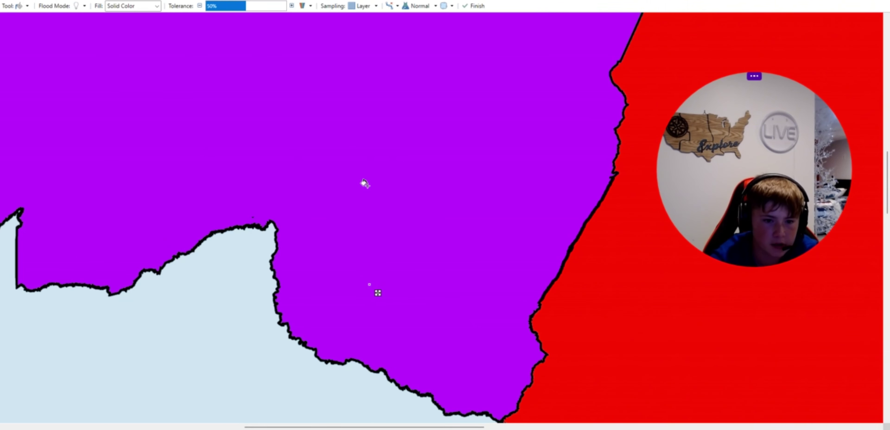
pyautogui.scroll(-4, 363, 182)
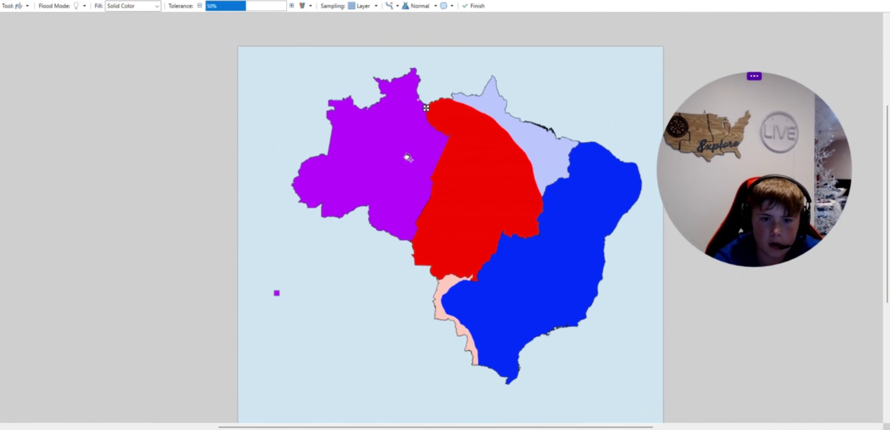
# Step: Fill the light pink strip along the blue territory's western border with blue
pyautogui.scroll(2, 408, 157)
pyautogui.scroll(-2, 412, 192)
pyautogui.scroll(2, 447, 283)
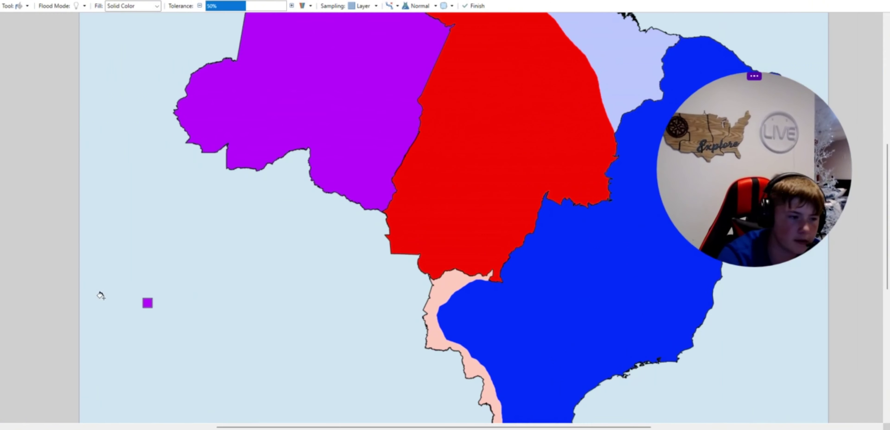
pyautogui.press('r')
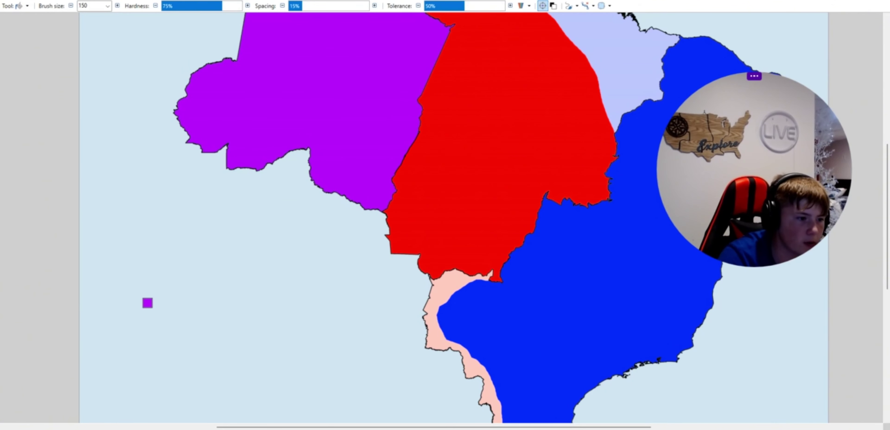
pyautogui.press('f')
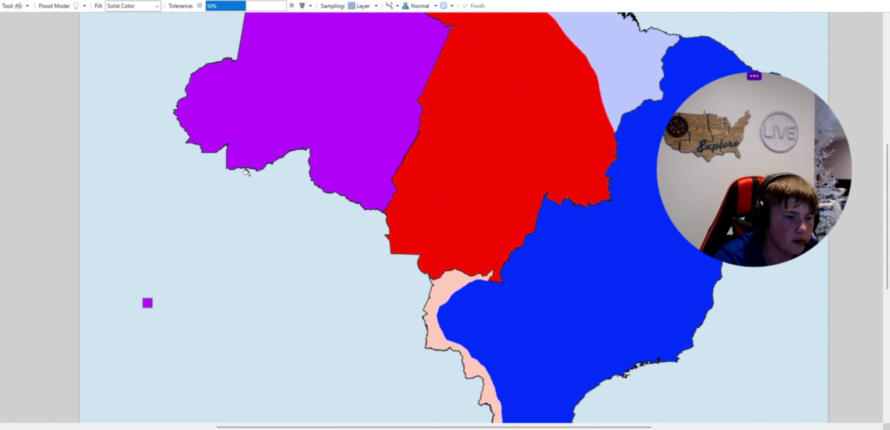
pyautogui.click(447, 275)
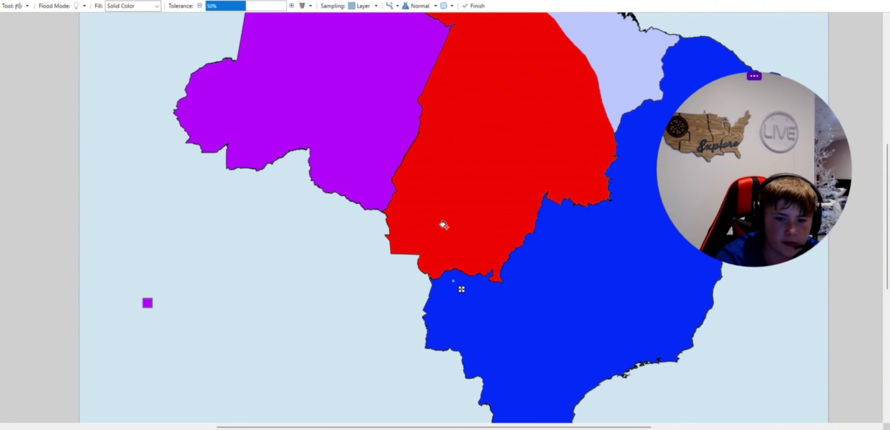
pyautogui.scroll(-3, 441, 224)
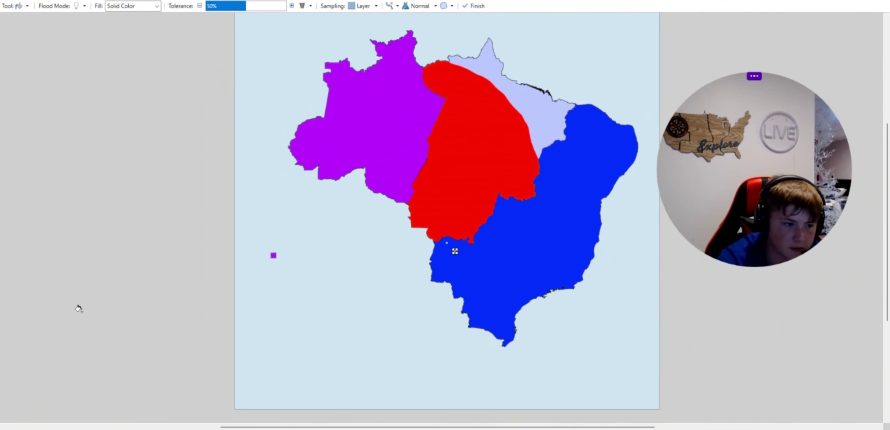
# Step: Recolor the red territory's northwestern corner and the northern stretch of its border with purple in light purple, rounding the front line
pyautogui.press('r')
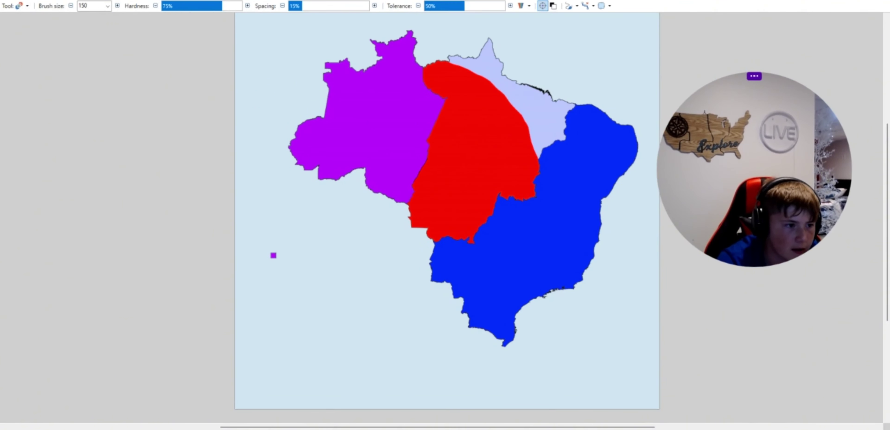
pyautogui.scroll(5, 433, 115)
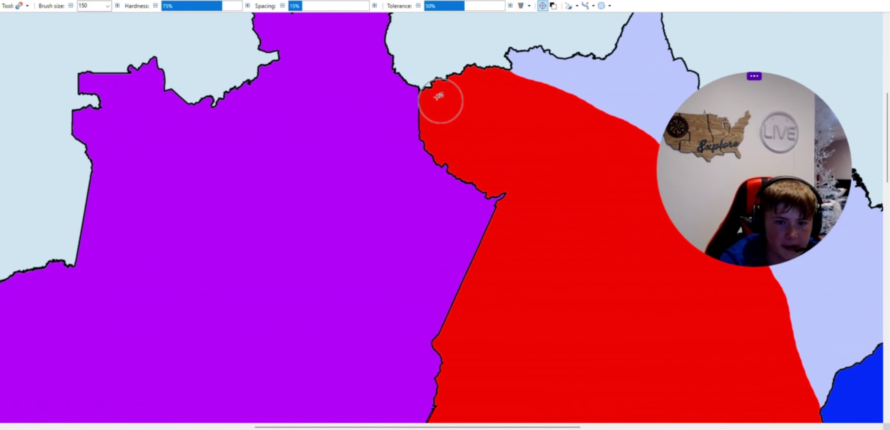
pyautogui.moveTo(440, 97)
pyautogui.mouseDown()
pyautogui.moveTo(458, 154)
pyautogui.moveTo(504, 205)
pyautogui.moveTo(540, 270)
pyautogui.moveTo(460, 252)
pyautogui.moveTo(491, 301)
pyautogui.moveTo(468, 285)
pyautogui.mouseUp()
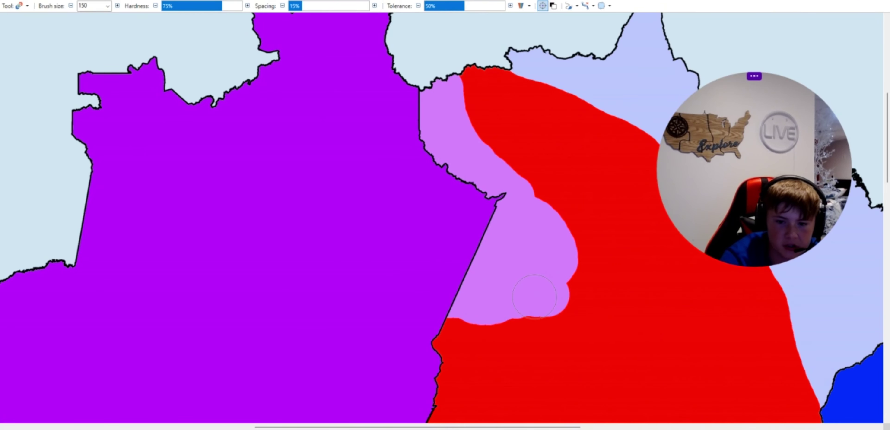
pyautogui.moveTo(535, 297)
pyautogui.mouseDown()
pyautogui.moveTo(550, 200)
pyautogui.moveTo(442, 65)
pyautogui.moveTo(518, 69)
pyautogui.moveTo(471, 94)
pyautogui.moveTo(515, 107)
pyautogui.moveTo(553, 86)
pyautogui.moveTo(536, 146)
pyautogui.moveTo(529, 124)
pyautogui.mouseUp()
pyautogui.scroll(-5, 547, 68)
pyautogui.scroll(3, 533, 202)
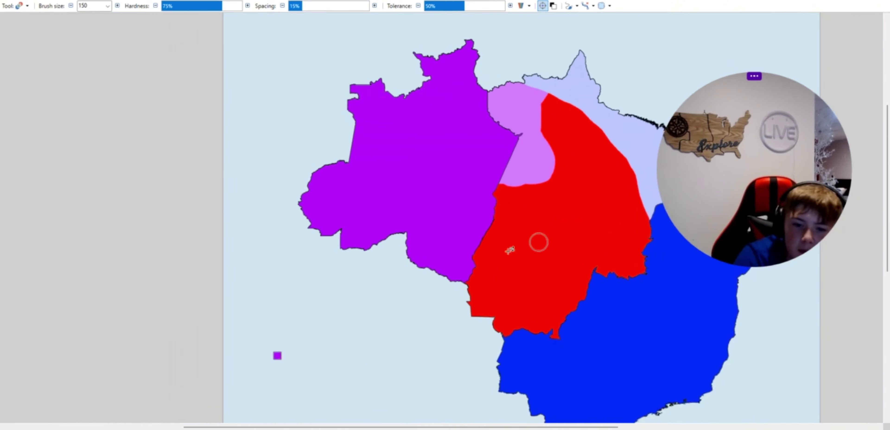
# Step: Extend the light purple occupied band along the red territory's whole western border to its southwestern corner, smoothing its northern front line
pyautogui.moveTo(508, 182); pyautogui.dragTo(504, 175)
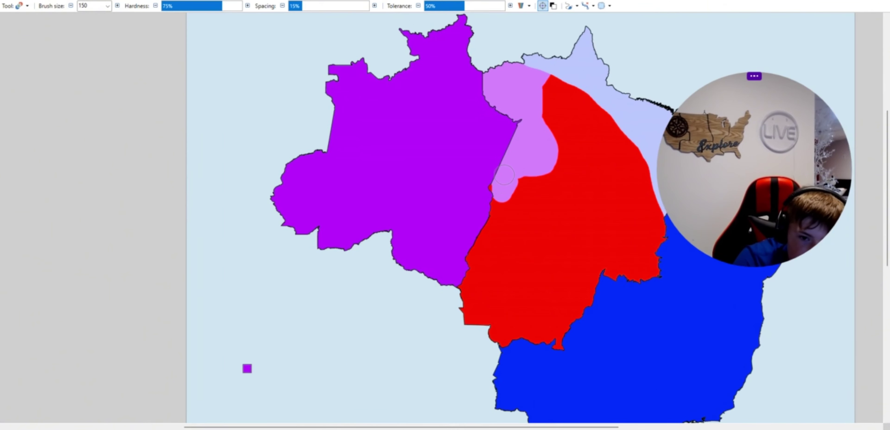
pyautogui.moveTo(485, 210)
pyautogui.mouseDown()
pyautogui.moveTo(456, 278)
pyautogui.moveTo(466, 297)
pyautogui.moveTo(498, 210)
pyautogui.moveTo(523, 188)
pyautogui.mouseUp()
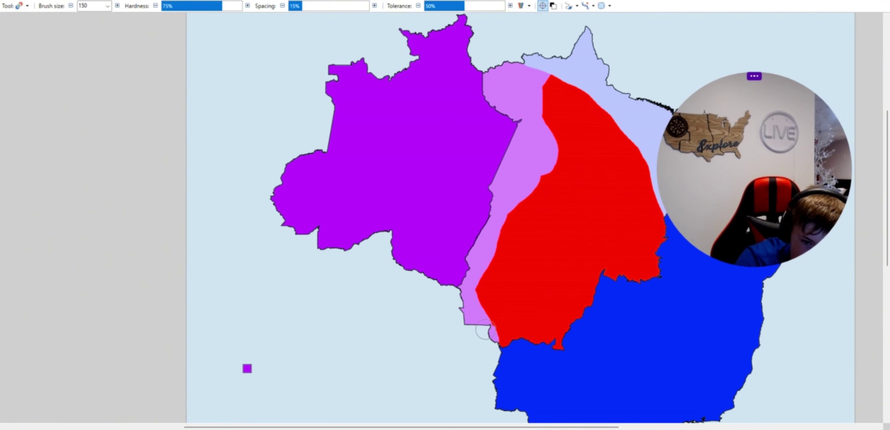
pyautogui.moveTo(490, 261); pyautogui.dragTo(542, 168)
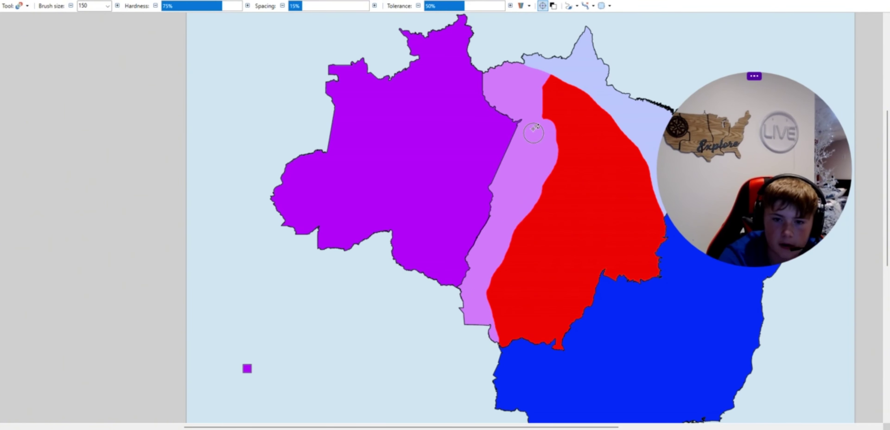
pyautogui.moveTo(545, 116); pyautogui.dragTo(543, 104)
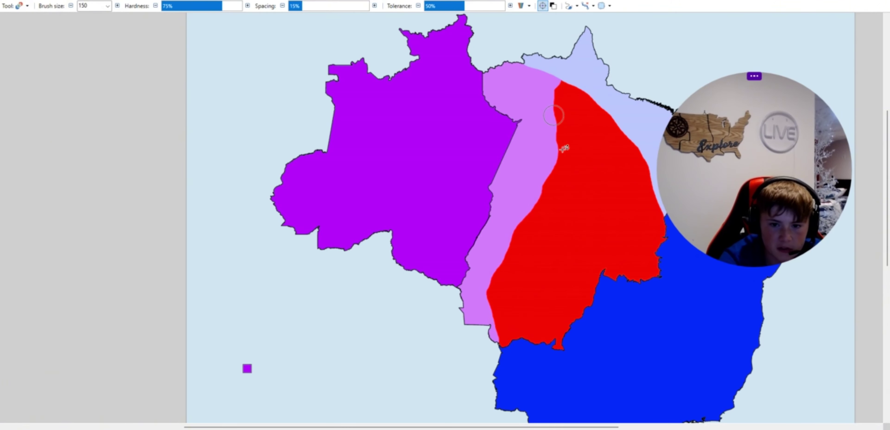
# Step: Recolor the red territory's southeastern part light blue, from its eastern corner down to the southern border spur
pyautogui.scroll(-2, 600, 349)
pyautogui.scroll(3, 610, 360)
pyautogui.moveTo(562, 230)
pyautogui.mouseDown()
pyautogui.moveTo(569, 304)
pyautogui.moveTo(525, 347)
pyautogui.moveTo(539, 293)
pyautogui.moveTo(543, 211)
pyautogui.moveTo(602, 249)
pyautogui.moveTo(636, 250)
pyautogui.moveTo(649, 238)
pyautogui.moveTo(584, 224)
pyautogui.moveTo(643, 216)
pyautogui.moveTo(549, 204)
pyautogui.mouseUp()
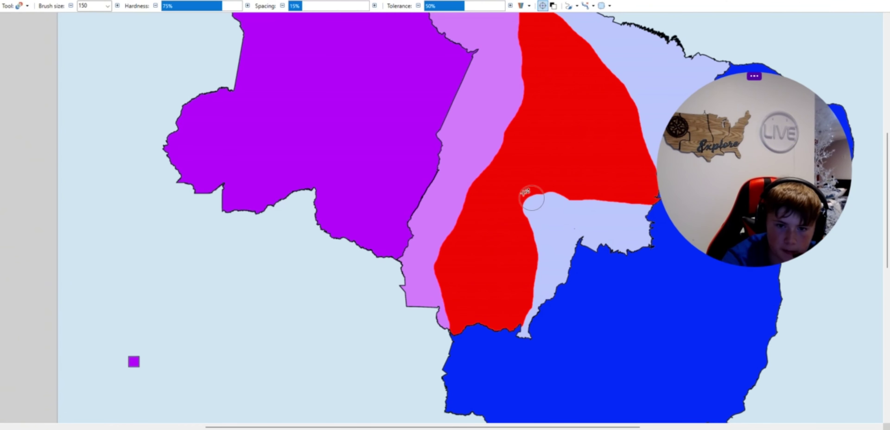
# Step: Cut the remaining red area in two with a light purple band, and recolor the southern red pocket light blue
pyautogui.moveTo(491, 173); pyautogui.dragTo(532, 204)
pyautogui.moveTo(461, 175)
pyautogui.mouseDown()
pyautogui.moveTo(499, 199)
pyautogui.moveTo(455, 208)
pyautogui.mouseUp()
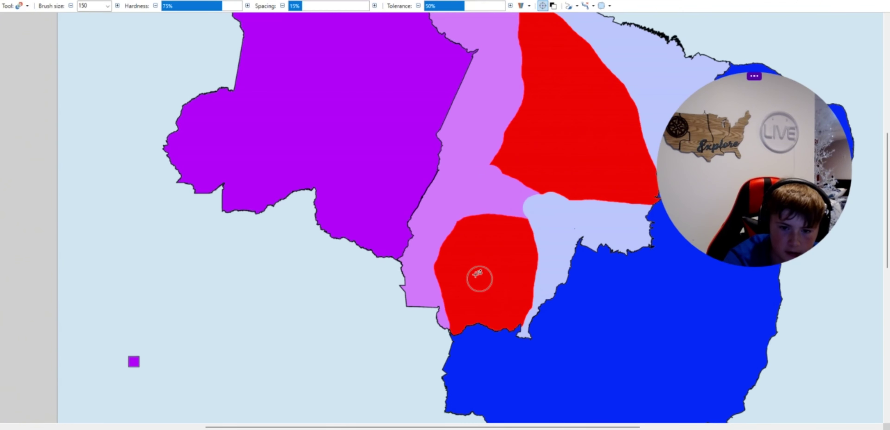
pyautogui.moveTo(534, 230)
pyautogui.mouseDown()
pyautogui.moveTo(512, 325)
pyautogui.moveTo(467, 329)
pyautogui.moveTo(446, 316)
pyautogui.moveTo(508, 291)
pyautogui.moveTo(449, 276)
pyautogui.moveTo(500, 266)
pyautogui.moveTo(545, 211)
pyautogui.moveTo(459, 248)
pyautogui.moveTo(455, 262)
pyautogui.mouseUp()
# Step: Fill the last red area in the centre with light blue, and return to the Paintbrush tool
pyautogui.scroll(-5, 515, 248)
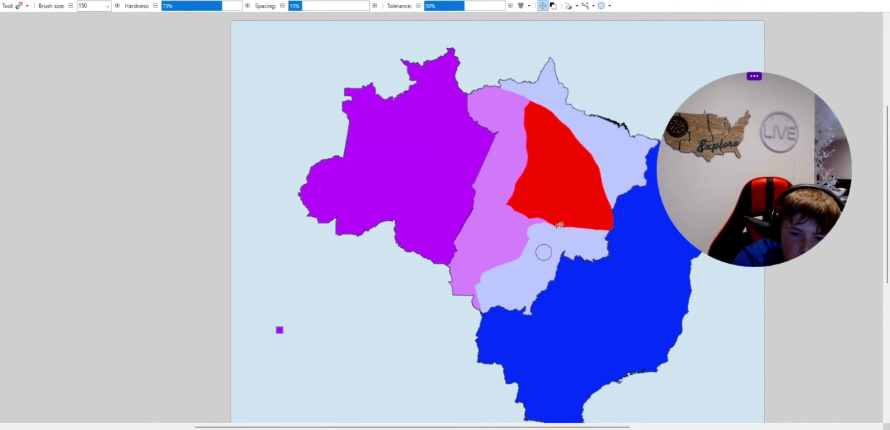
pyautogui.scroll(2, 533, 224)
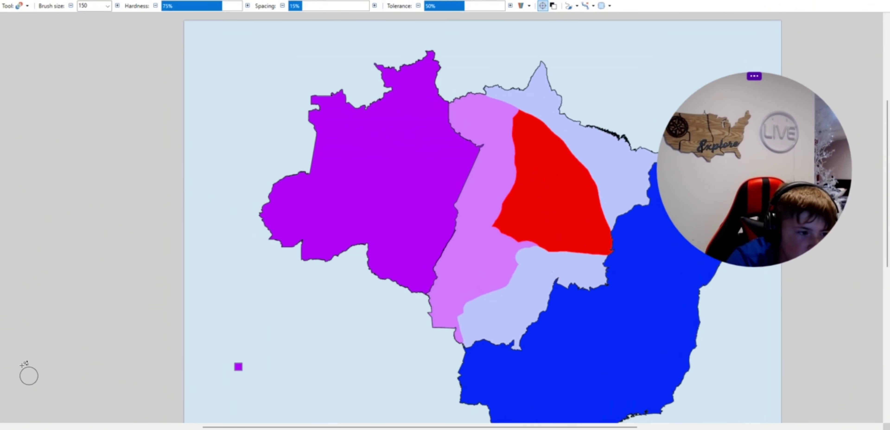
pyautogui.press('f')
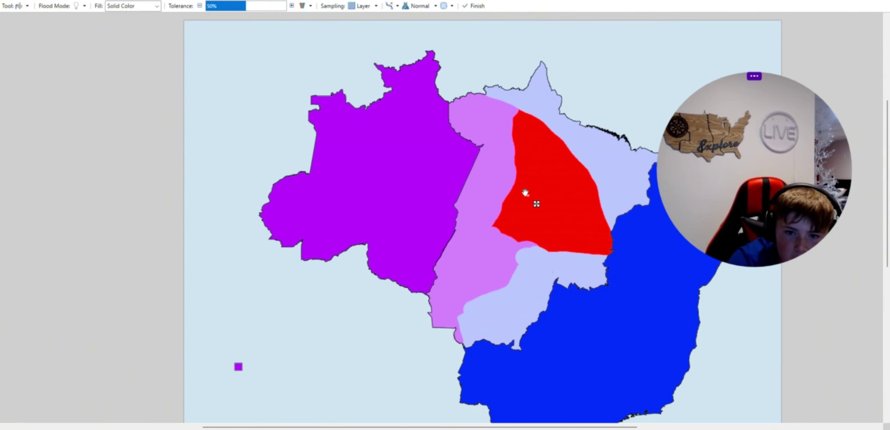
pyautogui.click(537, 203)
pyautogui.scroll(-1, 545, 209)
pyautogui.scroll(-2, 550, 211)
pyautogui.scroll(2, 576, 254)
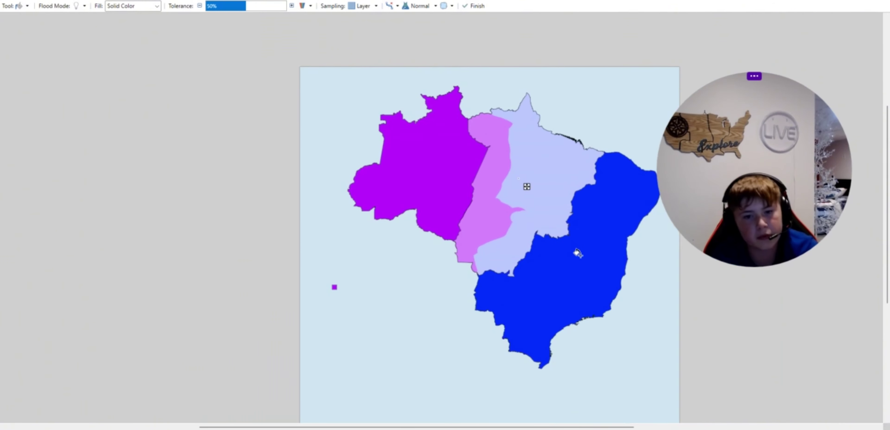
pyautogui.scroll(-3, 633, 308)
pyautogui.scroll(2, 595, 280)
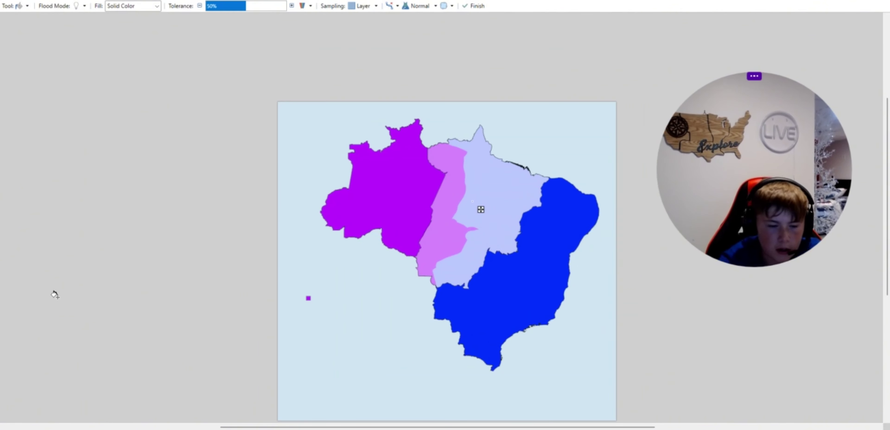
pyautogui.press('Return')
pyautogui.scroll(-2, 448, 243)
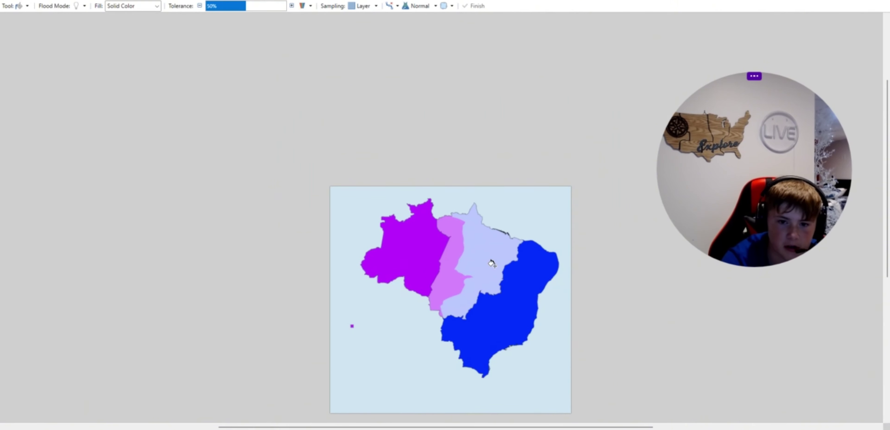
pyautogui.scroll(3, 507, 221)
pyautogui.scroll(1, 503, 293)
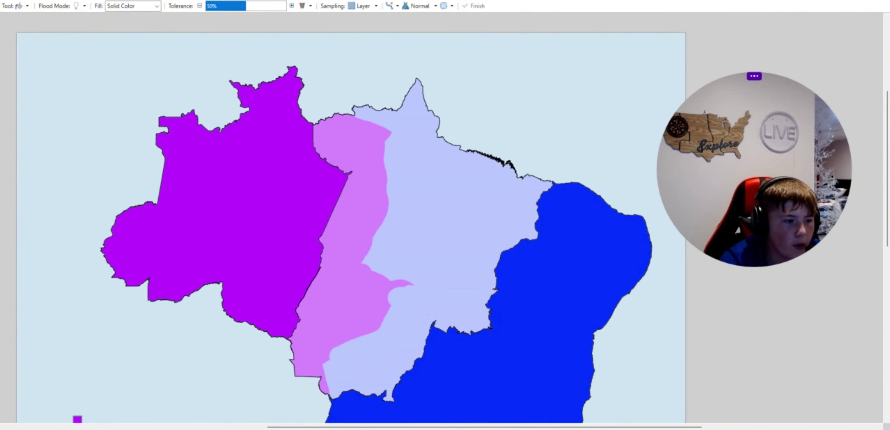
pyautogui.press('b')
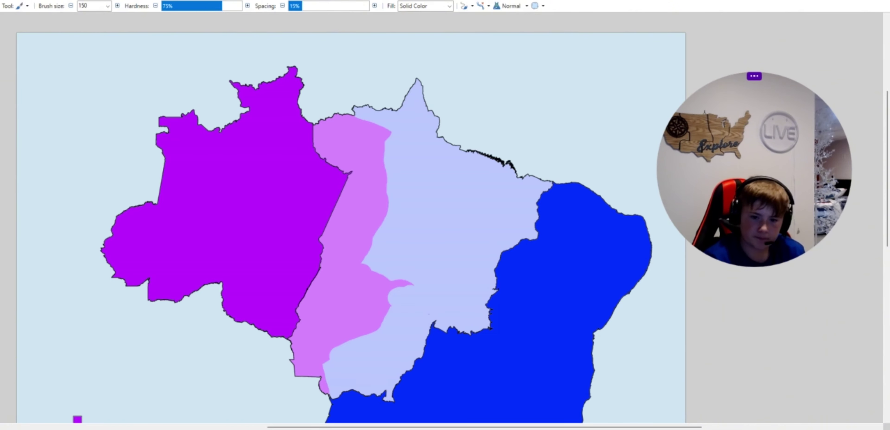
pyautogui.scroll(-4, 528, 318)
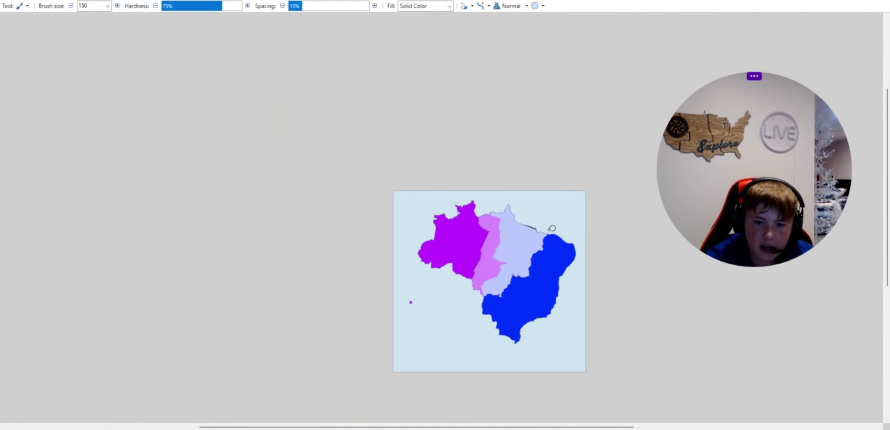
pyautogui.scroll(-2, 535, 312)
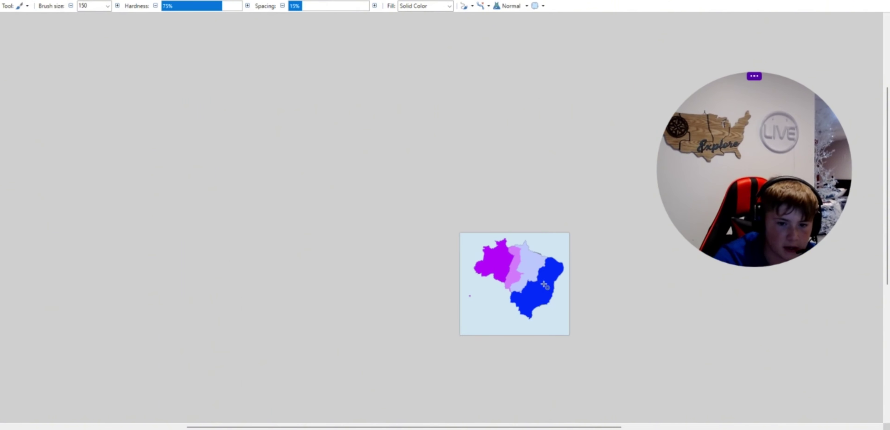
pyautogui.scroll(2, 529, 300)
pyautogui.scroll(-1, 519, 274)
pyautogui.scroll(-2, 533, 225)
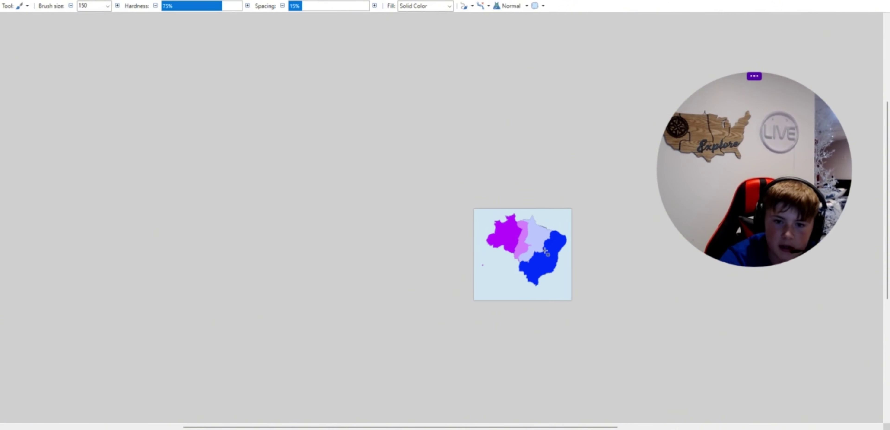
pyautogui.scroll(2, 545, 247)
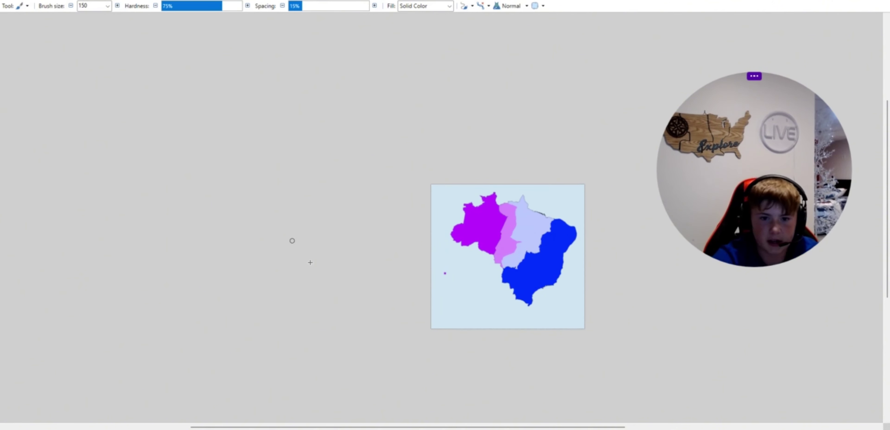
pyautogui.scroll(2, 574, 250)
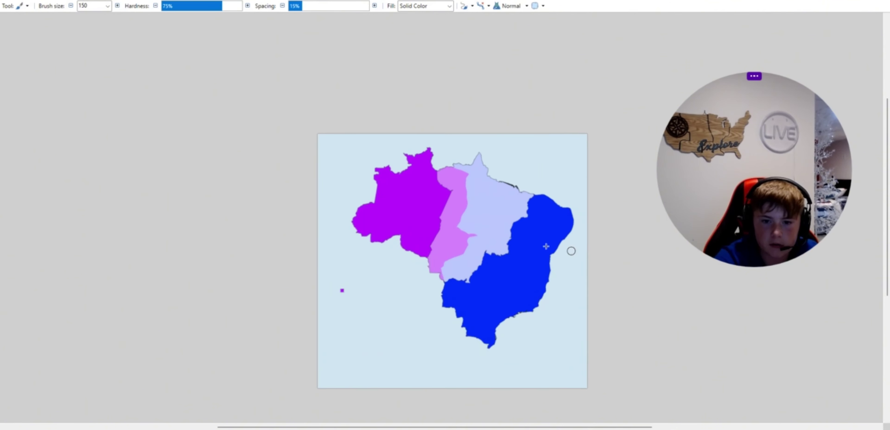
pyautogui.scroll(1, 373, 213)
pyautogui.scroll(-1, 450, 200)
pyautogui.scroll(1, 479, 191)
pyautogui.scroll(-1, 479, 191)
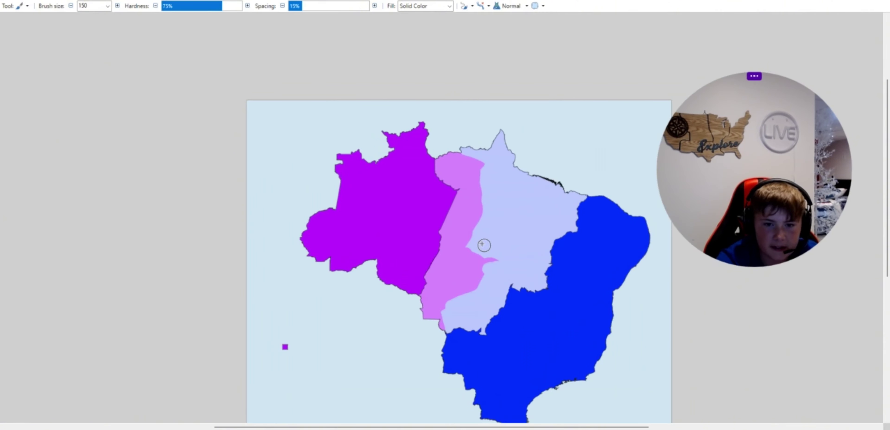
# Step: Remove the pointed light purple spur in the middle of the front line and smooth the edge with light blue
pyautogui.scroll(2, 485, 246)
pyautogui.scroll(3, 493, 255)
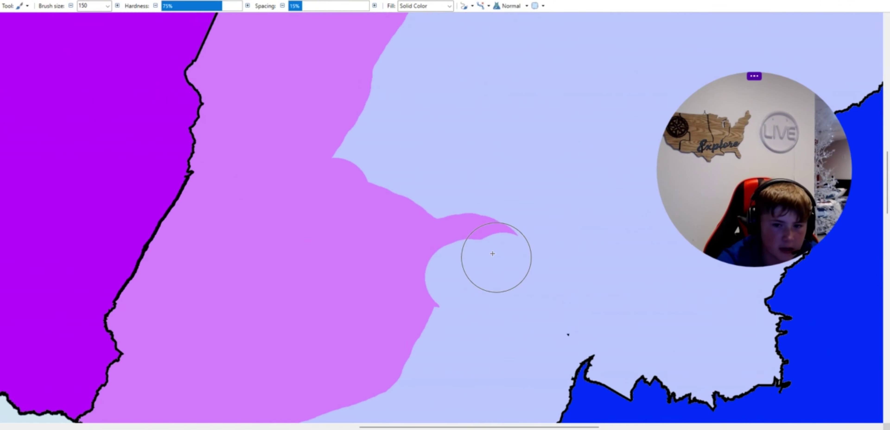
pyautogui.moveTo(482, 222)
pyautogui.mouseDown()
pyautogui.moveTo(509, 238)
pyautogui.moveTo(469, 225)
pyautogui.moveTo(441, 354)
pyautogui.moveTo(413, 201)
pyautogui.moveTo(384, 152)
pyautogui.mouseUp()
pyautogui.scroll(-3, 444, 292)
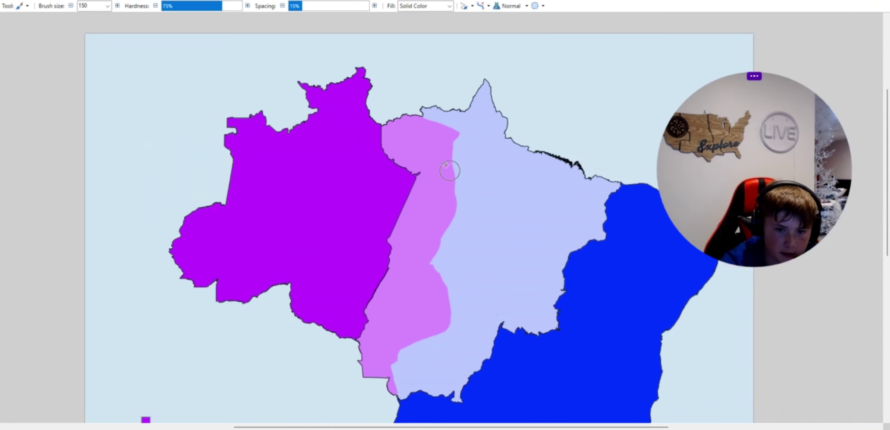
# Step: Push a rounded light purple lobe eastward in the north and smooth the front line below it
pyautogui.scroll(1, 446, 166)
pyautogui.moveTo(469, 133)
pyautogui.mouseDown()
pyautogui.moveTo(452, 151)
pyautogui.moveTo(482, 130)
pyautogui.mouseUp()
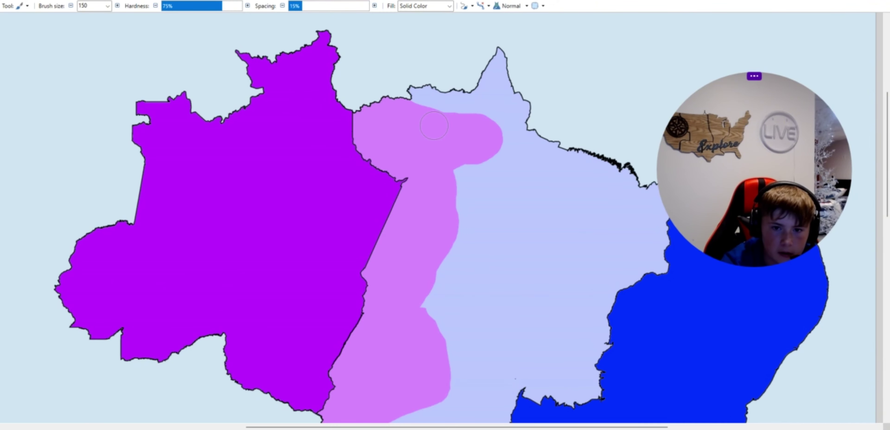
pyautogui.moveTo(441, 183)
pyautogui.mouseDown()
pyautogui.moveTo(485, 158)
pyautogui.moveTo(457, 196)
pyautogui.mouseUp()
pyautogui.moveTo(434, 255); pyautogui.dragTo(418, 315)
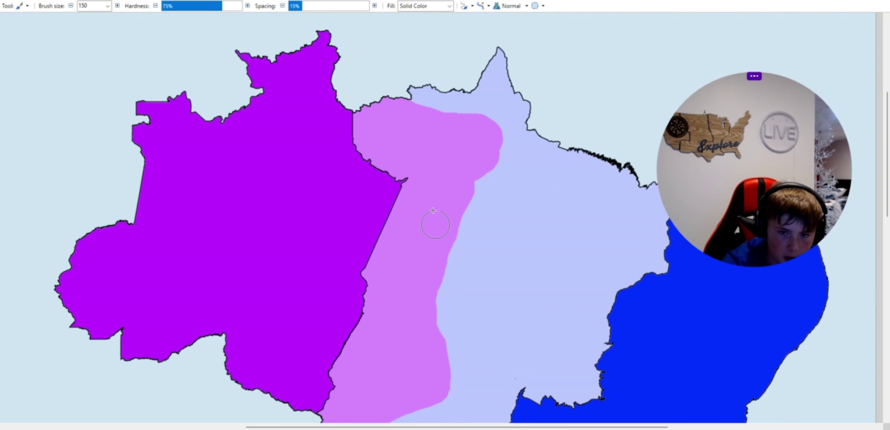
pyautogui.scroll(-3, 434, 210)
pyautogui.scroll(5, 408, 338)
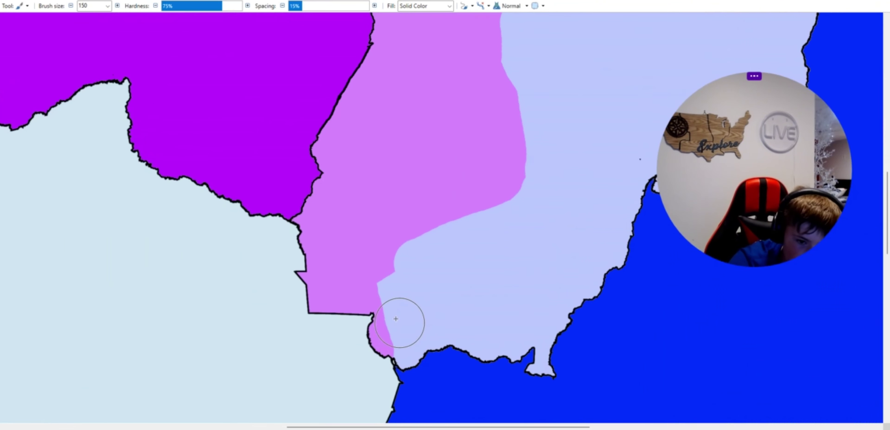
pyautogui.moveTo(398, 328); pyautogui.dragTo(387, 333)
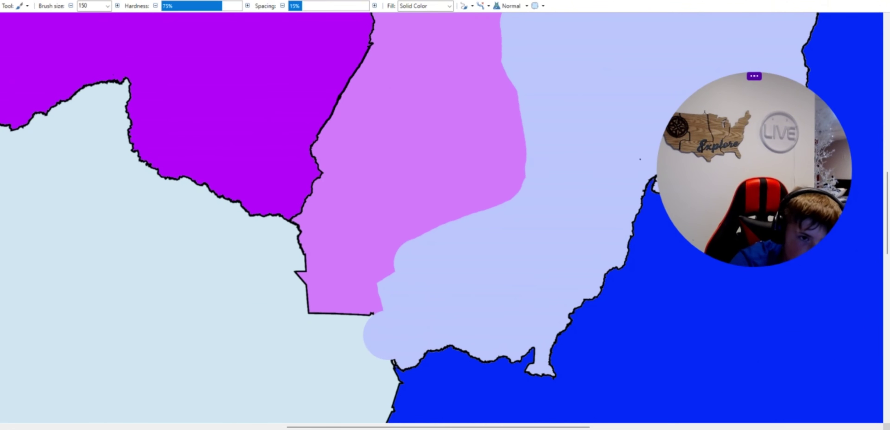
pyautogui.click(111, 4)
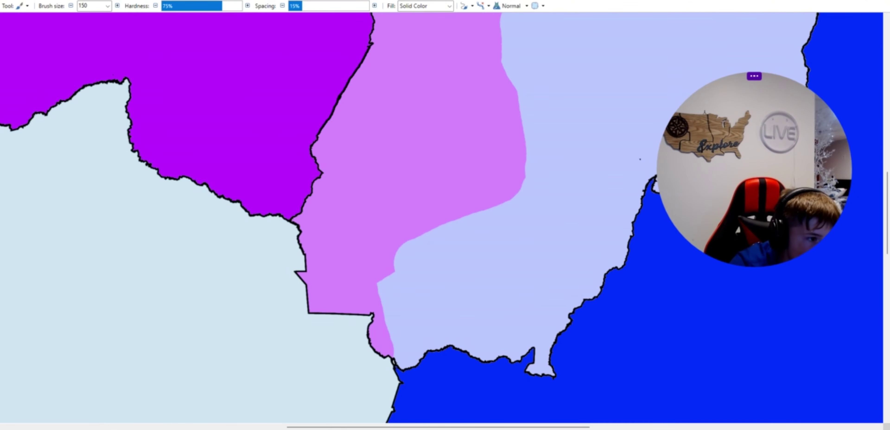
pyautogui.press('f')
pyautogui.click(379, 344)
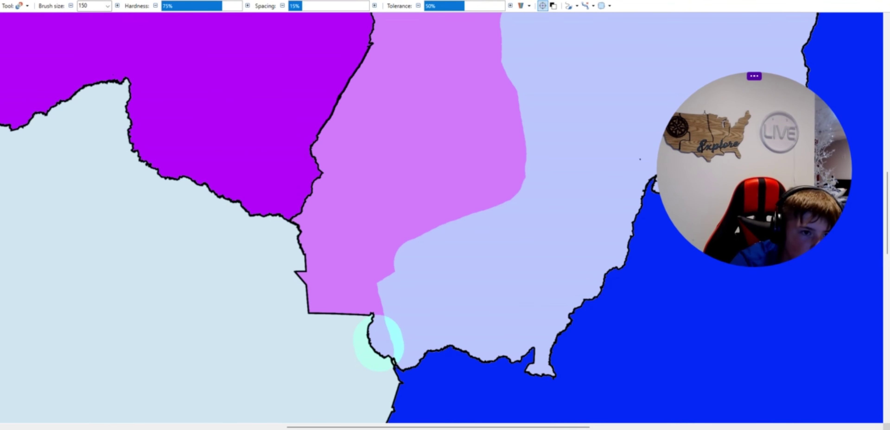
pyautogui.hotkey('ctrl', 'z')
pyautogui.press('b')
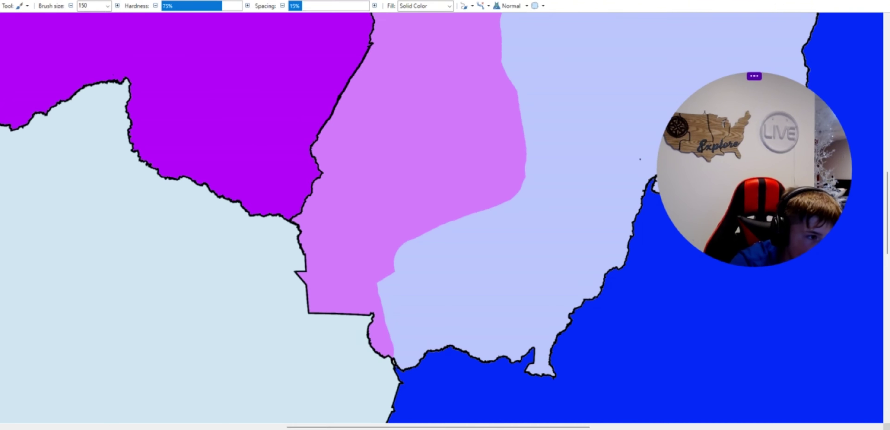
# Step: Set the brush size to 35 and paint light blue across the narrow southwestern neck, separating the light purple tip and smoothing the edge above
pyautogui.click(71, 5)
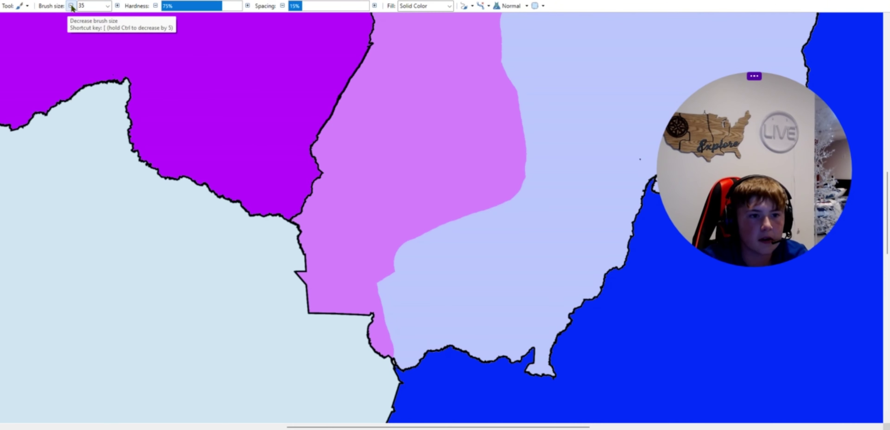
pyautogui.scroll(5, 380, 304)
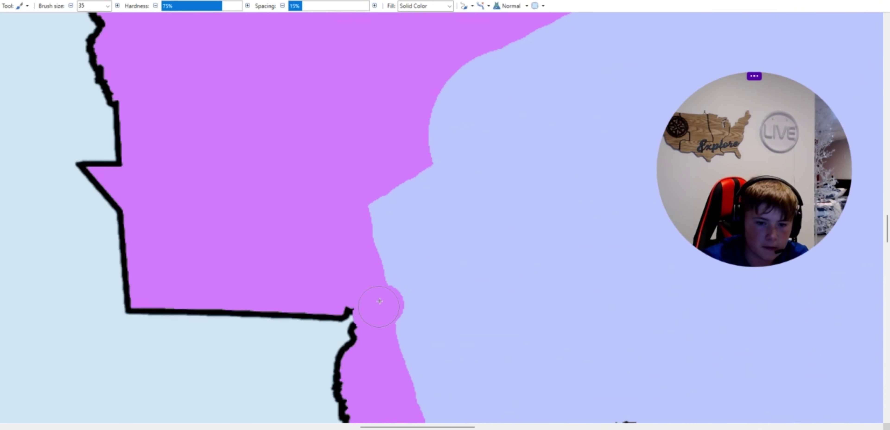
pyautogui.hotkey('ctrl', 'z')
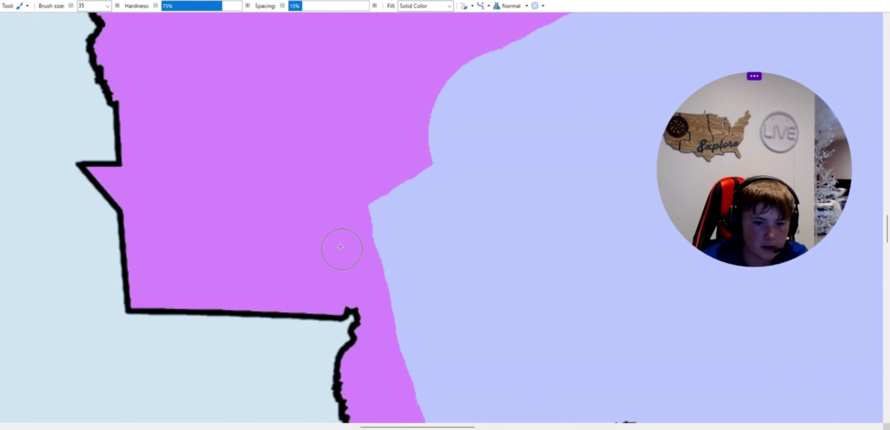
pyautogui.moveTo(390, 305)
pyautogui.mouseDown()
pyautogui.moveTo(378, 307)
pyautogui.moveTo(364, 229)
pyautogui.moveTo(395, 206)
pyautogui.moveTo(372, 281)
pyautogui.moveTo(376, 302)
pyautogui.moveTo(371, 272)
pyautogui.moveTo(445, 175)
pyautogui.moveTo(455, 133)
pyautogui.moveTo(411, 210)
pyautogui.mouseUp()
pyautogui.scroll(-2, 408, 204)
pyautogui.scroll(2, 433, 268)
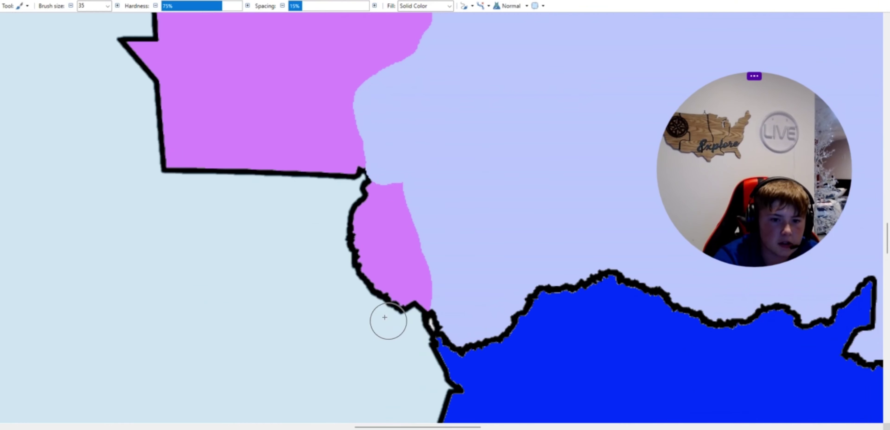
# Step: Flood-fill with light blue starting from the separated light purple tip at the southwestern corner
pyautogui.press('f')
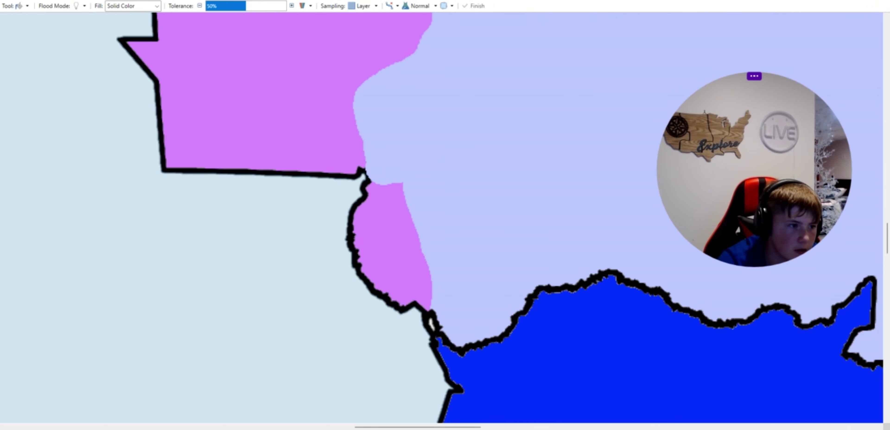
pyautogui.click(413, 248)
pyautogui.scroll(-3, 403, 252)
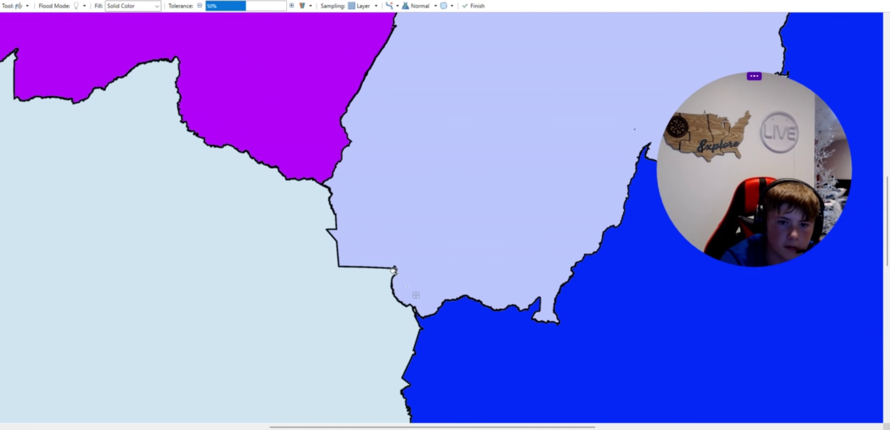
# Step: Undo the light blue flood fill and the brush strokes that cut through the light purple southwestern neck
pyautogui.click(132, 7)
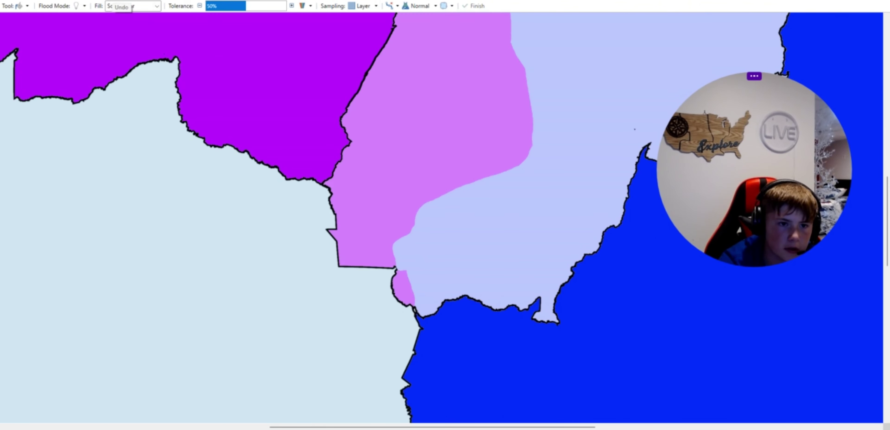
pyautogui.press('b')
pyautogui.scroll(3, 441, 264)
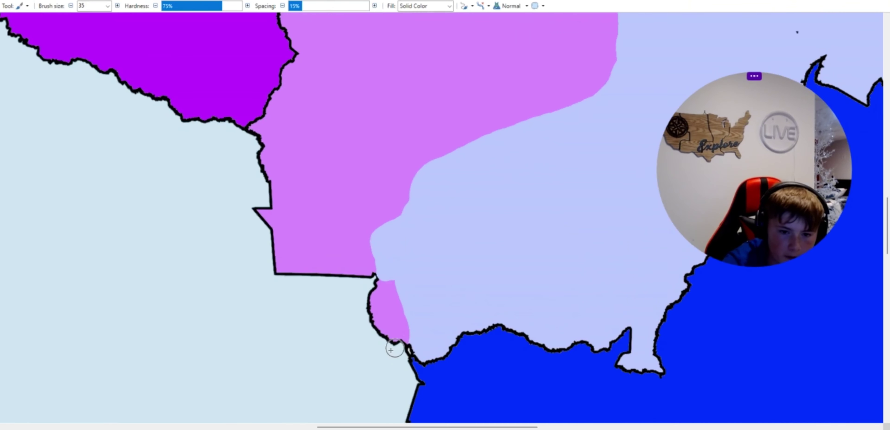
pyautogui.moveTo(393, 185)
pyautogui.mouseDown()
pyautogui.moveTo(421, 203)
pyautogui.moveTo(454, 342)
pyautogui.moveTo(469, 337)
pyautogui.moveTo(422, 334)
pyautogui.mouseUp()
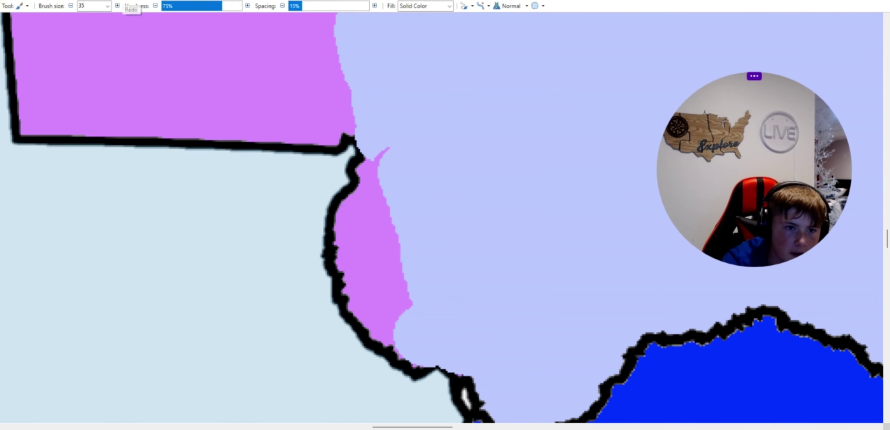
pyautogui.hotkey('ctrl', 'z')
pyautogui.hotkey('ctrl', 'z')
pyautogui.hotkey('ctrl', 'z')
pyautogui.hotkey('ctrl', 'z')
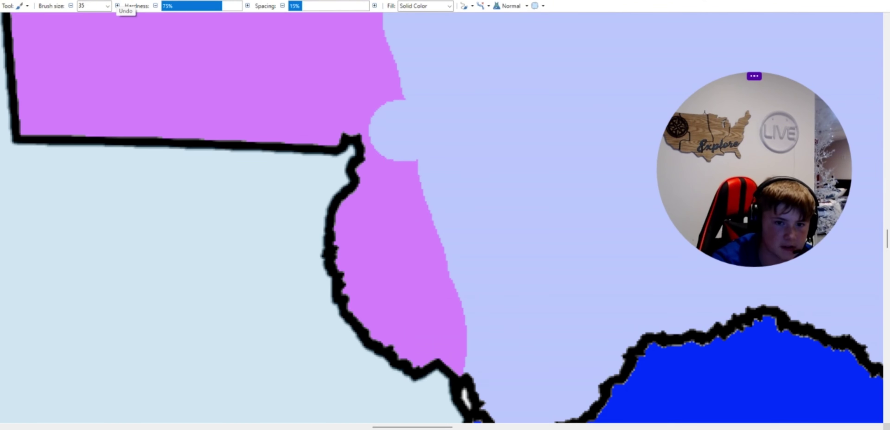
pyautogui.hotkey('ctrl', 'z')
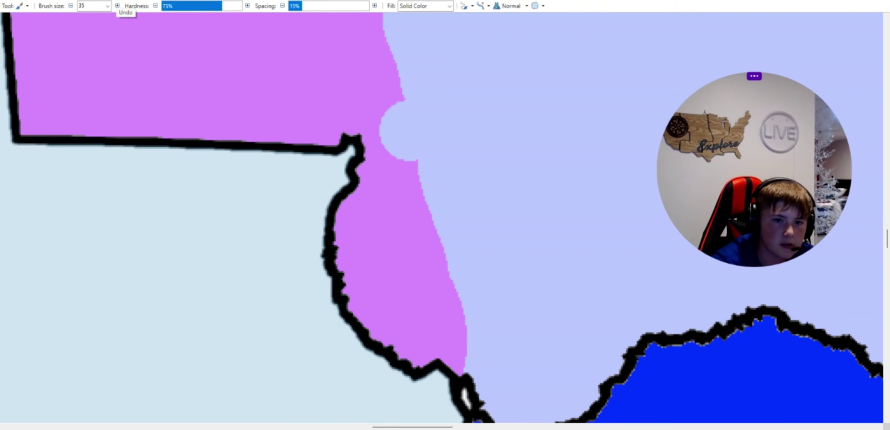
pyautogui.hotkey('ctrl', 'z')
# Step: Smooth the bend in the front line above the southwestern neck with short light blue strokes
pyautogui.scroll(-5, 297, 242)
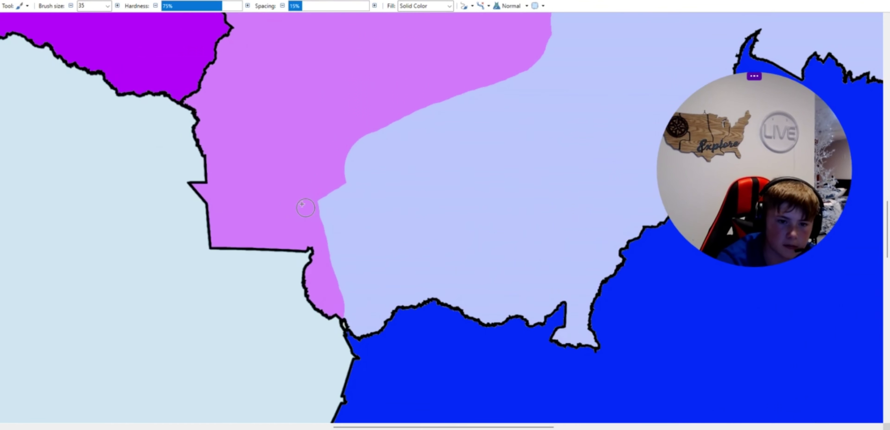
pyautogui.scroll(3, 306, 207)
pyautogui.moveTo(326, 204)
pyautogui.mouseDown()
pyautogui.moveTo(338, 226)
pyautogui.moveTo(334, 192)
pyautogui.mouseUp()
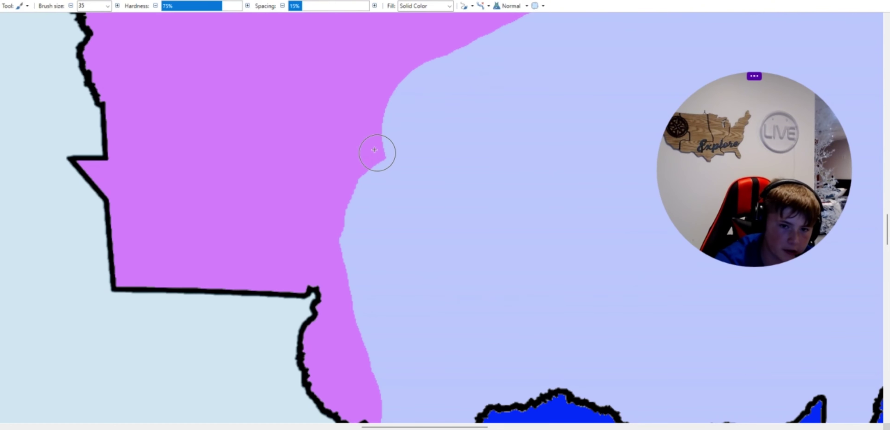
pyautogui.moveTo(375, 150)
pyautogui.mouseDown()
pyautogui.moveTo(377, 171)
pyautogui.moveTo(392, 162)
pyautogui.moveTo(411, 111)
pyautogui.moveTo(391, 141)
pyautogui.mouseUp()
pyautogui.scroll(-3, 423, 241)
pyautogui.scroll(4, 415, 207)
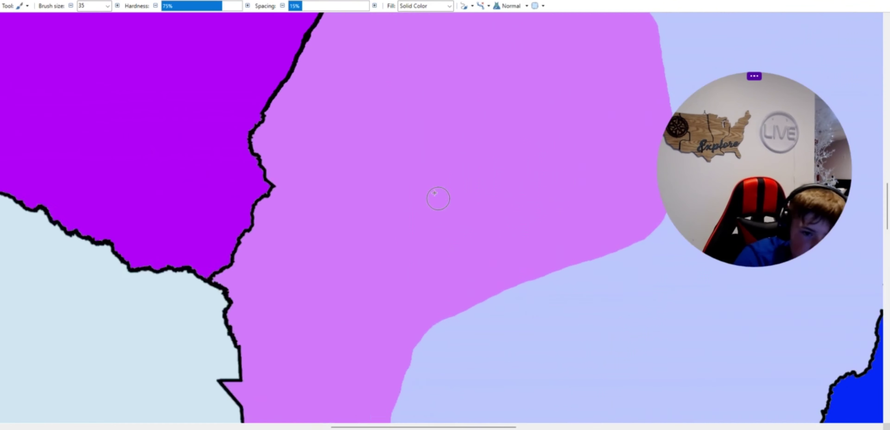
# Step: Paint a small round light blue spot inside the southern part of the light purple territory
pyautogui.scroll(-3, 434, 193)
pyautogui.scroll(3, 472, 195)
pyautogui.moveTo(444, 104); pyautogui.dragTo(463, 99)
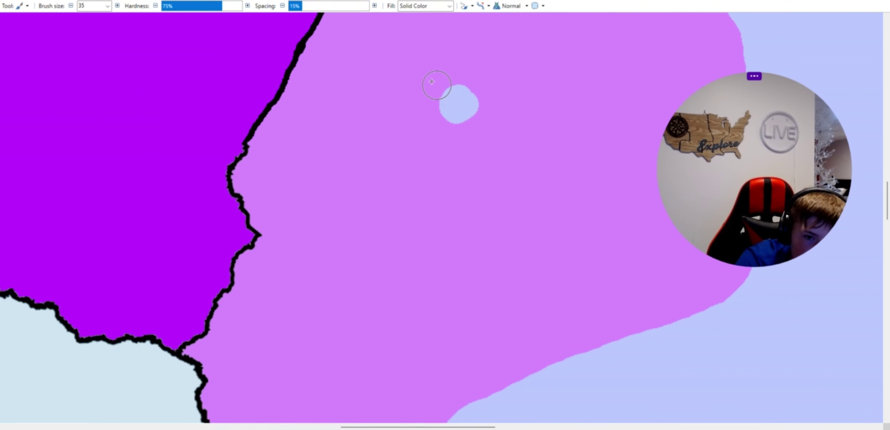
pyautogui.scroll(-6, 437, 106)
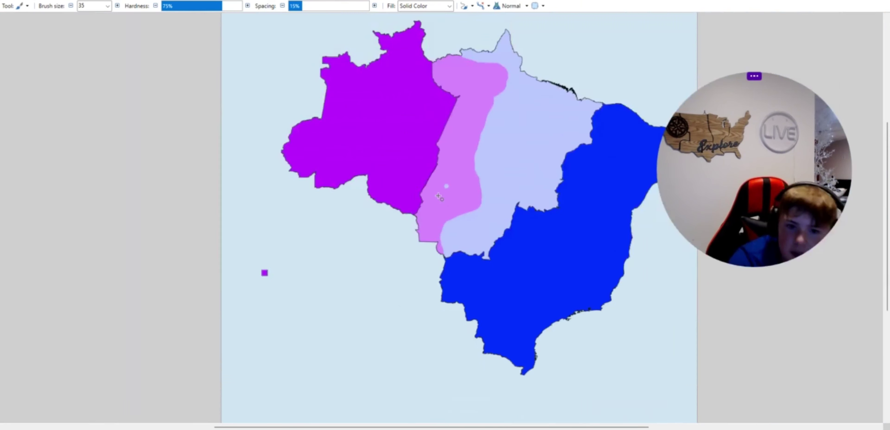
pyautogui.scroll(1, 483, 256)
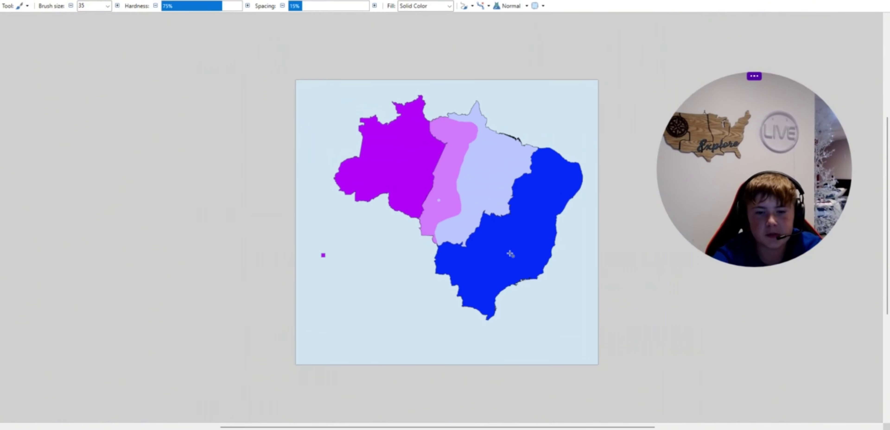
pyautogui.scroll(1, 511, 254)
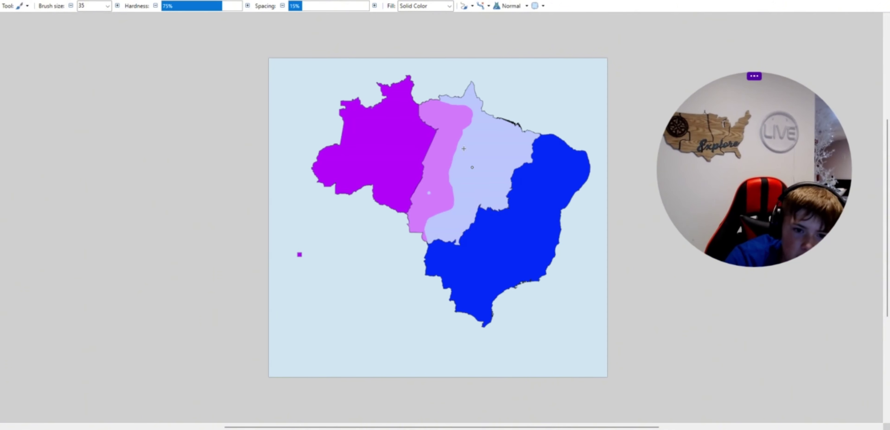
# Step: Set the Recolor brush size to 100 and recolour the western end of the purple territory orange
pyautogui.scroll(4, 379, 143)
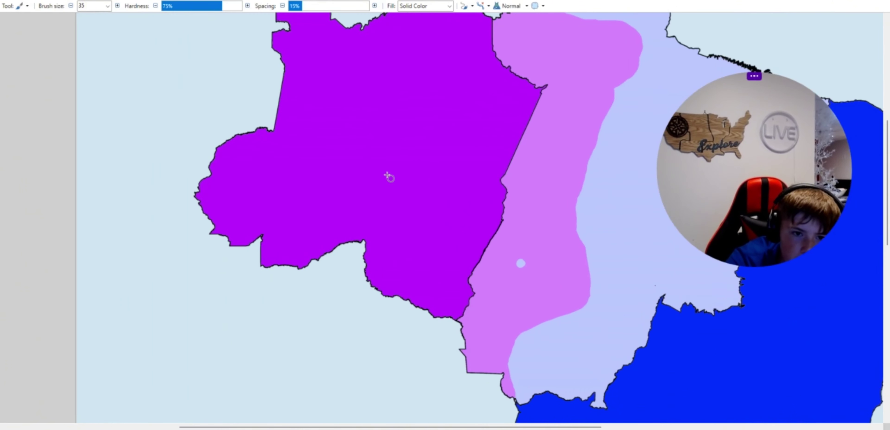
pyautogui.press('f')
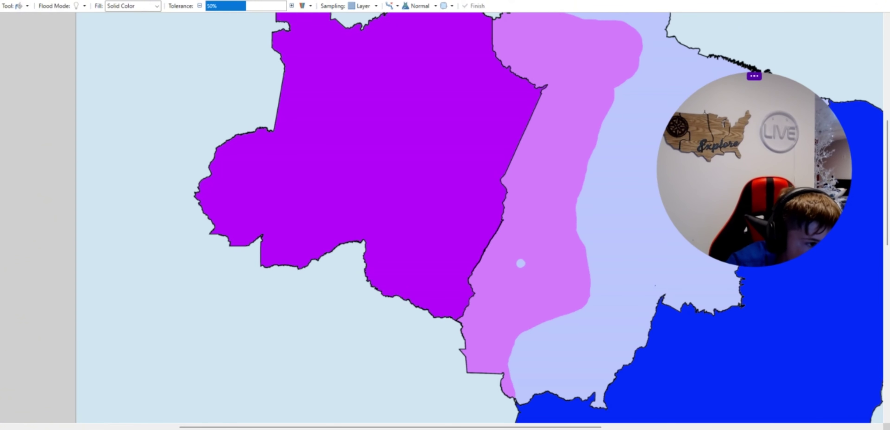
pyautogui.press('r')
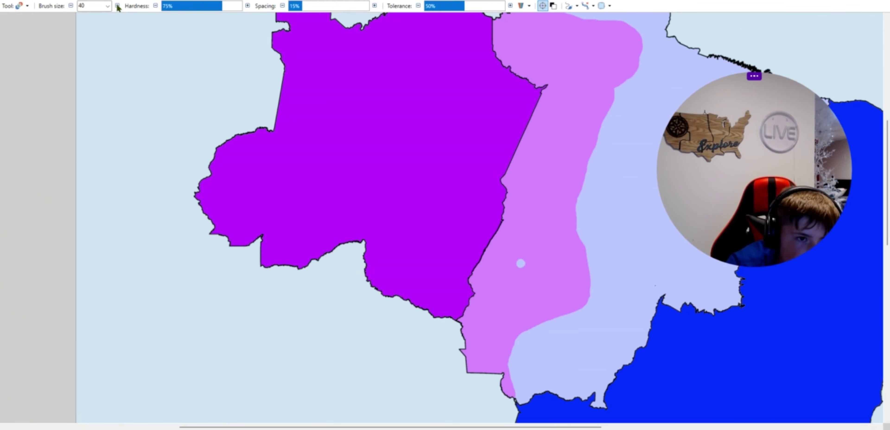
pyautogui.click(117, 5)
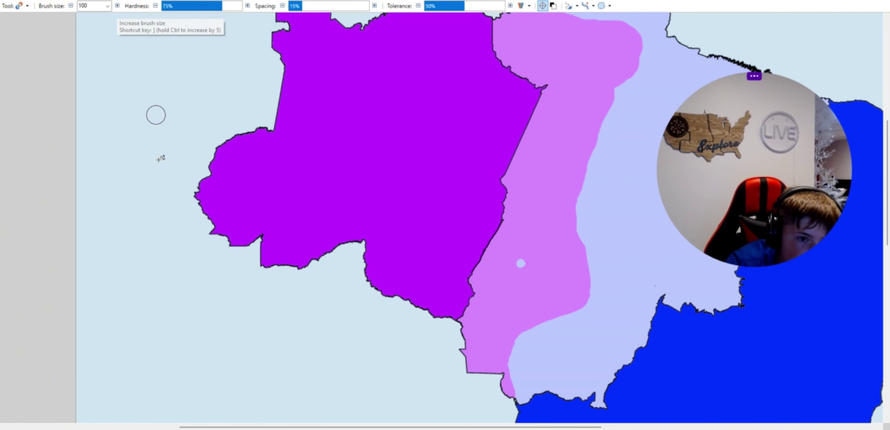
pyautogui.moveTo(231, 204)
pyautogui.mouseDown()
pyautogui.moveTo(204, 197)
pyautogui.moveTo(223, 121)
pyautogui.moveTo(241, 228)
pyautogui.moveTo(248, 141)
pyautogui.moveTo(279, 256)
pyautogui.moveTo(300, 274)
pyautogui.moveTo(306, 261)
pyautogui.moveTo(277, 236)
pyautogui.mouseUp()
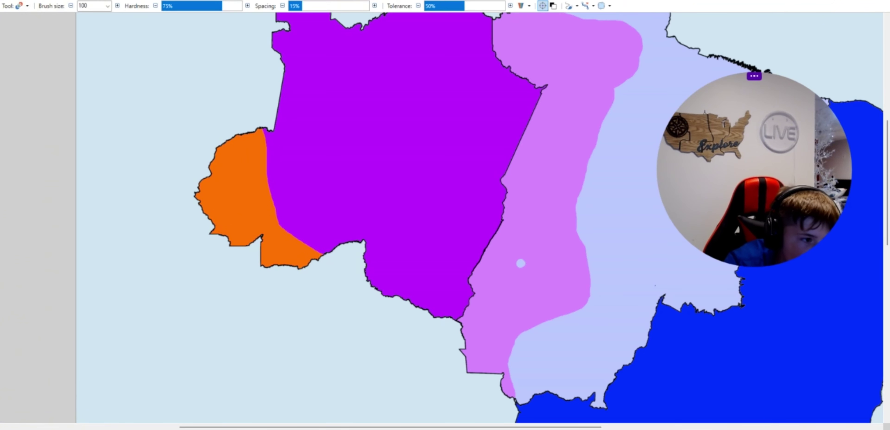
# Step: Set the Recolor brush size to 200 and extend the orange area eastward across the purple territory's south to the light purple border
pyautogui.click(118, 6)
pyautogui.click(118, 6)
pyautogui.click(117, 5)
pyautogui.click(117, 6)
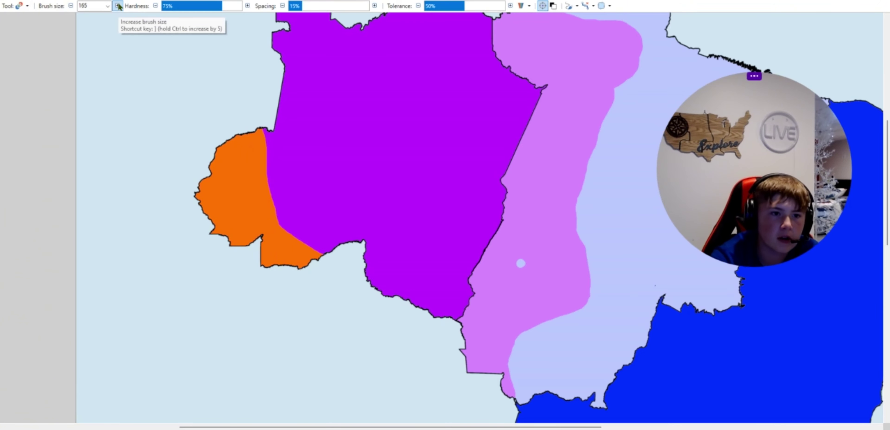
pyautogui.click(118, 5)
pyautogui.click(117, 6)
pyautogui.click(117, 5)
pyautogui.moveTo(323, 247)
pyautogui.mouseDown()
pyautogui.moveTo(318, 229)
pyautogui.moveTo(279, 212)
pyautogui.mouseUp()
pyautogui.moveTo(255, 138)
pyautogui.mouseDown()
pyautogui.moveTo(350, 254)
pyautogui.moveTo(353, 235)
pyautogui.moveTo(384, 296)
pyautogui.mouseUp()
pyautogui.moveTo(373, 258)
pyautogui.mouseDown()
pyautogui.moveTo(420, 187)
pyautogui.moveTo(396, 169)
pyautogui.moveTo(342, 223)
pyautogui.moveTo(408, 169)
pyautogui.moveTo(451, 204)
pyautogui.moveTo(418, 247)
pyautogui.moveTo(406, 300)
pyautogui.moveTo(454, 320)
pyautogui.moveTo(474, 297)
pyautogui.mouseUp()
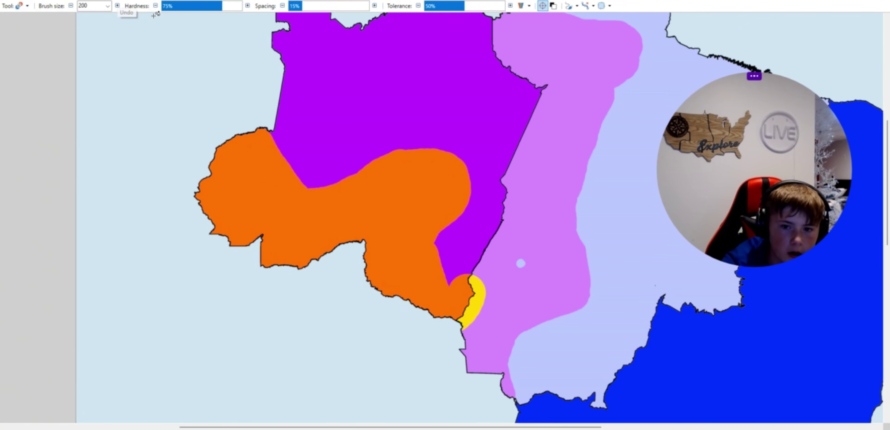
# Step: Recolour the southern part of the light purple strip yellow and even out the orange area's northern edge
pyautogui.moveTo(470, 301)
pyautogui.mouseDown()
pyautogui.moveTo(457, 258)
pyautogui.moveTo(471, 275)
pyautogui.moveTo(484, 263)
pyautogui.moveTo(479, 328)
pyautogui.moveTo(509, 371)
pyautogui.moveTo(498, 385)
pyautogui.moveTo(529, 403)
pyautogui.moveTo(559, 321)
pyautogui.moveTo(555, 335)
pyautogui.moveTo(513, 300)
pyautogui.moveTo(527, 278)
pyautogui.moveTo(577, 254)
pyautogui.moveTo(498, 257)
pyautogui.moveTo(474, 242)
pyautogui.moveTo(449, 242)
pyautogui.moveTo(482, 231)
pyautogui.moveTo(481, 177)
pyautogui.moveTo(508, 207)
pyautogui.moveTo(567, 232)
pyautogui.moveTo(517, 207)
pyautogui.moveTo(558, 204)
pyautogui.moveTo(501, 188)
pyautogui.moveTo(480, 162)
pyautogui.moveTo(407, 166)
pyautogui.mouseUp()
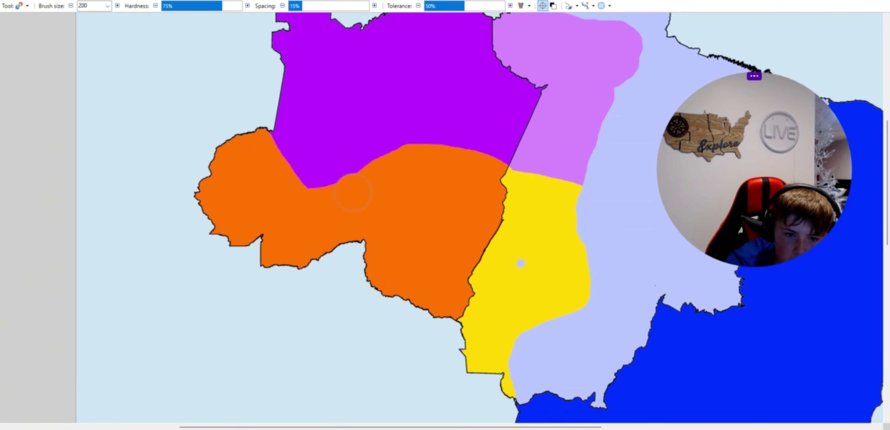
pyautogui.moveTo(353, 192); pyautogui.dragTo(301, 189)
pyautogui.scroll(-4, 350, 294)
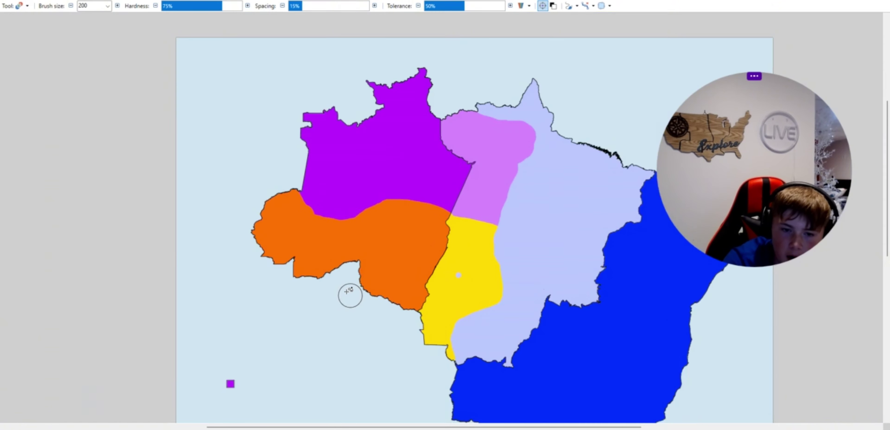
# Step: Push the orange and yellow areas northward along their shared border to the base of the northern light purple lobe
pyautogui.scroll(2, 416, 265)
pyautogui.scroll(-2, 431, 218)
pyautogui.scroll(4, 422, 218)
pyautogui.scroll(-5, 384, 218)
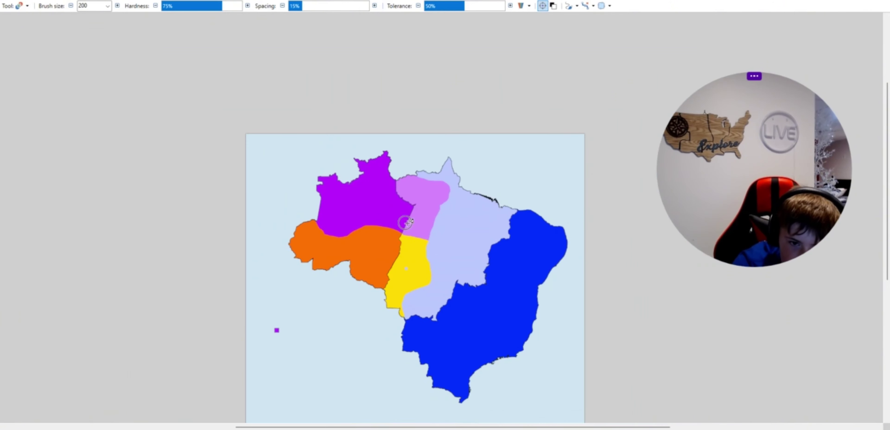
pyautogui.scroll(2, 428, 233)
pyautogui.scroll(-2, 449, 247)
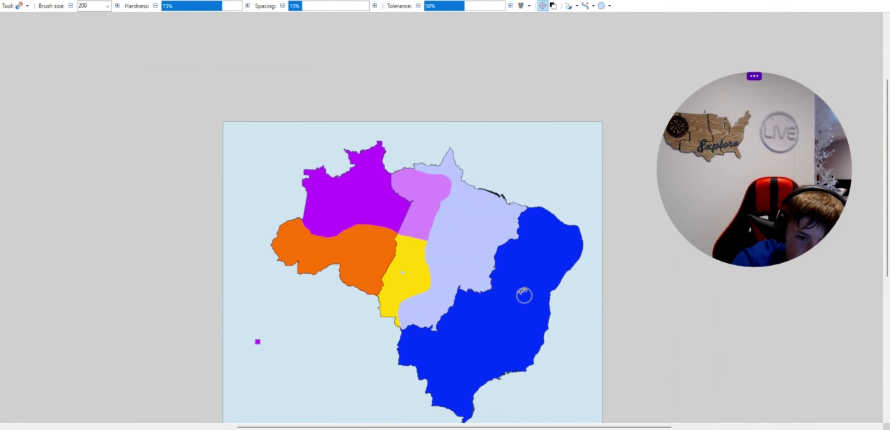
pyautogui.scroll(1, 524, 296)
pyautogui.scroll(5, 377, 190)
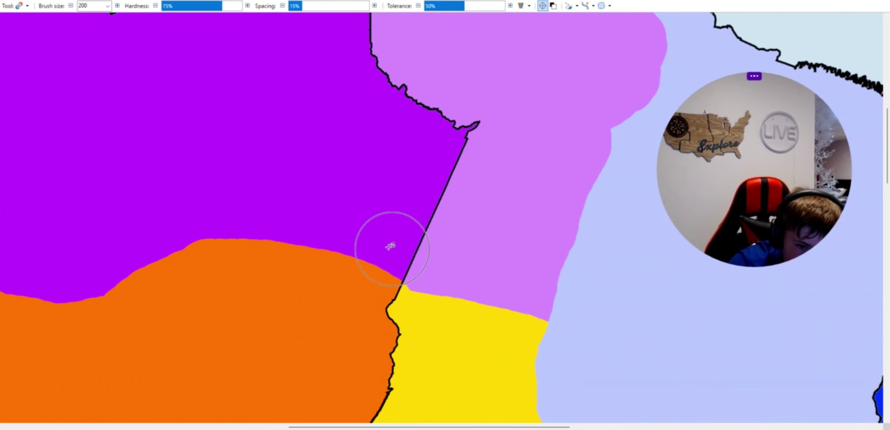
pyautogui.moveTo(391, 246)
pyautogui.mouseDown()
pyautogui.moveTo(367, 263)
pyautogui.moveTo(408, 239)
pyautogui.moveTo(423, 207)
pyautogui.moveTo(546, 317)
pyautogui.moveTo(482, 252)
pyautogui.moveTo(453, 189)
pyautogui.moveTo(473, 131)
pyautogui.moveTo(456, 114)
pyautogui.moveTo(341, 268)
pyautogui.moveTo(503, 134)
pyautogui.moveTo(602, 201)
pyautogui.moveTo(556, 233)
pyautogui.moveTo(581, 215)
pyautogui.mouseUp()
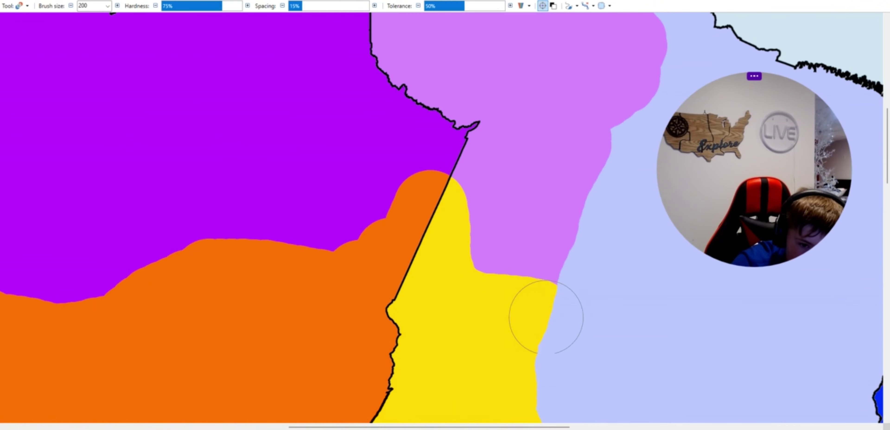
pyautogui.scroll(-6, 578, 206)
pyautogui.scroll(3, 553, 206)
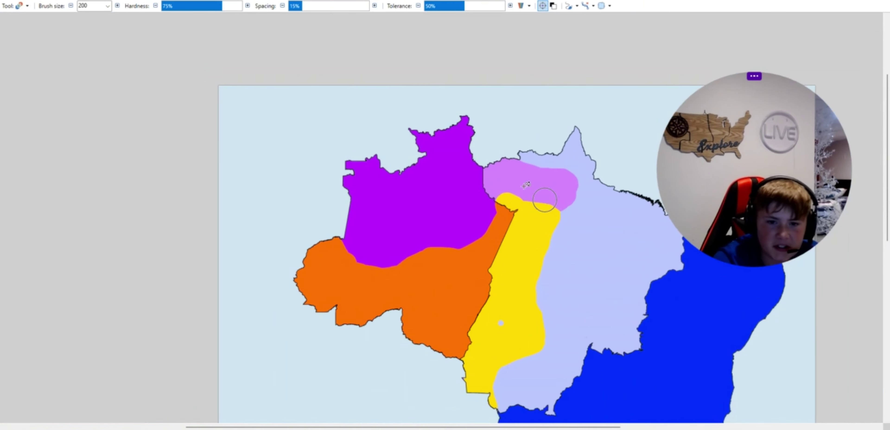
# Step: Set the Recolor brush size to 500 and recolour the remaining purple territory orange and the light purple lobe yellow
pyautogui.scroll(-1, 479, 201)
pyautogui.scroll(2, 487, 165)
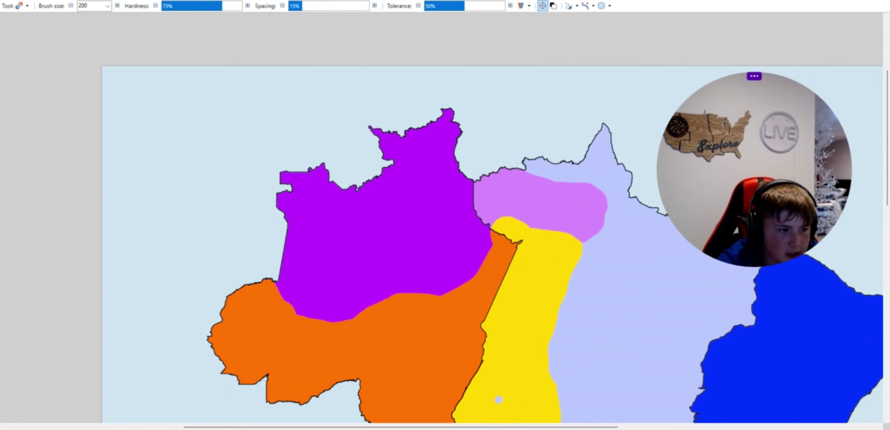
pyautogui.press('f')
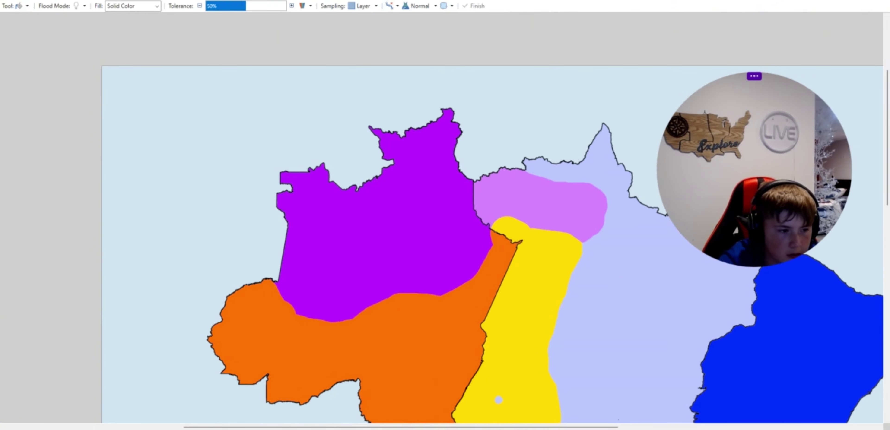
pyautogui.press('b')
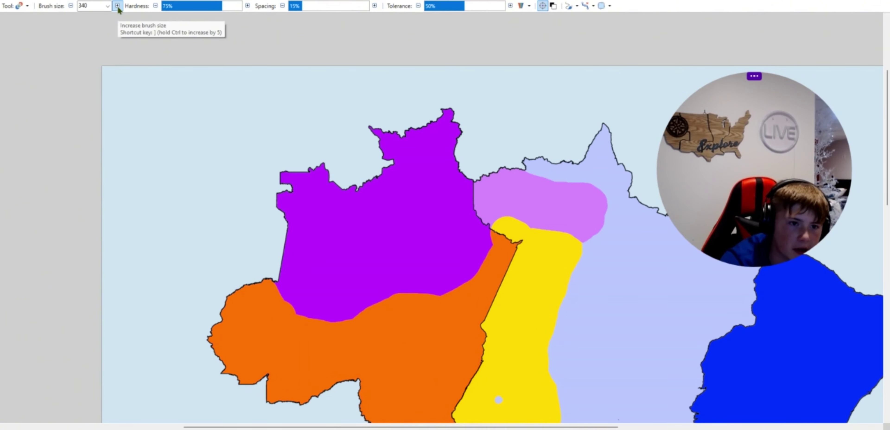
pyautogui.press('BackSpace')
pyautogui.press('BackSpace')
pyautogui.press('BackSpace')
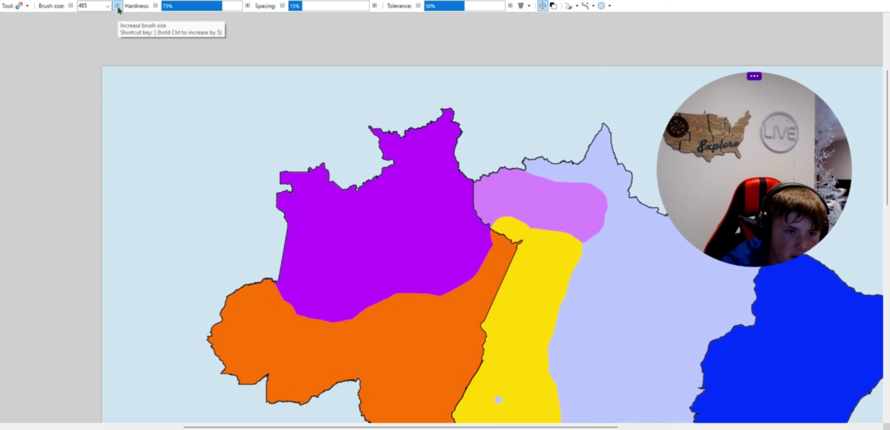
pyautogui.click(117, 6)
pyautogui.moveTo(334, 243)
pyautogui.mouseDown()
pyautogui.moveTo(302, 159)
pyautogui.moveTo(389, 321)
pyautogui.moveTo(588, 219)
pyautogui.moveTo(540, 204)
pyautogui.moveTo(284, 280)
pyautogui.moveTo(306, 187)
pyautogui.mouseUp()
pyautogui.scroll(-4, 276, 183)
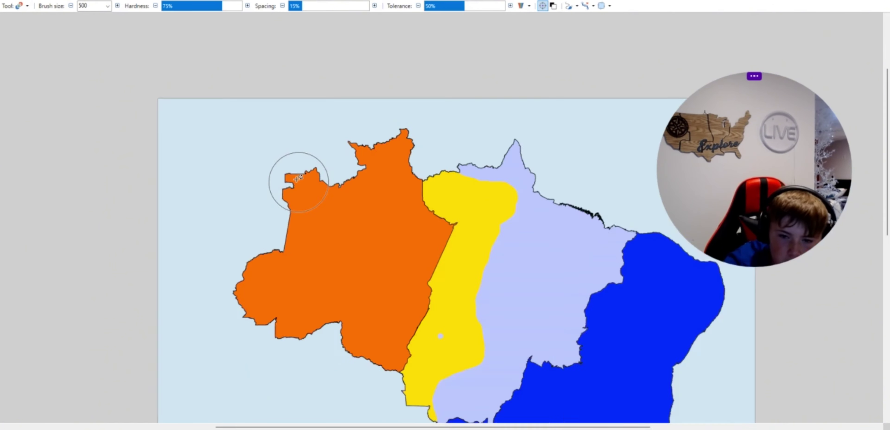
# Step: Flood-fill the orange, yellow and light blue territories with solid blue
pyautogui.scroll(3, 366, 193)
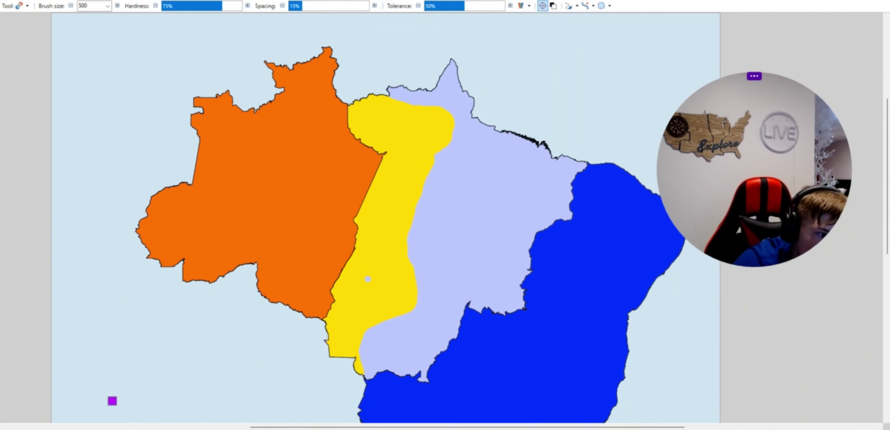
pyautogui.press('f')
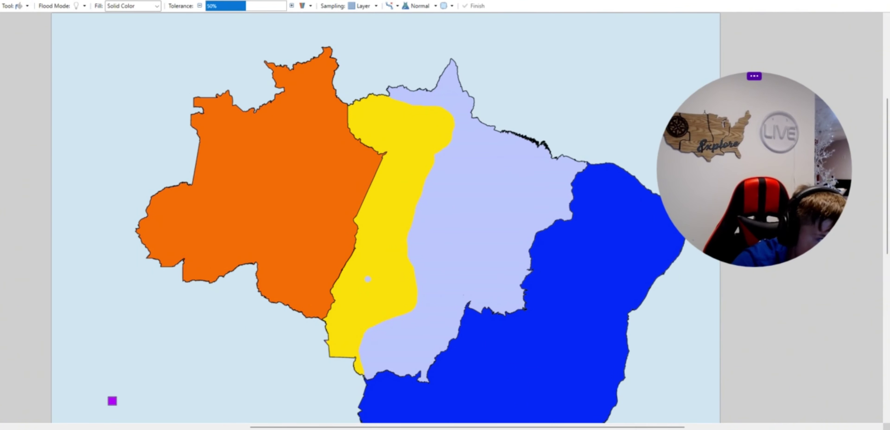
pyautogui.click(314, 176)
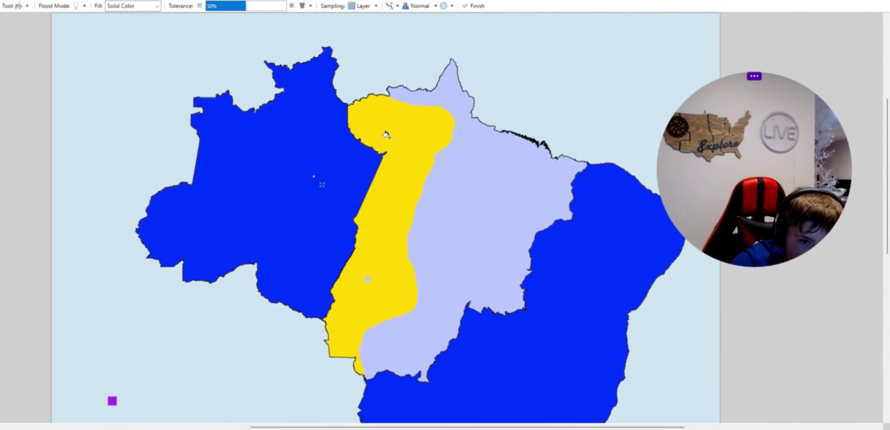
pyautogui.click(420, 144)
pyautogui.click(480, 195)
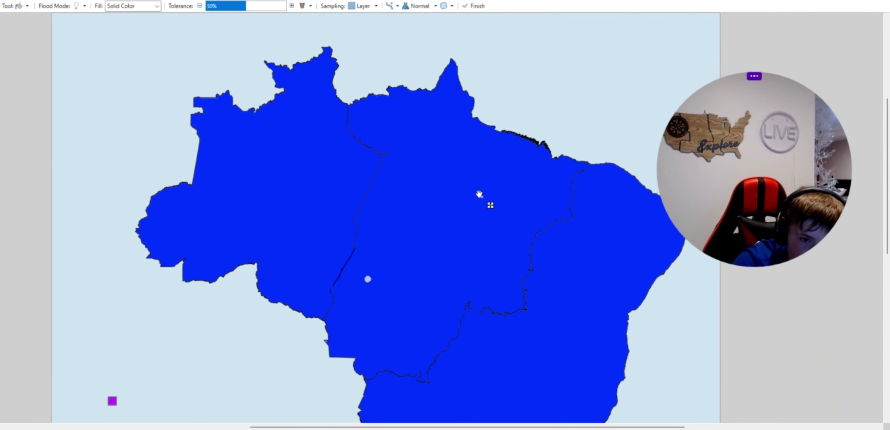
# Step: Paint over the internal borders in the southern, central and eastern parts of the country with the blue brush at size 500
pyautogui.scroll(-1, 450, 249)
pyautogui.scroll(2, 391, 258)
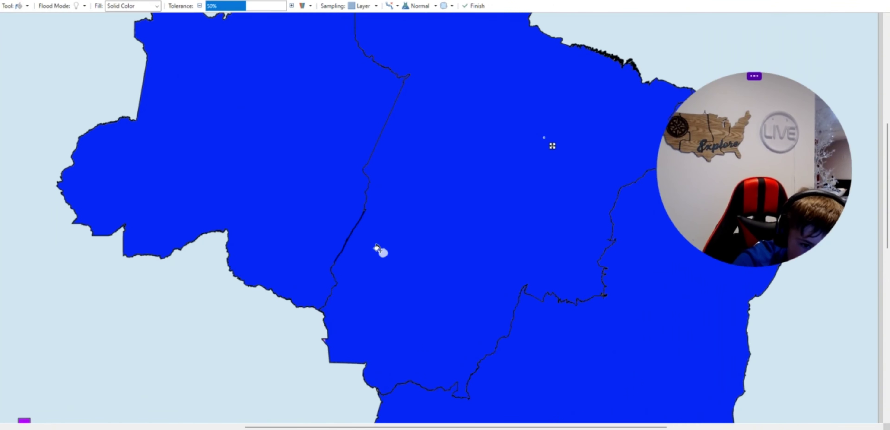
pyautogui.keyDown('ctrl'); pyautogui.scroll(-3, 394, 254); pyautogui.keyUp('ctrl')
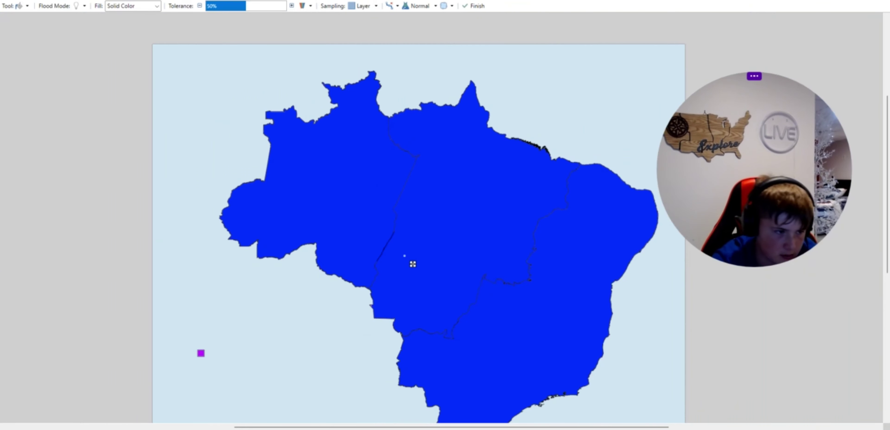
pyautogui.press('r')
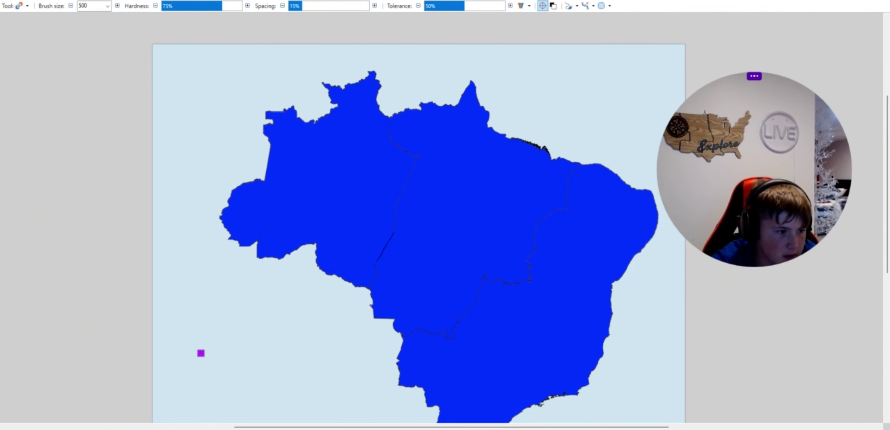
pyautogui.press('b')
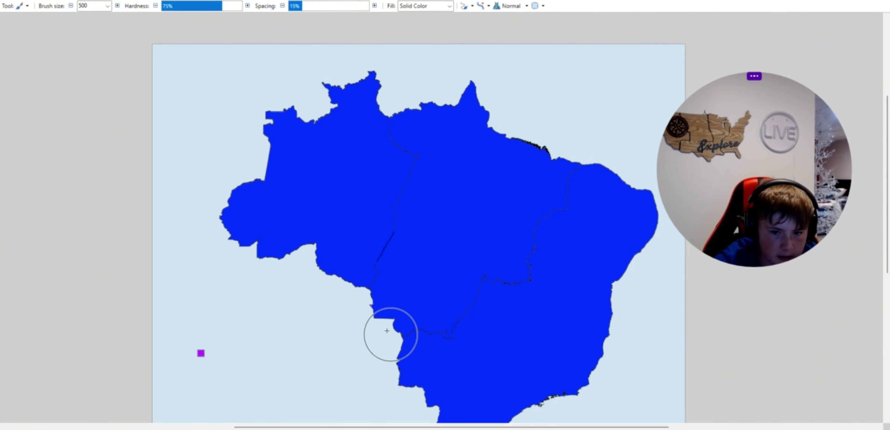
pyautogui.keyDown('ctrl'); pyautogui.scroll(5, 392, 338); pyautogui.keyUp('ctrl')
pyautogui.keyDown('ctrl'); pyautogui.scroll(1, 433, 315); pyautogui.keyUp('ctrl')
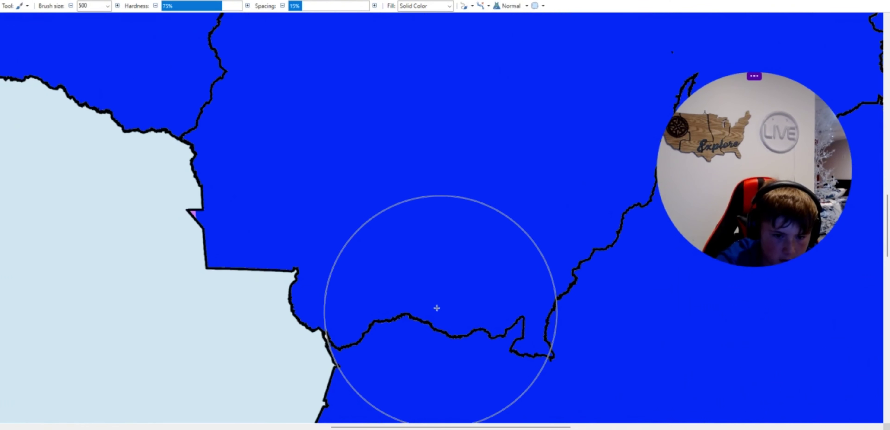
pyautogui.moveTo(439, 302); pyautogui.dragTo(503, 294)
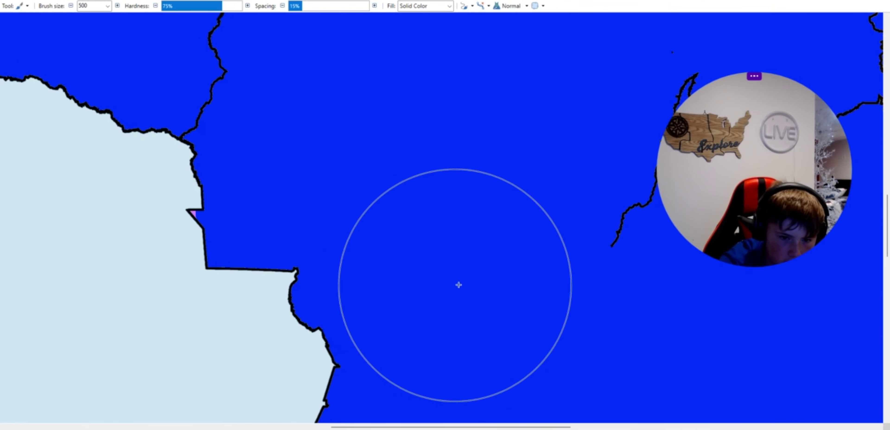
pyautogui.keyDown('ctrl'); pyautogui.scroll(-5, 459, 284); pyautogui.keyUp('ctrl')
pyautogui.keyDown('ctrl'); pyautogui.scroll(1, 568, 269); pyautogui.keyUp('ctrl')
pyautogui.moveTo(457, 273)
pyautogui.mouseDown()
pyautogui.moveTo(447, 290)
pyautogui.moveTo(503, 260)
pyautogui.moveTo(542, 182)
pyautogui.mouseUp()
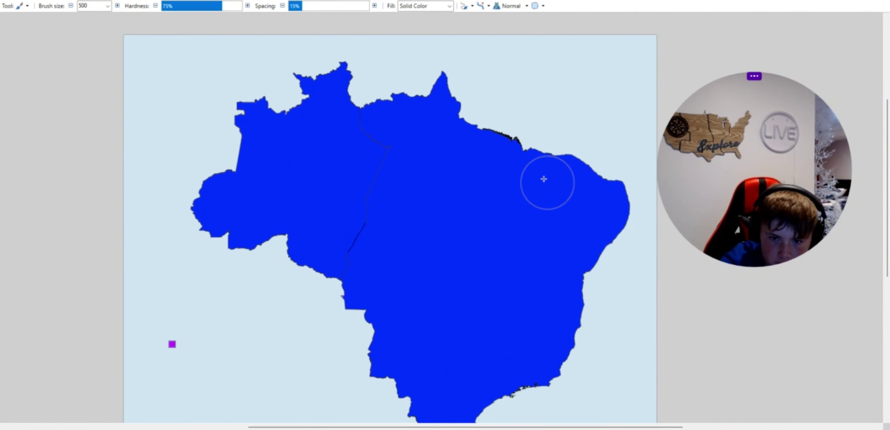
pyautogui.keyDown('ctrl'); pyautogui.scroll(3, 542, 180); pyautogui.keyUp('ctrl')
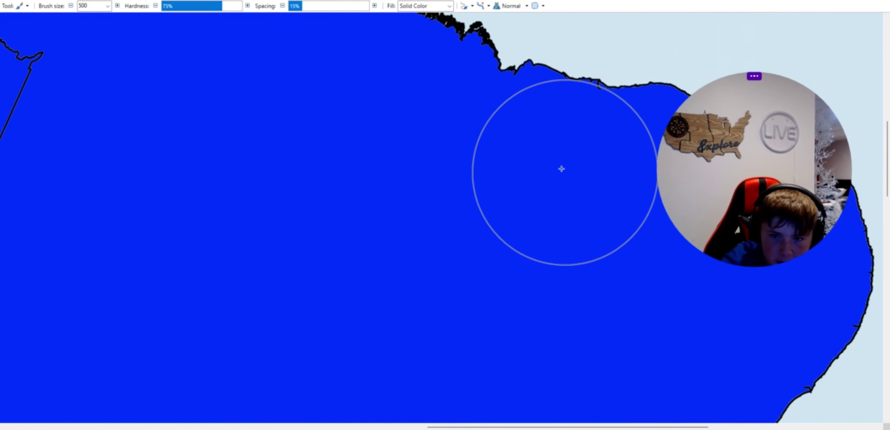
pyautogui.keyDown('ctrl'); pyautogui.scroll(-1, 511, 221); pyautogui.keyUp('ctrl')
pyautogui.keyDown('ctrl'); pyautogui.scroll(-3, 480, 216); pyautogui.keyUp('ctrl')
pyautogui.keyDown('ctrl'); pyautogui.scroll(-2, 480, 216); pyautogui.keyUp('ctrl')
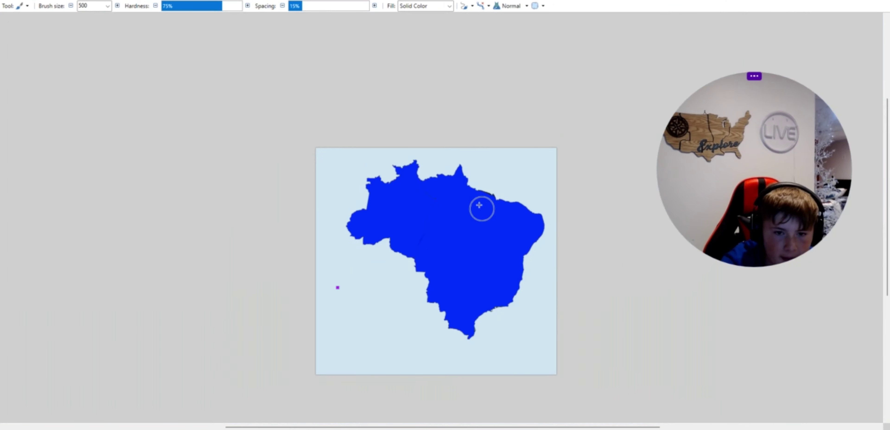
pyautogui.keyDown('ctrl'); pyautogui.scroll(3, 480, 207); pyautogui.keyUp('ctrl')
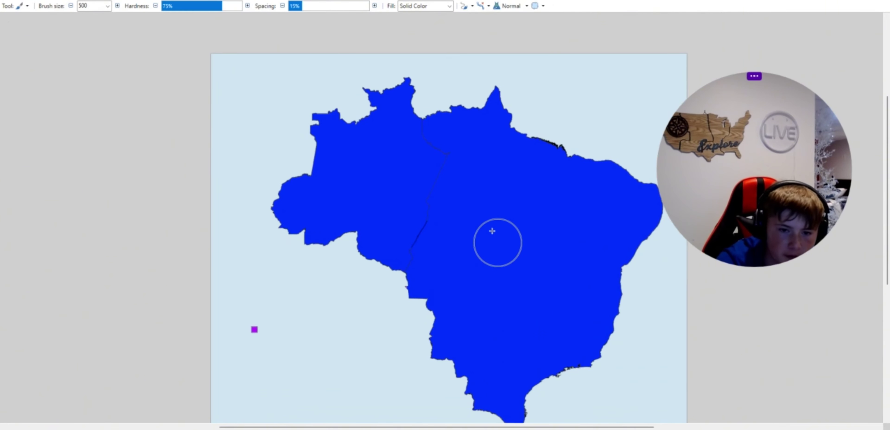
pyautogui.keyDown('ctrl'); pyautogui.scroll(-1, 497, 223); pyautogui.keyUp('ctrl')
pyautogui.keyDown('ctrl'); pyautogui.scroll(1, 499, 222); pyautogui.keyUp('ctrl')
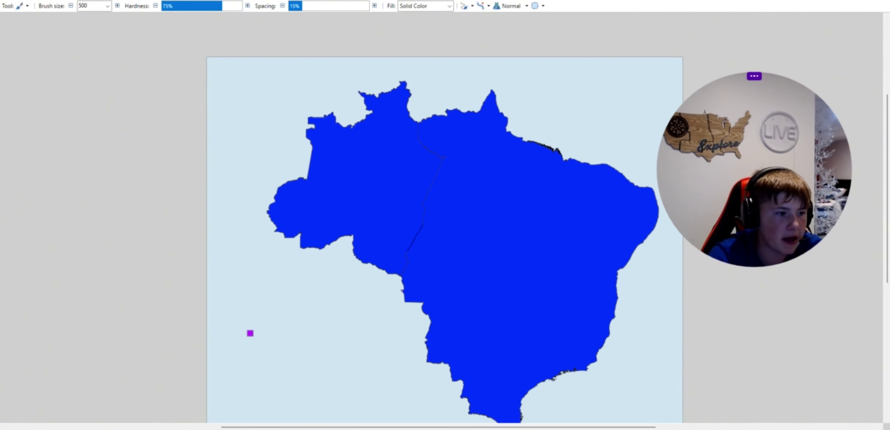
# Step: Flood-fill the northwestern territory with light blue
pyautogui.press('f')
pyautogui.press('b')
pyautogui.press('f')
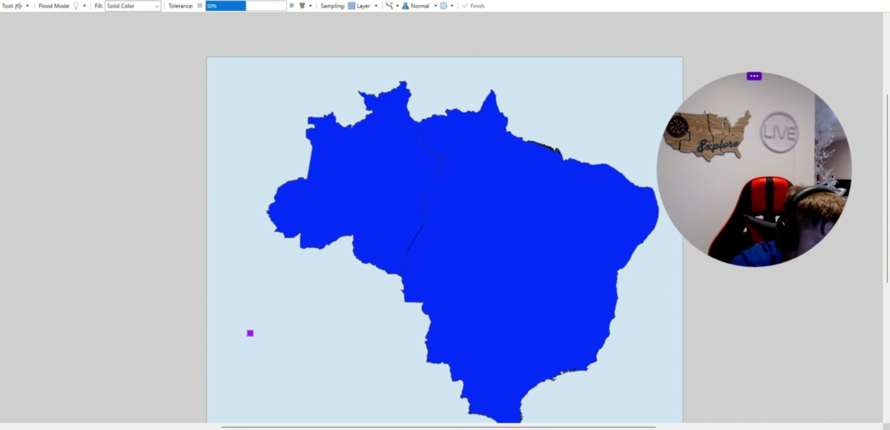
pyautogui.click(345, 179)
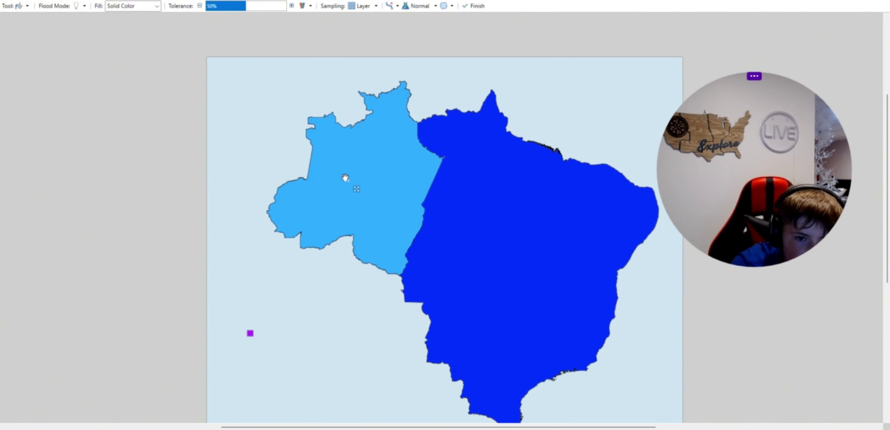
pyautogui.scroll(-1, 398, 207)
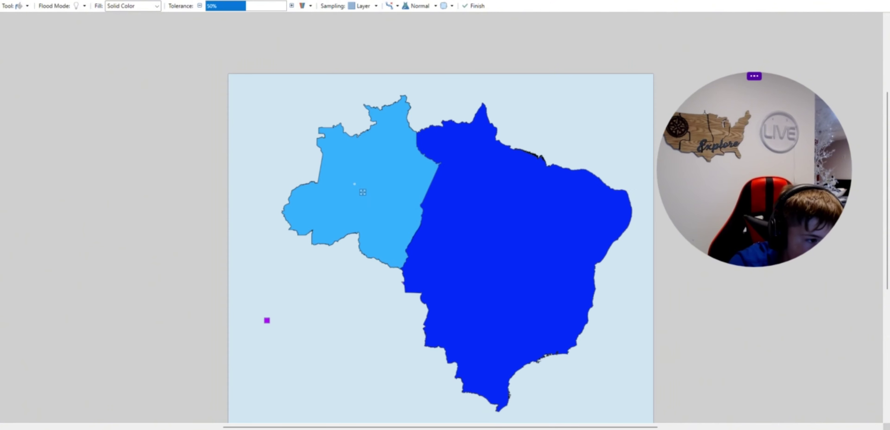
# Step: Recolour the small purple square in the ocean light blue, keeping its outline
pyautogui.press('b')
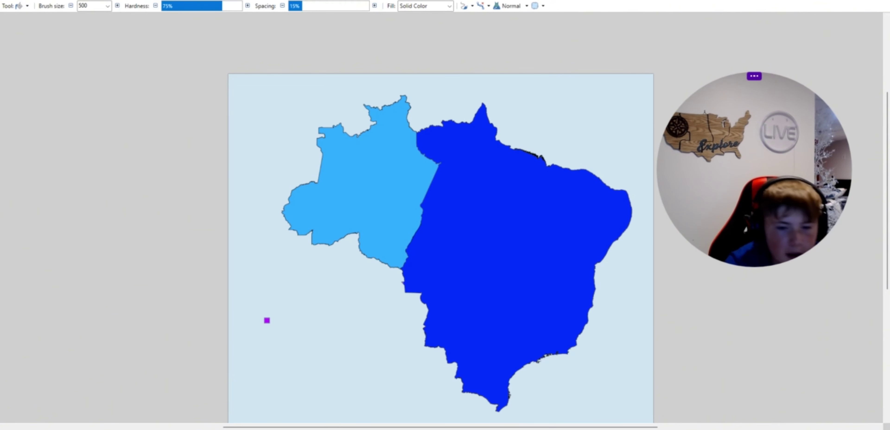
pyautogui.scroll(-3, 374, 292)
pyautogui.scroll(-2, 381, 276)
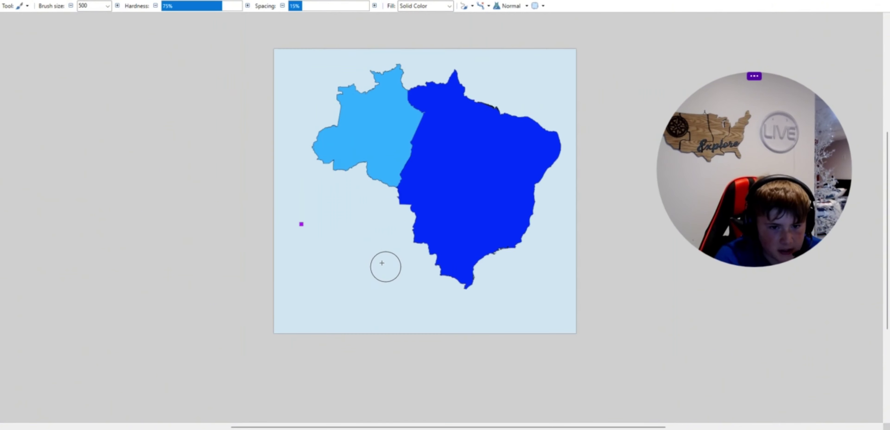
pyautogui.scroll(3, 360, 159)
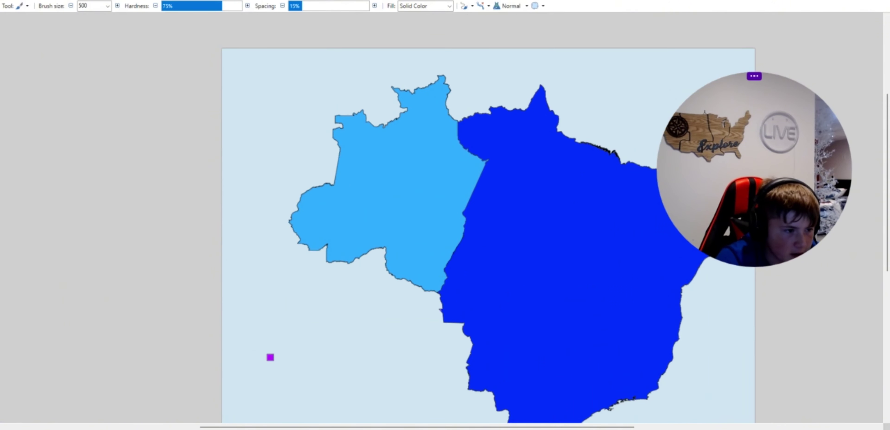
pyautogui.click(271, 356)
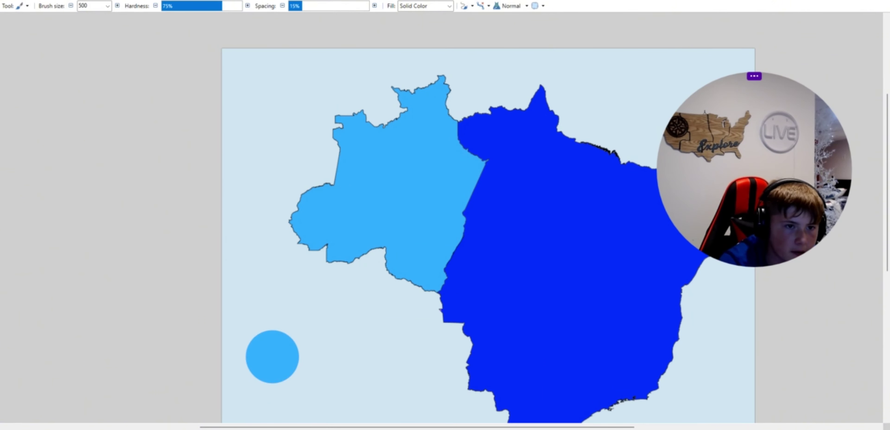
pyautogui.hotkey('ctrl', 'z')
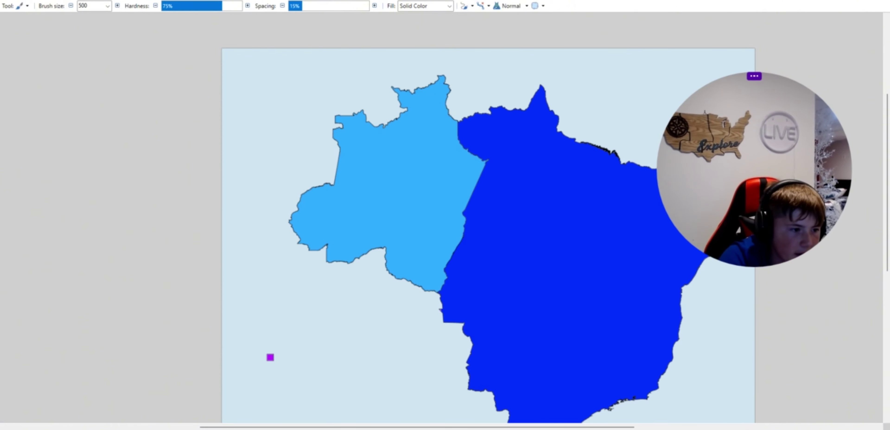
pyautogui.press('f')
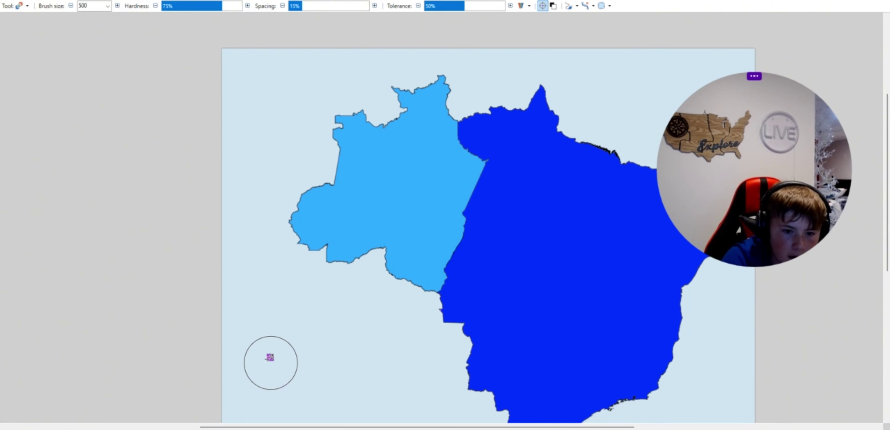
pyautogui.click(270, 357)
pyautogui.scroll(-4, 282, 282)
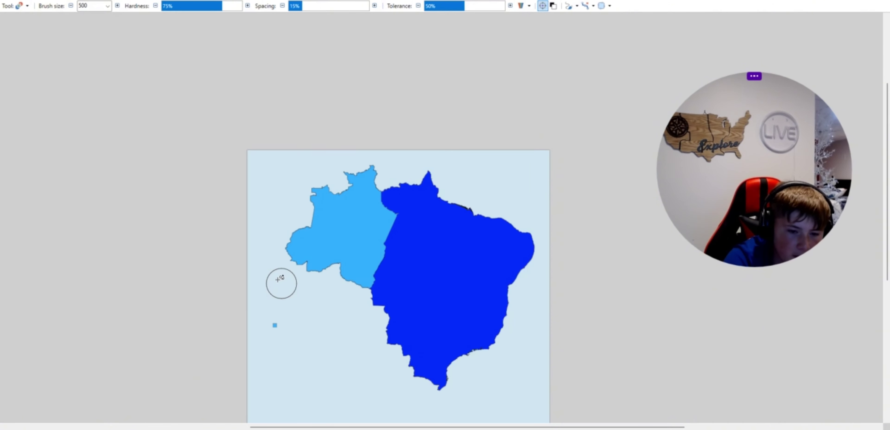
# Step: Flood-fill the light blue northwestern territory and the small ocean square with solid blue
pyautogui.scroll(2, 355, 304)
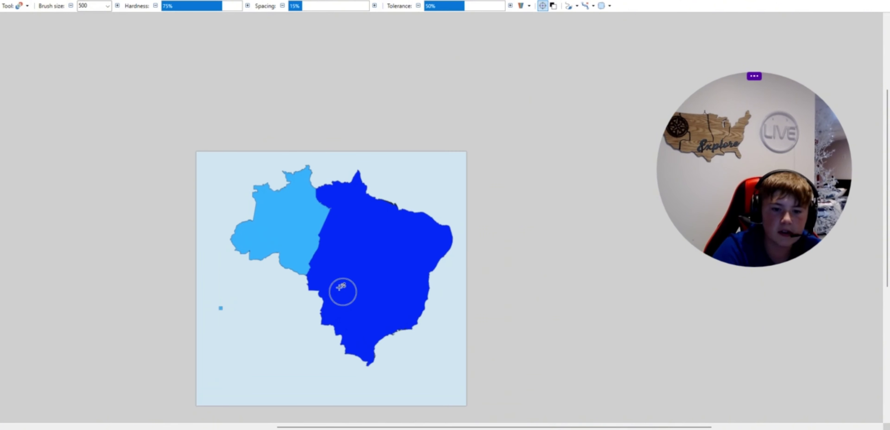
pyautogui.scroll(-2, 369, 391)
pyautogui.scroll(5, 367, 384)
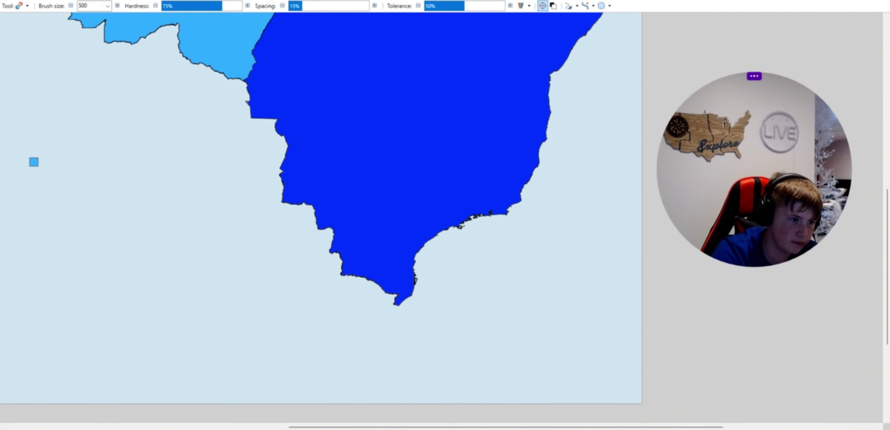
pyautogui.press('f')
pyautogui.scroll(-4, 80, 284)
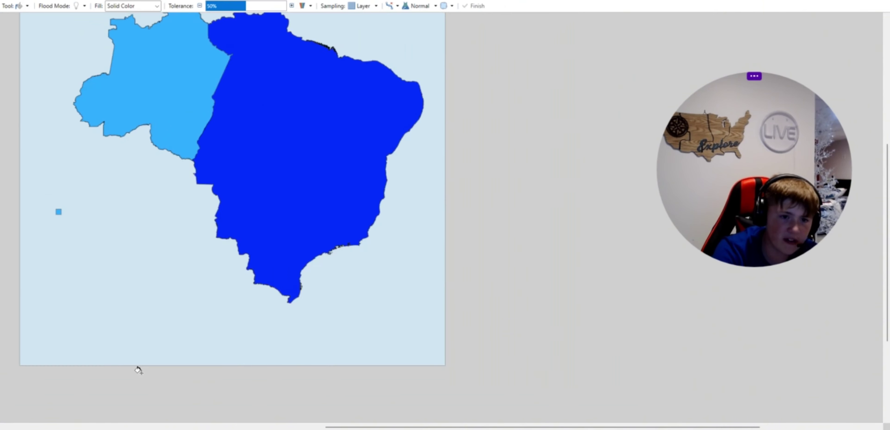
pyautogui.scroll(2, 121, 248)
pyautogui.click(152, 169)
pyautogui.scroll(2, 103, 262)
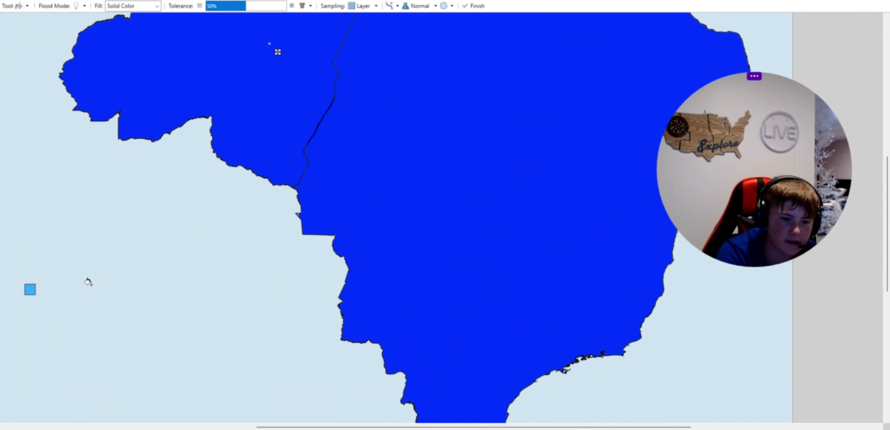
pyautogui.click(30, 290)
pyautogui.scroll(-2, 38, 285)
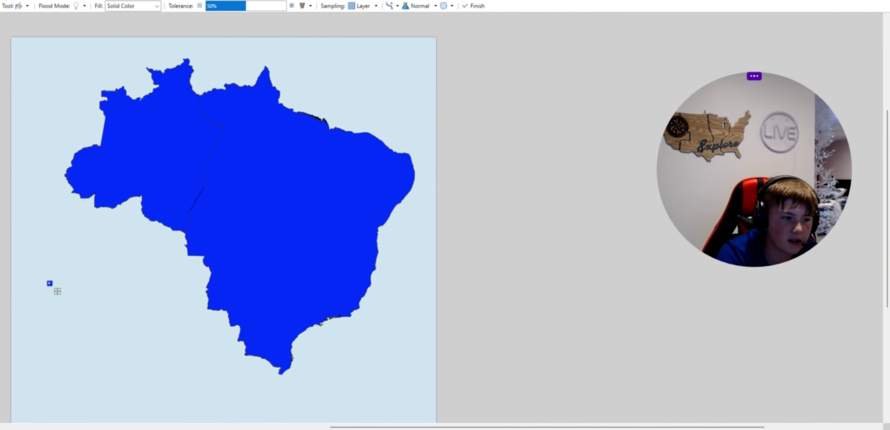
# Step: Paint over the remaining border between the northwestern territory and the rest of the country with the blue brush
pyautogui.press('b')
pyautogui.scroll(2, 178, 162)
pyautogui.scroll(3, 215, 254)
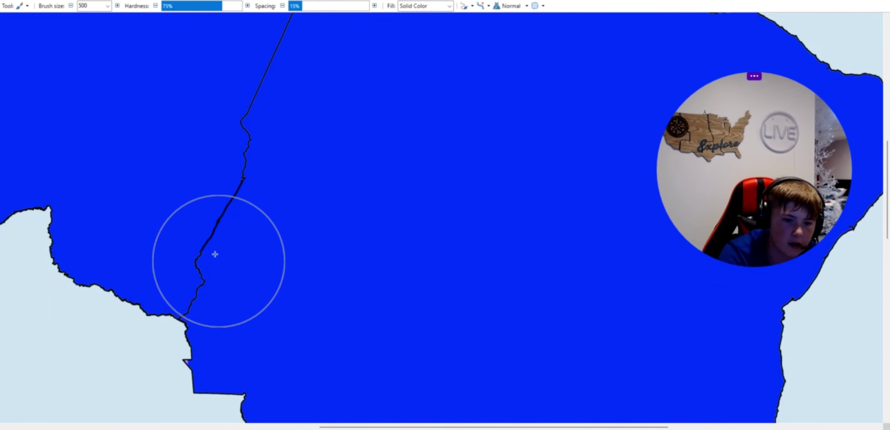
pyautogui.scroll(1, 208, 257)
pyautogui.moveTo(204, 259); pyautogui.dragTo(228, 223)
pyautogui.scroll(-5, 262, 191)
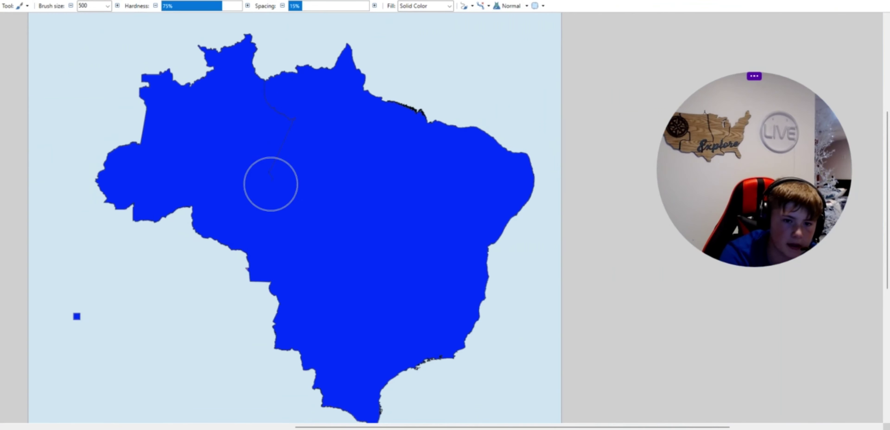
pyautogui.scroll(3, 270, 112)
pyautogui.moveTo(265, 109); pyautogui.dragTo(260, 97)
pyautogui.scroll(-6, 265, 145)
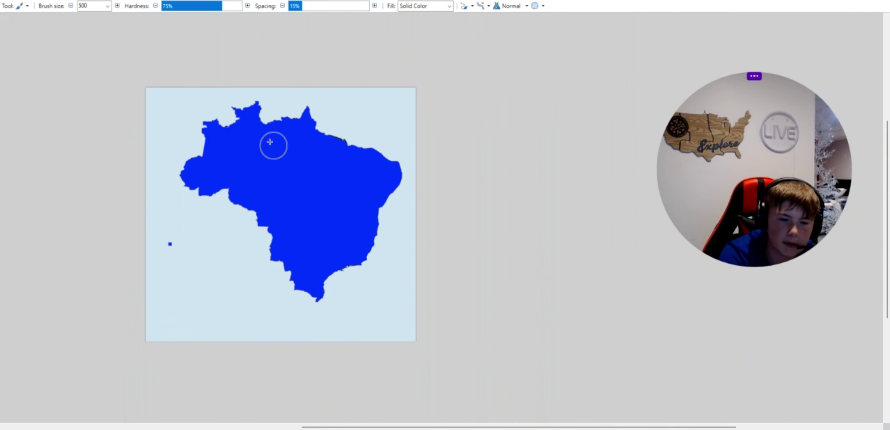
pyautogui.scroll(4, 346, 184)
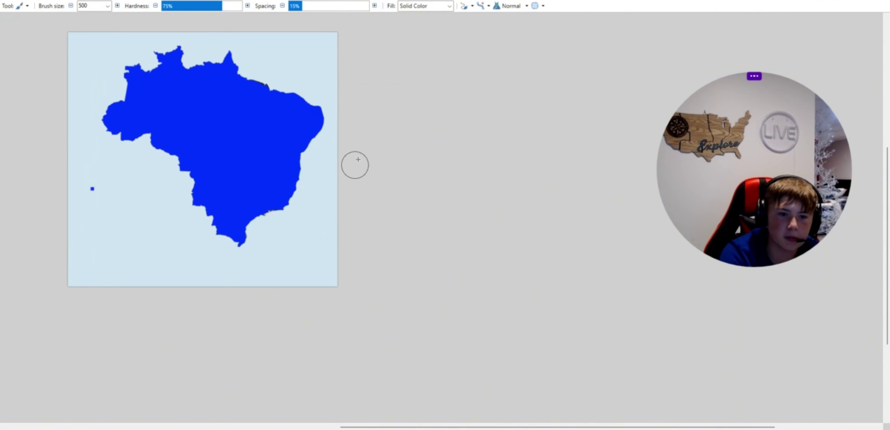
pyautogui.scroll(-1, 380, 155)
pyautogui.scroll(-1, 394, 147)
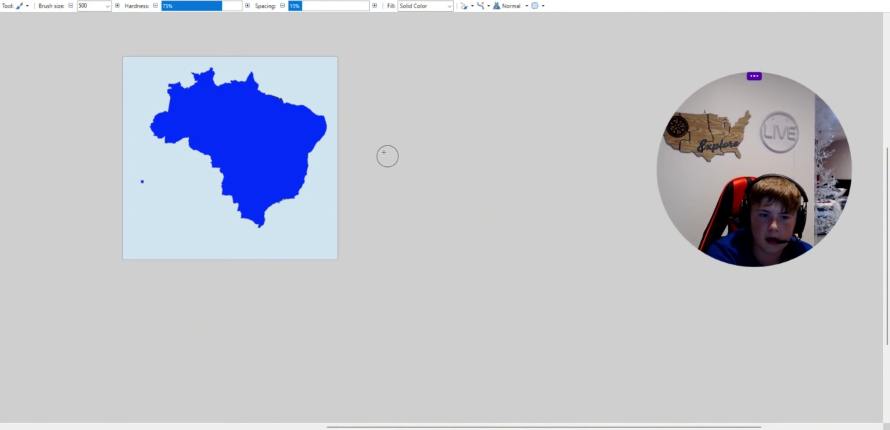
pyautogui.scroll(-1, 388, 155)
pyautogui.scroll(2, 230, 192)
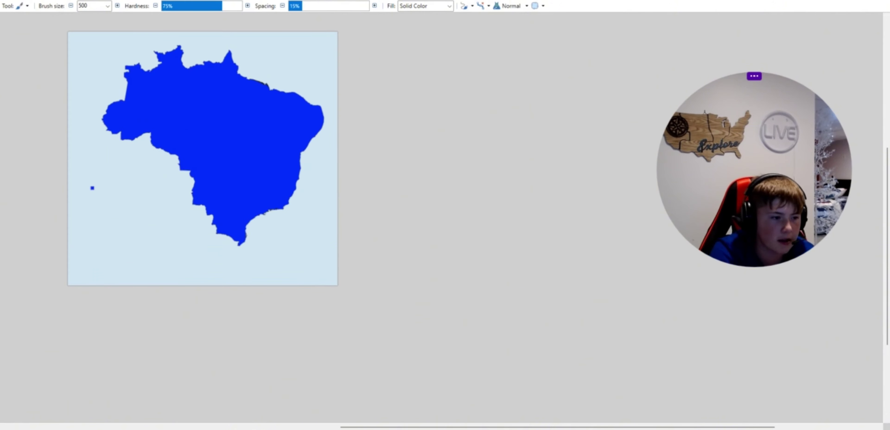
# Step: Flood-fill the whole country and the small ocean square with white and switch to the Pencil tool
pyautogui.press('f')
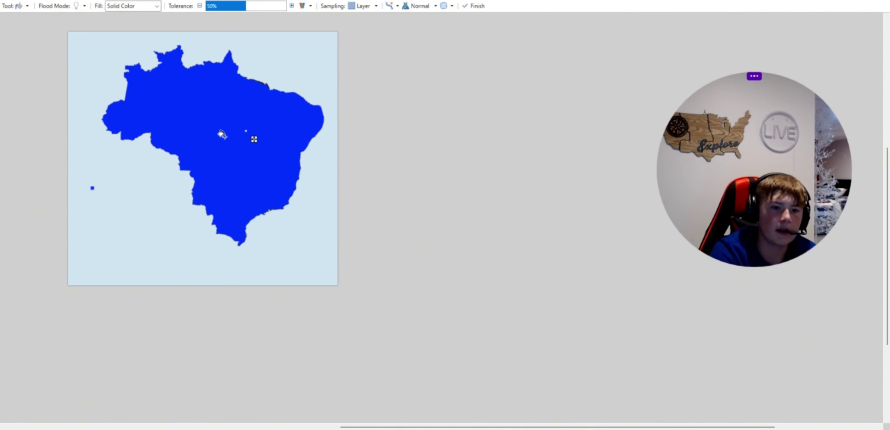
pyautogui.click(250, 135)
pyautogui.scroll(4, 88, 192)
pyautogui.scroll(-5, 72, 185)
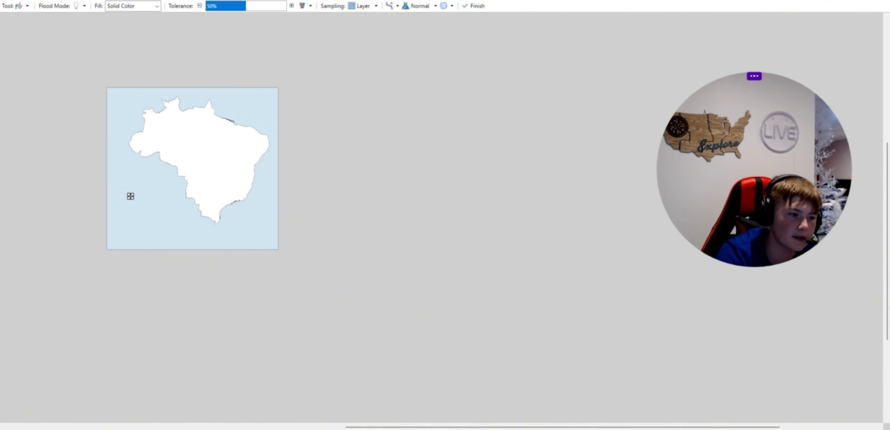
pyautogui.press('p')
pyautogui.scroll(2, 278, 236)
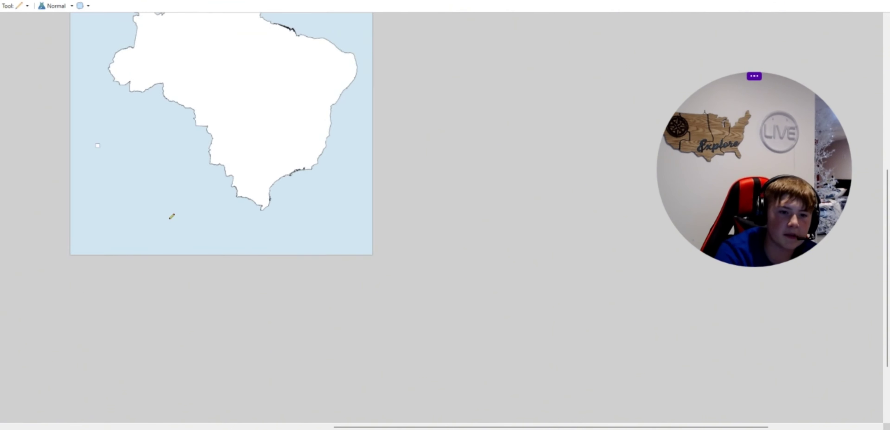
# Step: Draw a thin pencil border line from coast to inland border across the country's southern tip
pyautogui.scroll(-3, 192, 160)
pyautogui.scroll(2, 106, 85)
pyautogui.scroll(2, 138, 117)
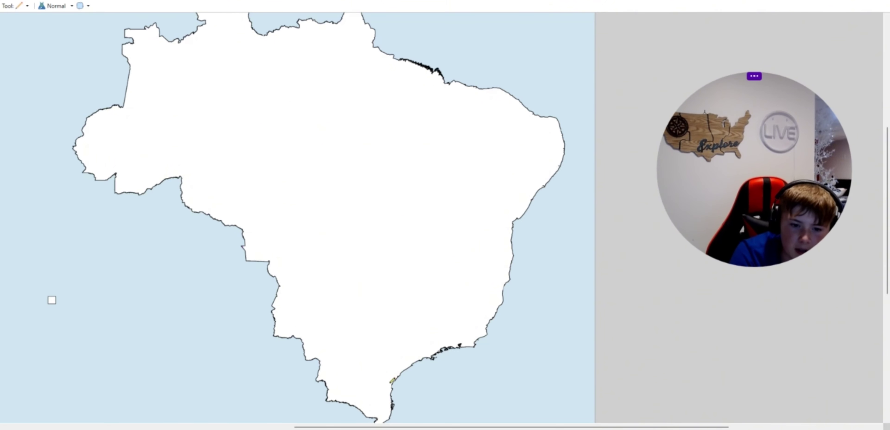
pyautogui.moveTo(386, 390); pyautogui.dragTo(319, 391)
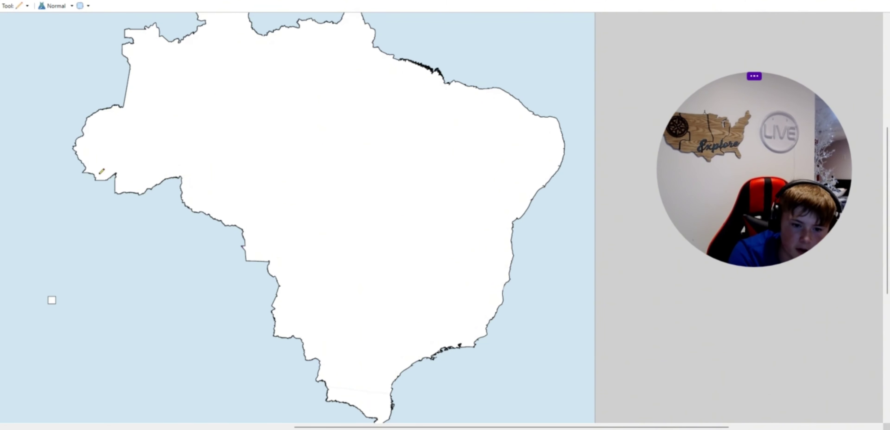
pyautogui.scroll(-2, 145, 107)
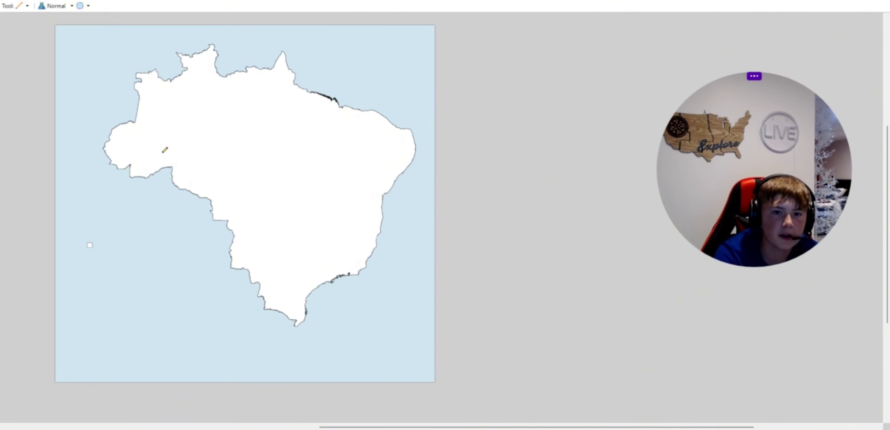
pyautogui.scroll(4, 284, 78)
pyautogui.scroll(-2, 133, 83)
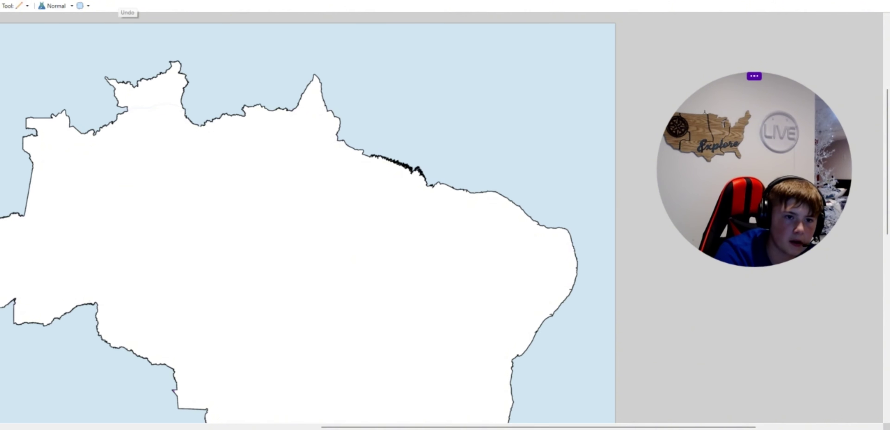
pyautogui.scroll(-5, 353, 260)
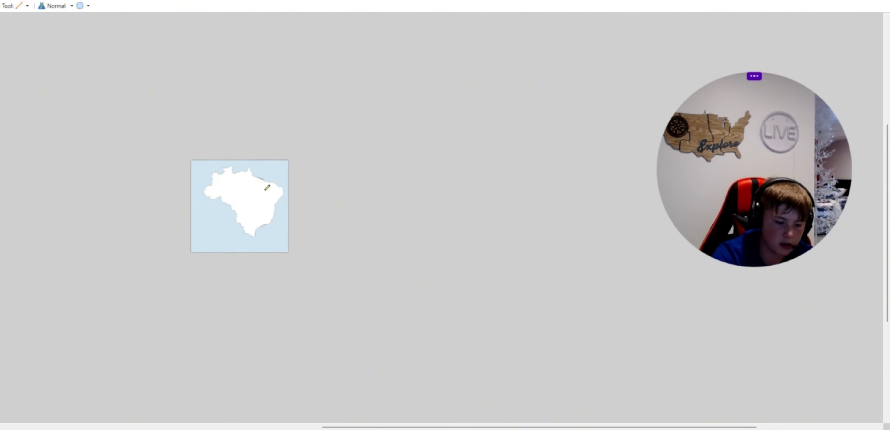
pyautogui.scroll(5, 207, 200)
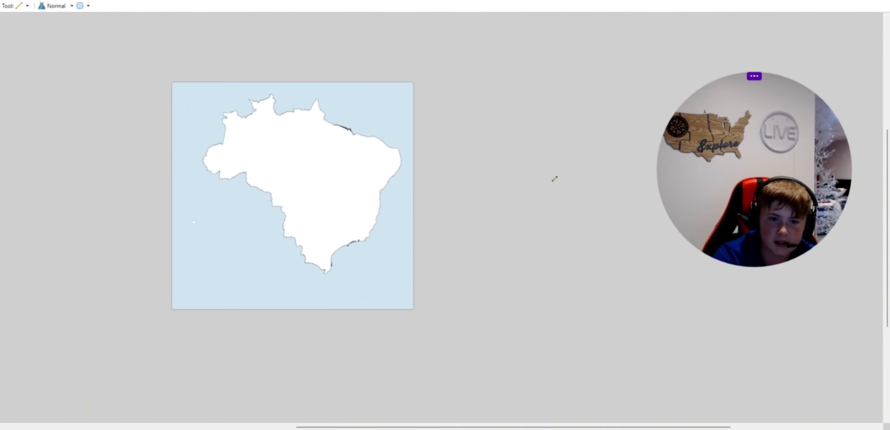
pyautogui.moveTo(698, 184); pyautogui.dragTo(467, 184)
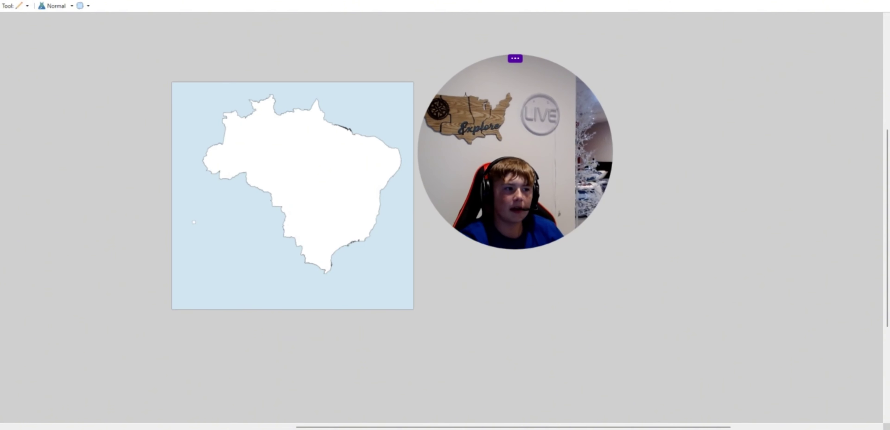